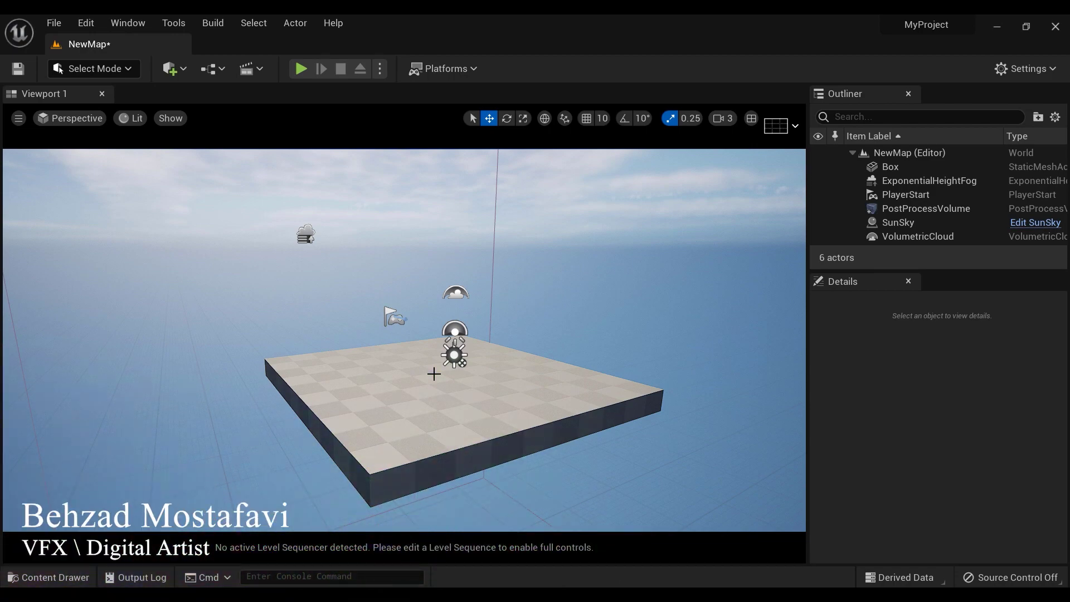
# Step: Delete the checkered floor Box from the level
pyautogui.moveTo(446, 375); pyautogui.dragTo(440, 361, button='middle')
pyautogui.keyDown('alt'); pyautogui.moveTo(446, 385); pyautogui.dragTo(412, 384, button='right'); pyautogui.keyUp('alt')
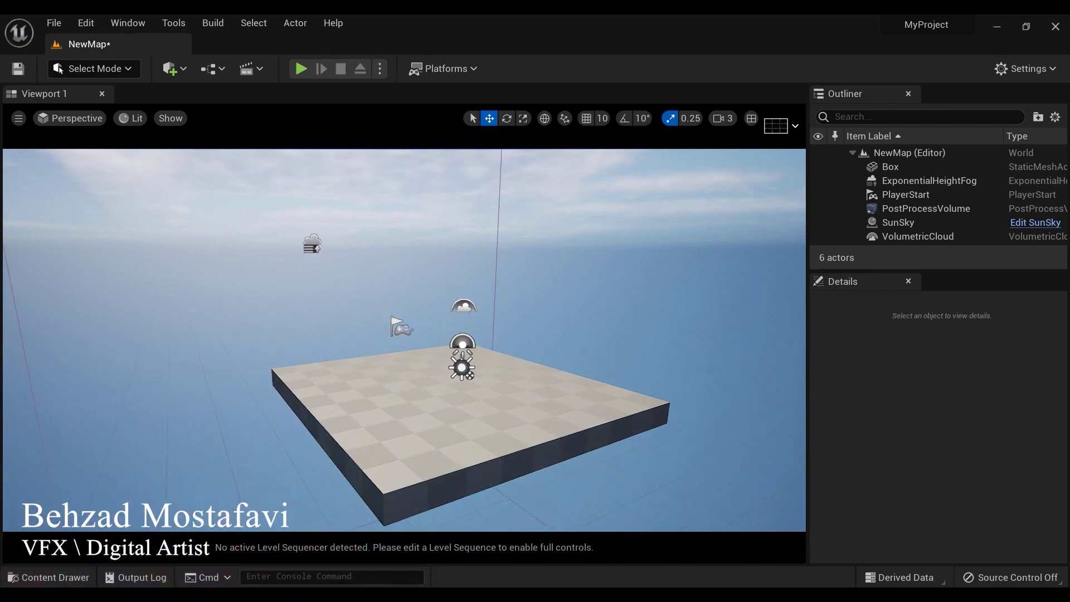
pyautogui.click(446, 385)
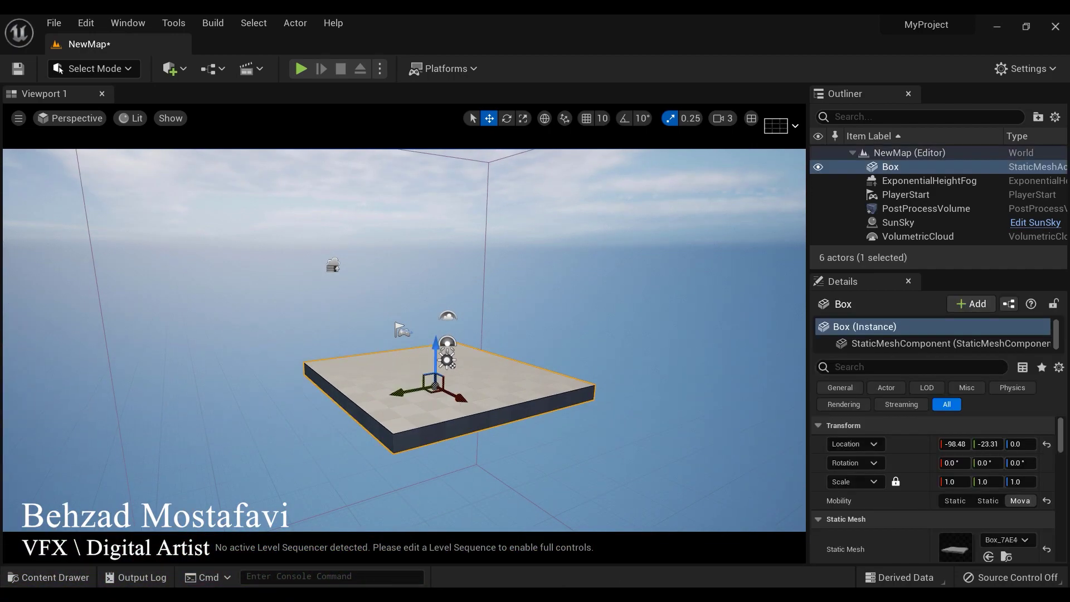
pyautogui.press('Delete')
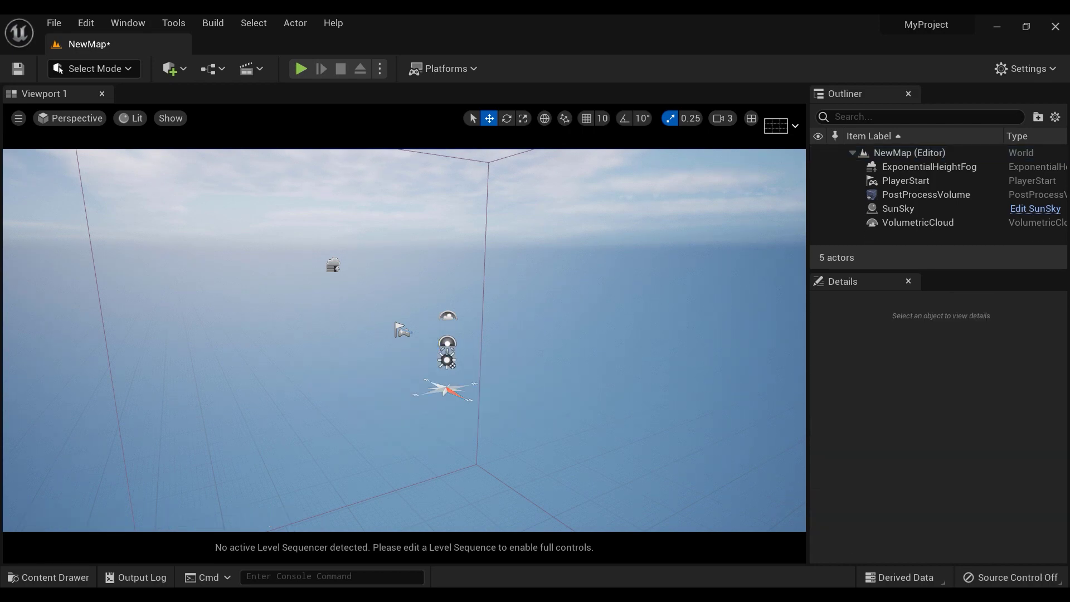
pyautogui.moveTo(430, 362); pyautogui.dragTo(430, 345)
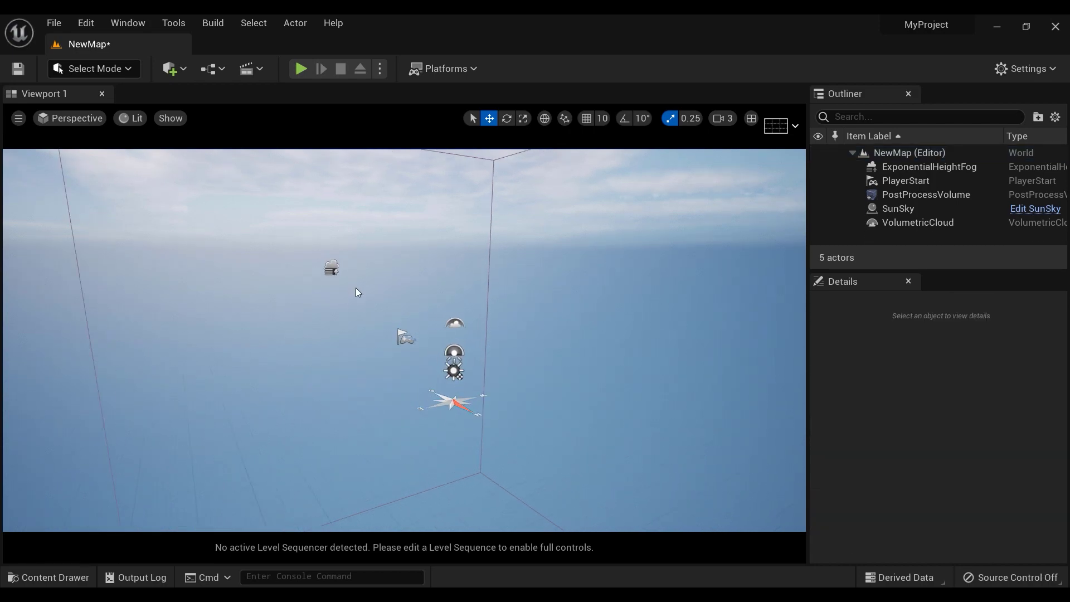
# Step: Search the project's plugins for Landmass and check that it is enabled
pyautogui.click(82, 24)
pyautogui.click(158, 246)
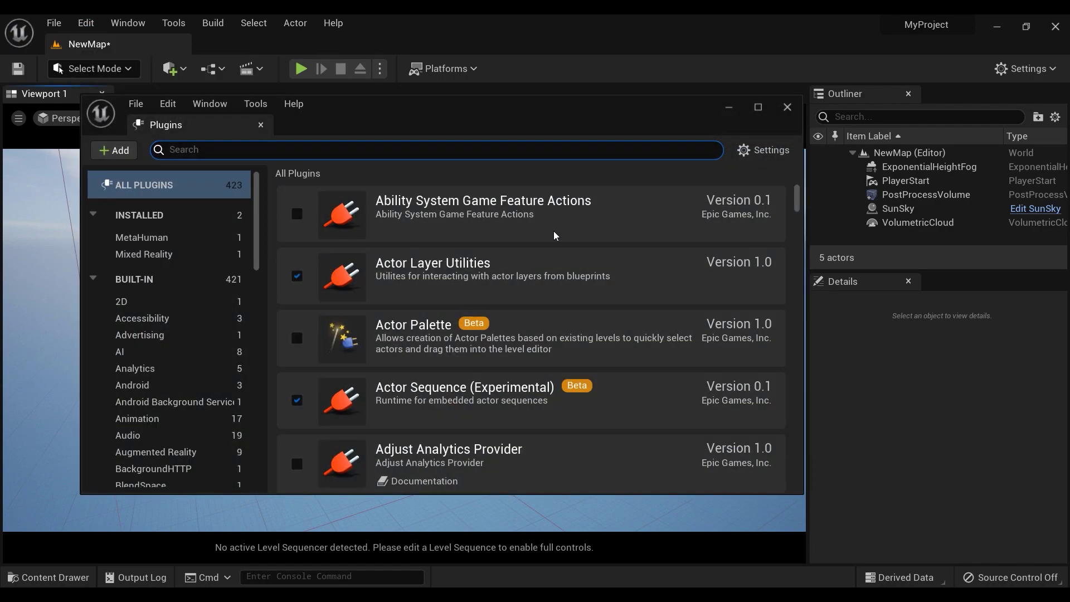
pyautogui.write('lands')
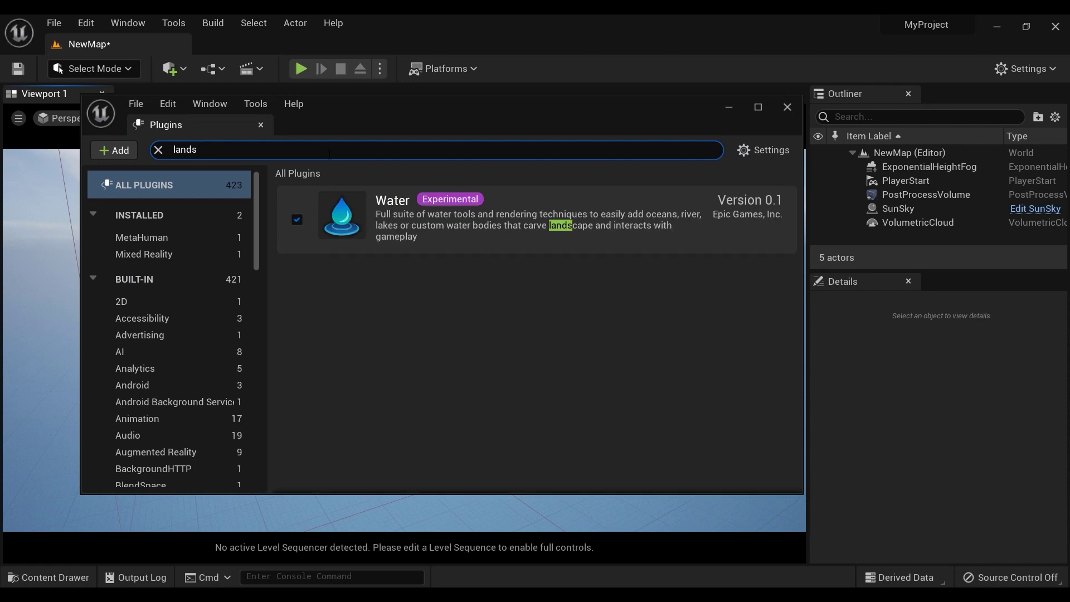
pyautogui.press('BackSpace')
pyautogui.write('m')
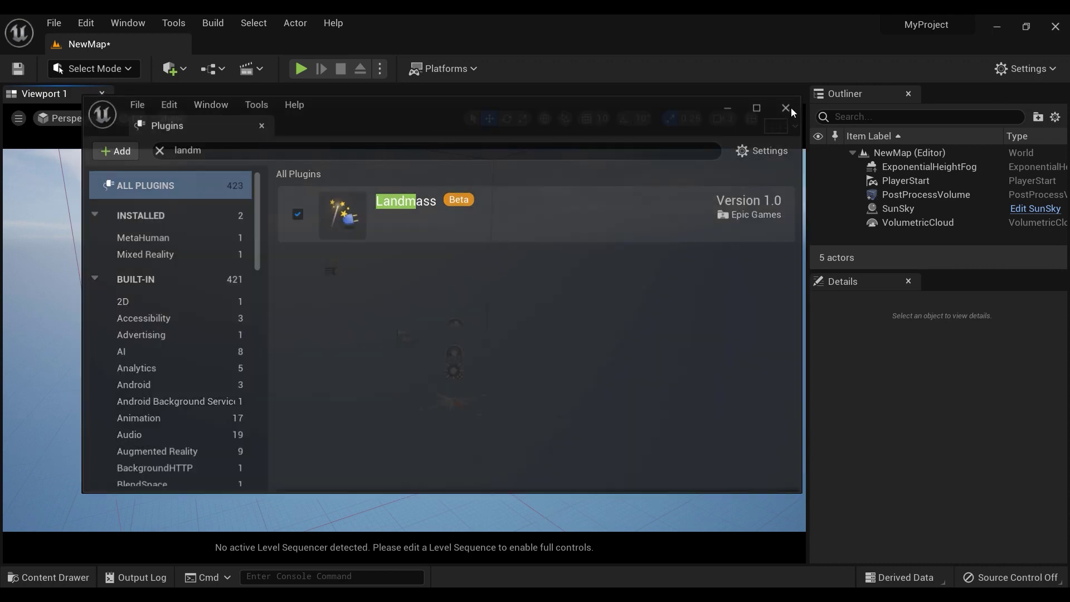
pyautogui.click(788, 108)
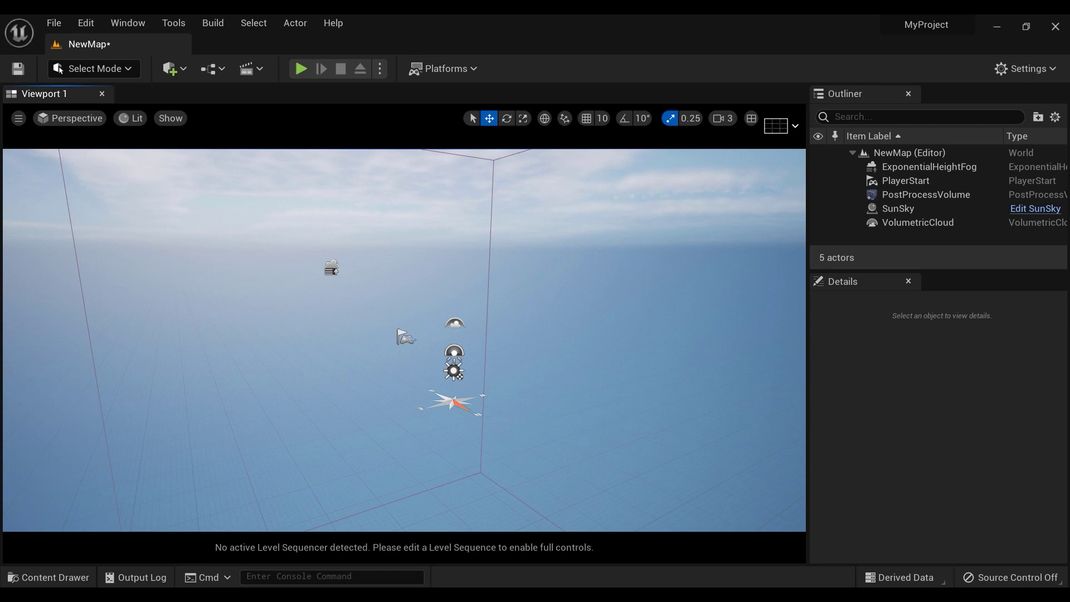
# Step: Create a new landscape in Landscape mode with Enable Edit Layers on and the MI_Tundra material
pyautogui.moveTo(162, 250); pyautogui.dragTo(159, 254, button='middle')
pyautogui.click(110, 71)
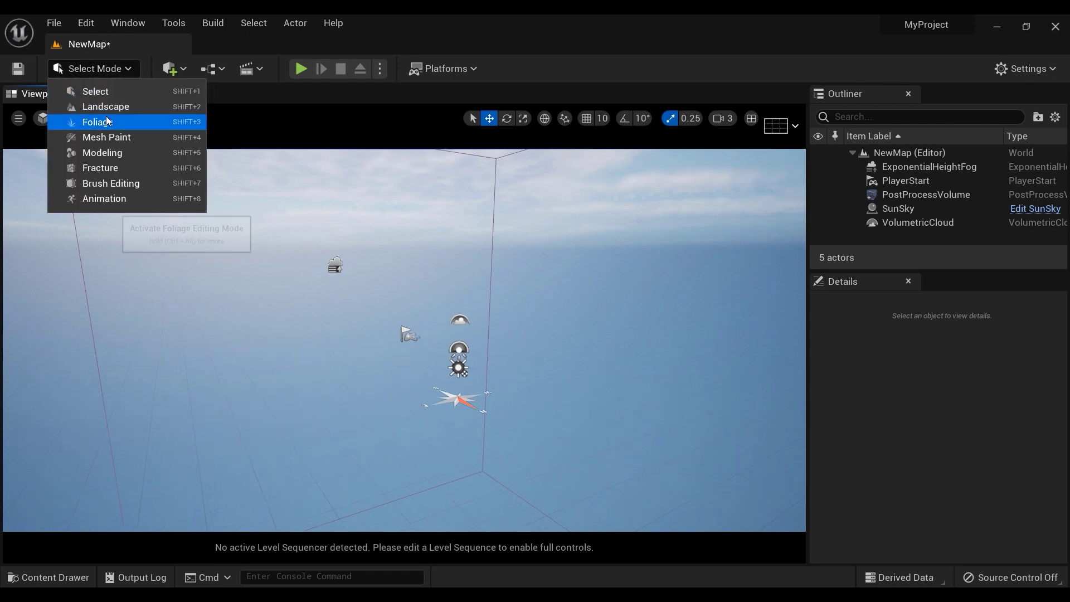
pyautogui.click(119, 108)
pyautogui.moveTo(530, 433); pyautogui.dragTo(540, 356, button='middle')
pyautogui.moveTo(569, 321); pyautogui.dragTo(568, 321, button='right')
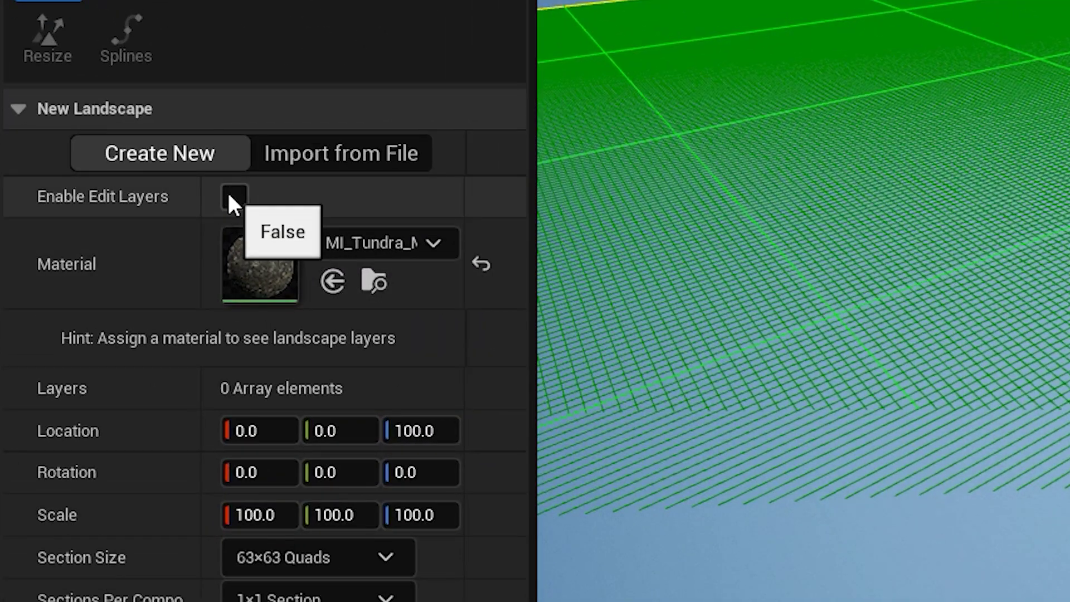
pyautogui.click(233, 196)
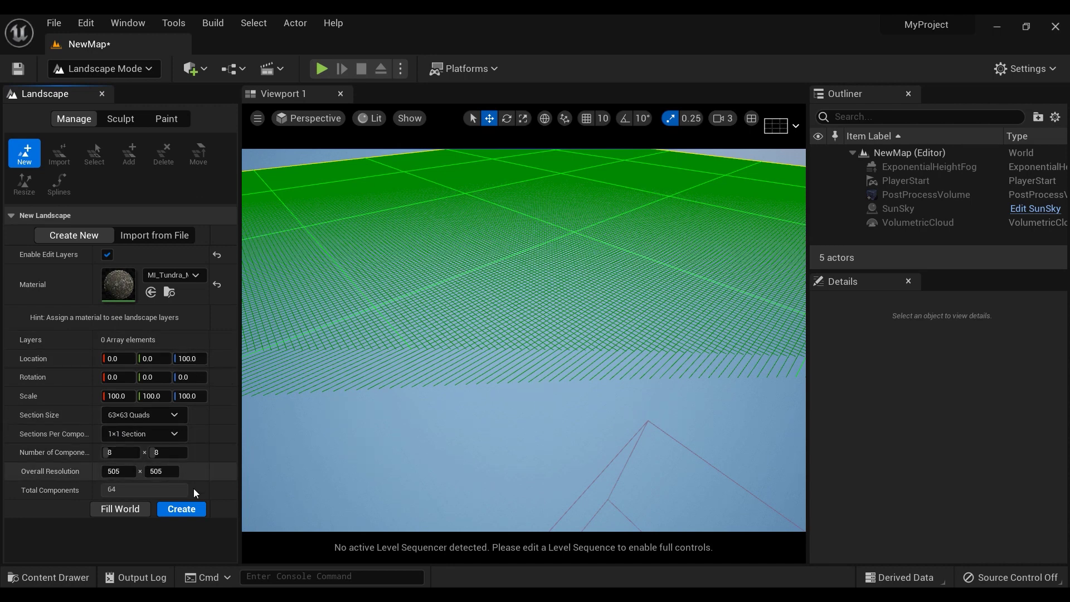
pyautogui.click(182, 509)
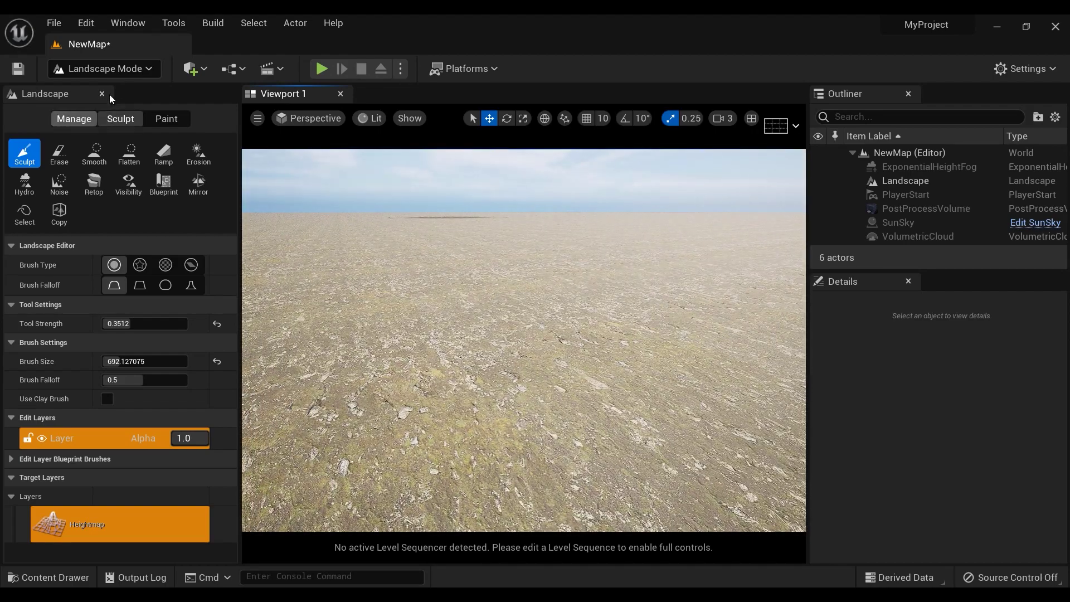
# Step: Return to Select mode, select the landscape and locate its assigned Landscape Material among the project assets
pyautogui.click(123, 71)
pyautogui.click(115, 90)
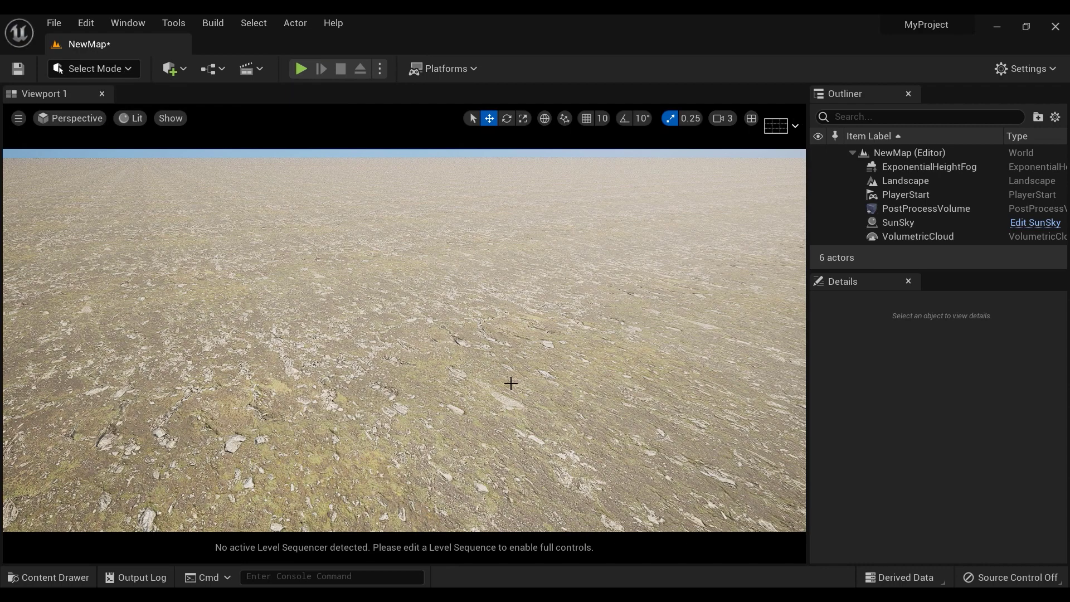
pyautogui.click(509, 382)
pyautogui.scroll(-5, 948, 540)
pyautogui.scroll(-6, 917, 510)
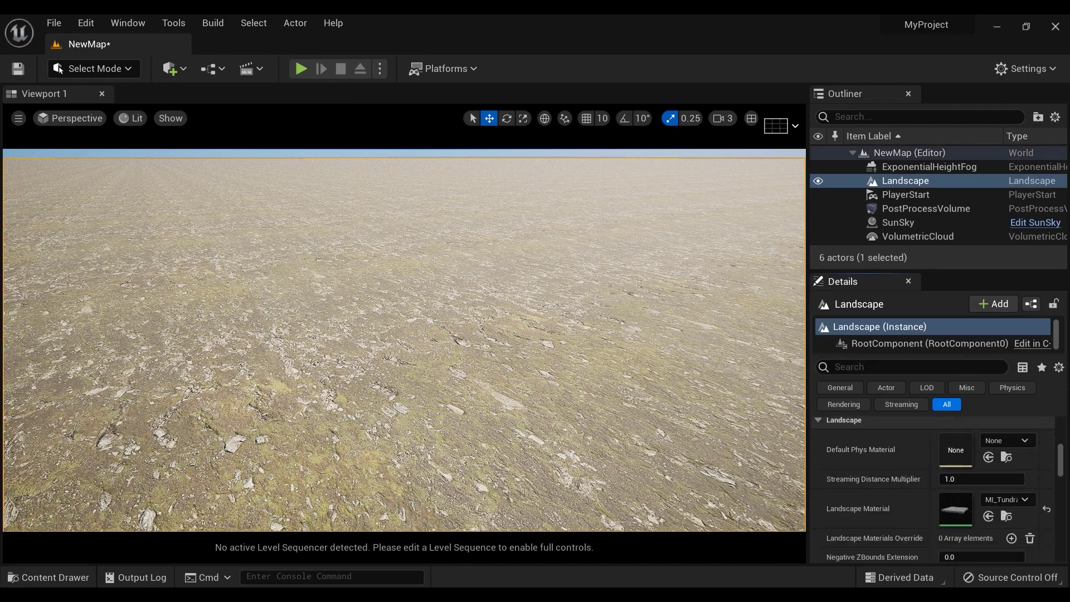
pyautogui.scroll(1, 941, 468)
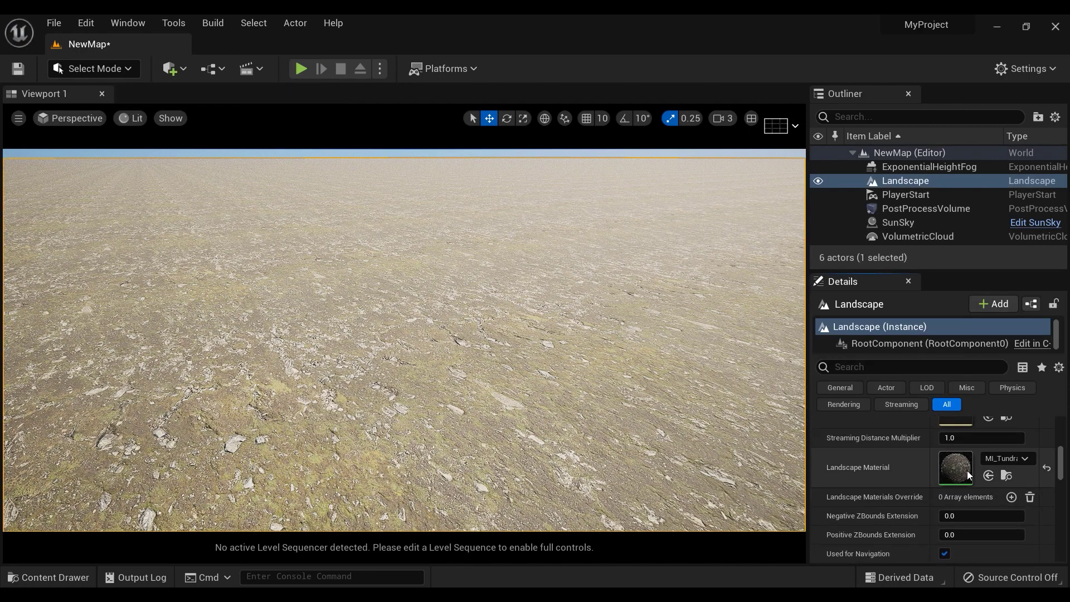
pyautogui.click(1008, 476)
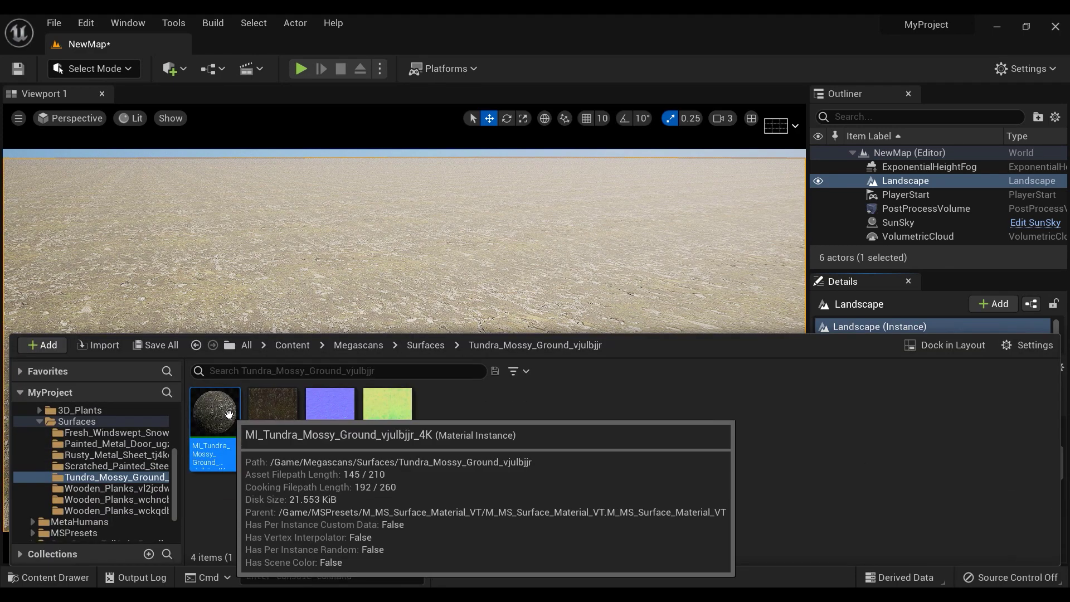
pyautogui.click(554, 247)
# Step: Place a CustomBrush_Landmass blueprint brush on the landscape to raise a pyramid-shaped hill
pyautogui.moveTo(555, 246)
pyautogui.mouseDown(button='right')
pyautogui.moveTo(541, 252)
pyautogui.moveTo(545, 230)
pyautogui.mouseUp(button='right')
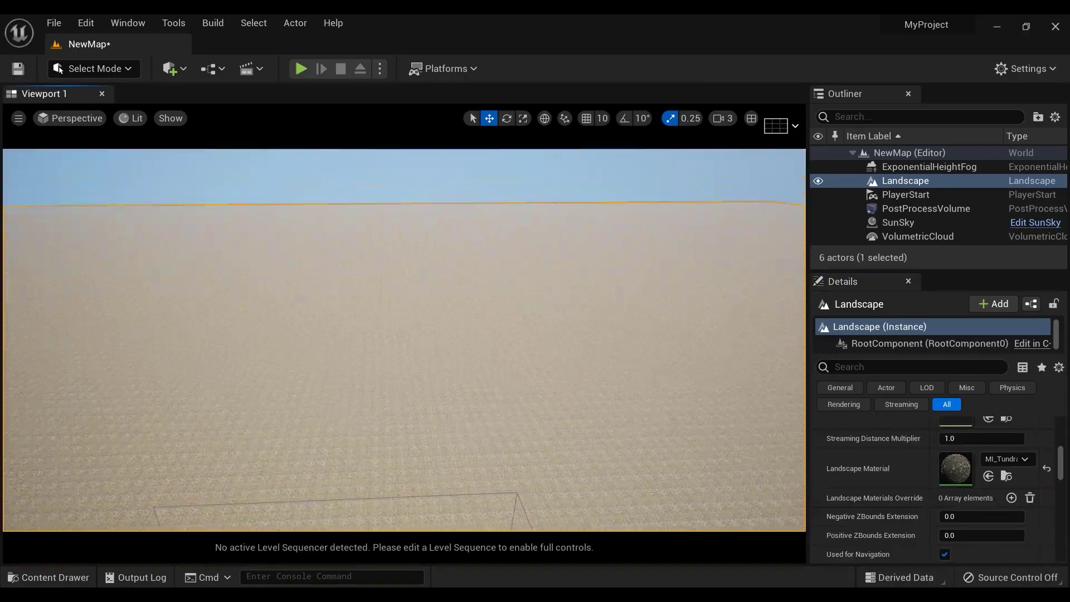
pyautogui.hotkey('shift', '2')
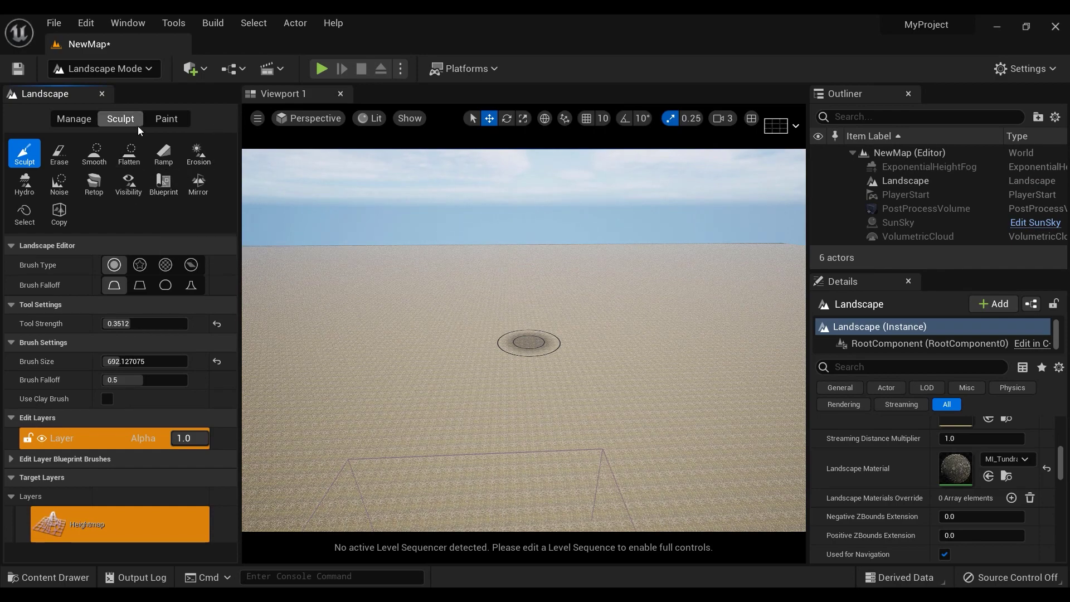
pyautogui.click(158, 190)
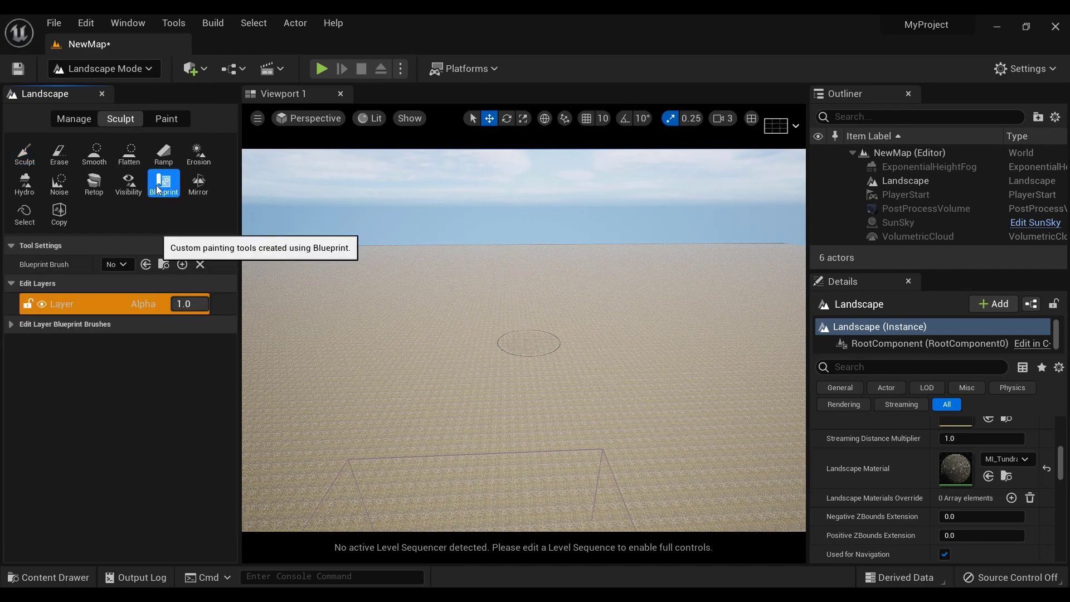
pyautogui.click(122, 266)
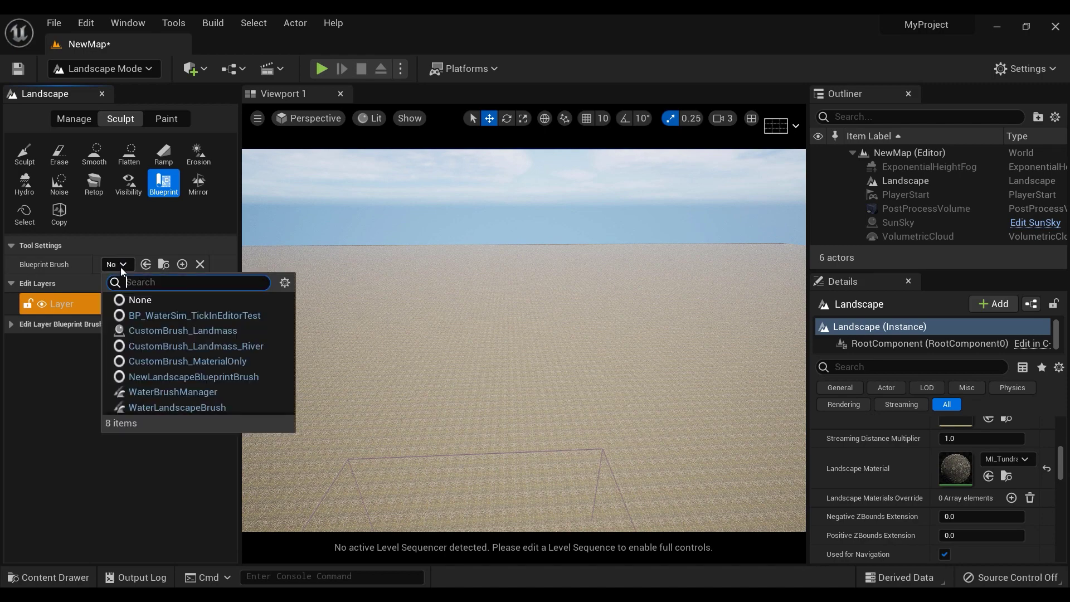
pyautogui.click(188, 332)
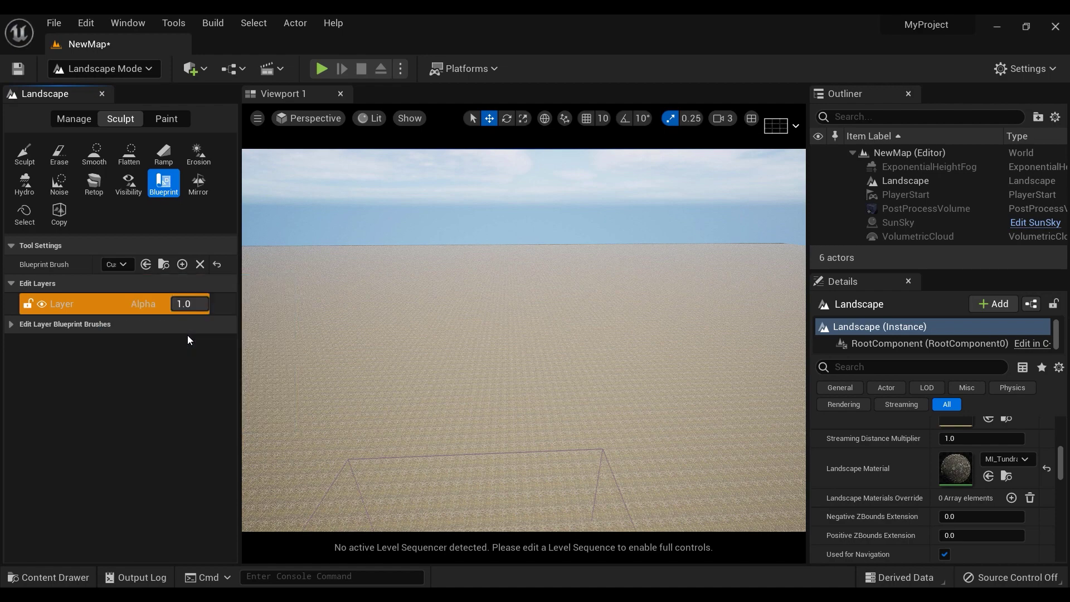
pyautogui.click(441, 401)
pyautogui.moveTo(417, 403)
pyautogui.mouseDown(button='right')
pyautogui.moveTo(368, 401)
pyautogui.moveTo(493, 368)
pyautogui.moveTo(412, 361)
pyautogui.moveTo(381, 386)
pyautogui.moveTo(374, 370)
pyautogui.moveTo(458, 387)
pyautogui.mouseUp(button='right')
pyautogui.press('a')
pyautogui.press('d')
pyautogui.moveTo(530, 358); pyautogui.dragTo(467, 332, button='right')
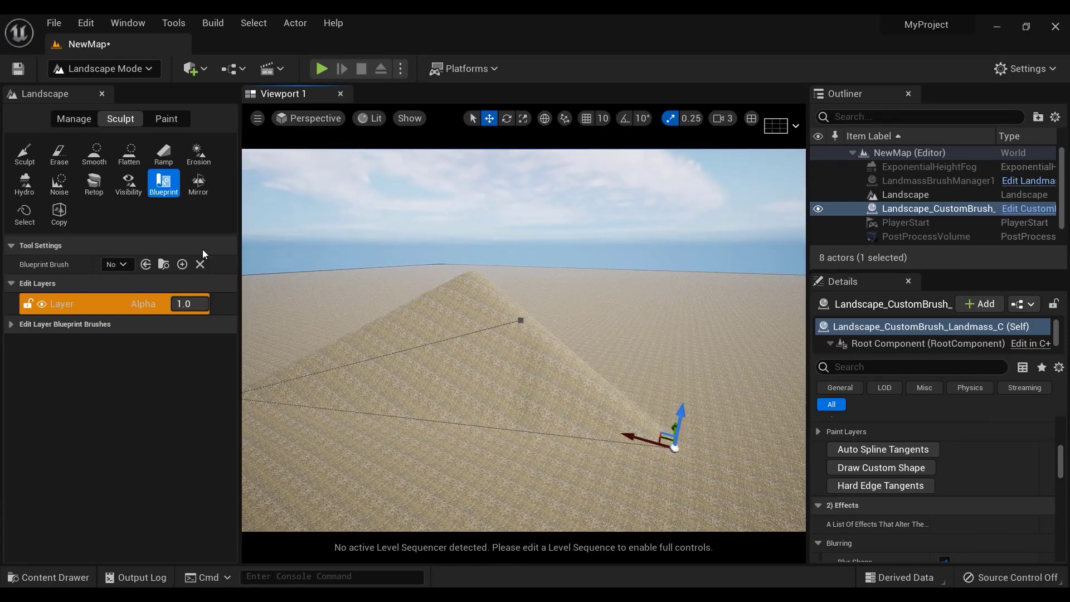
# Step: Return to Select mode with the landmass brush selected and show its Brush Settings
pyautogui.click(97, 69)
pyautogui.click(97, 90)
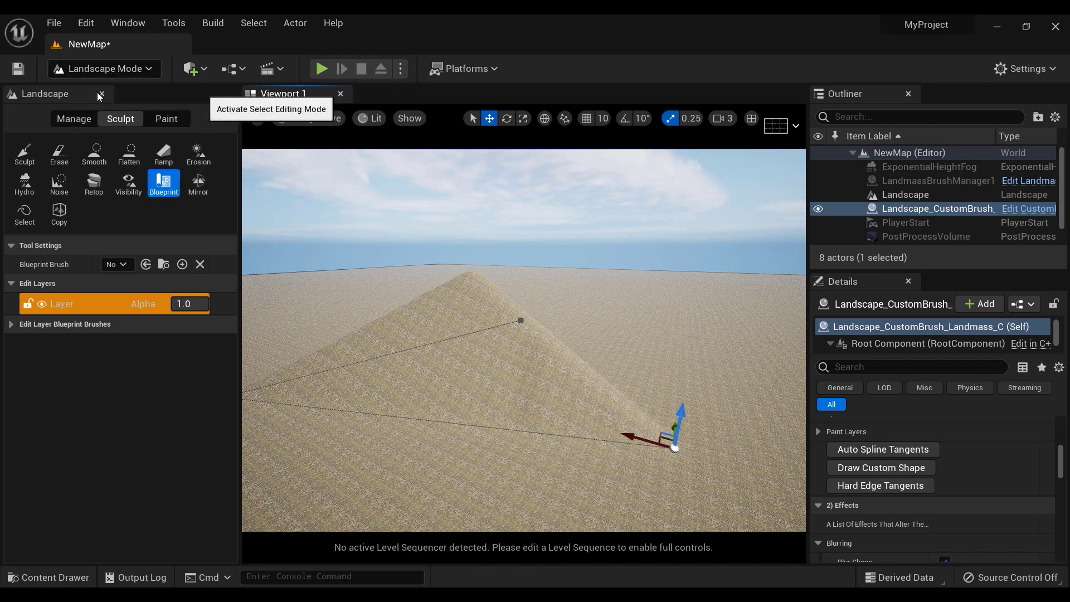
pyautogui.click(888, 218)
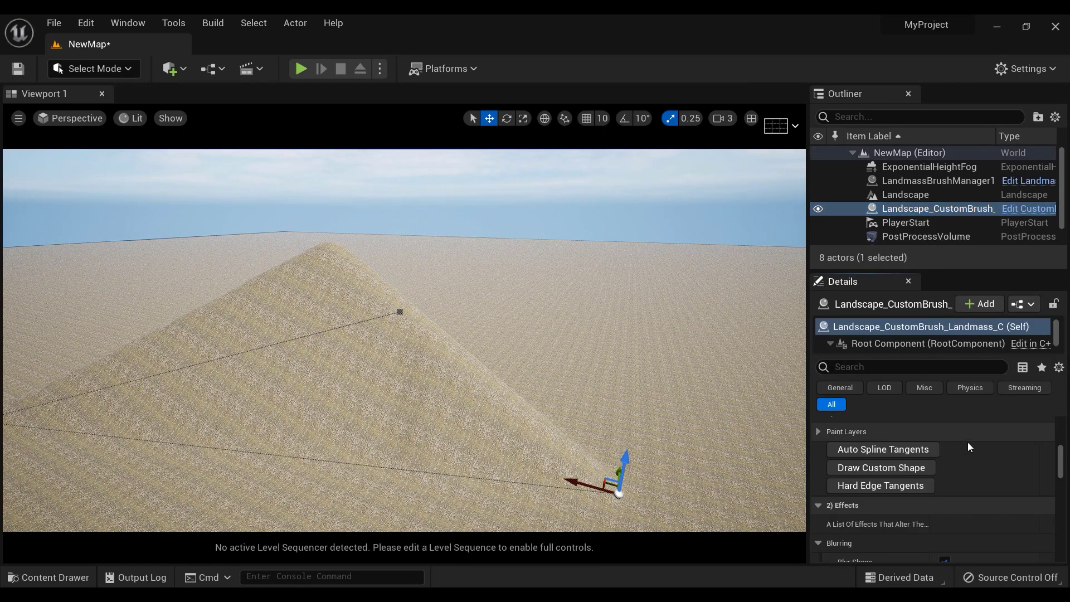
pyautogui.scroll(3, 967, 442)
pyautogui.moveTo(925, 445)
pyautogui.mouseDown(button='right')
pyautogui.moveTo(925, 549)
pyautogui.moveTo(925, 484)
pyautogui.mouseUp(button='right')
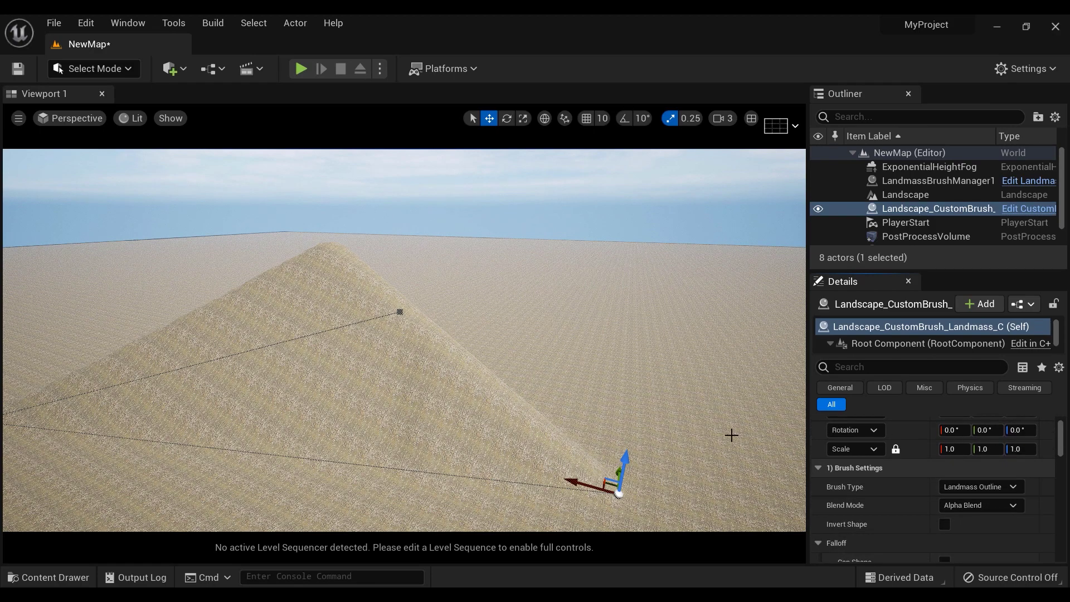
pyautogui.moveTo(733, 436)
pyautogui.mouseDown(button='right')
pyautogui.moveTo(696, 423)
pyautogui.moveTo(653, 453)
pyautogui.mouseUp(button='right')
pyautogui.press('d')
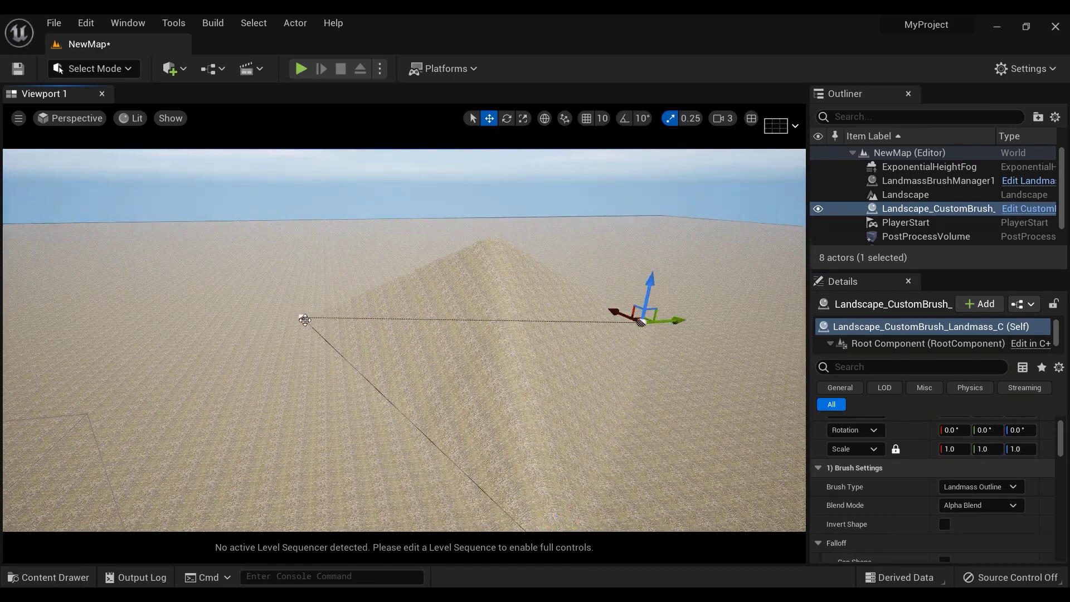
# Step: Select a corner point of the landmass brush's outline spline and move it to reshape the hill's base
pyautogui.click(303, 320)
pyautogui.moveTo(303, 320); pyautogui.dragTo(353, 310, button='right')
pyautogui.press('s')
pyautogui.press('a')
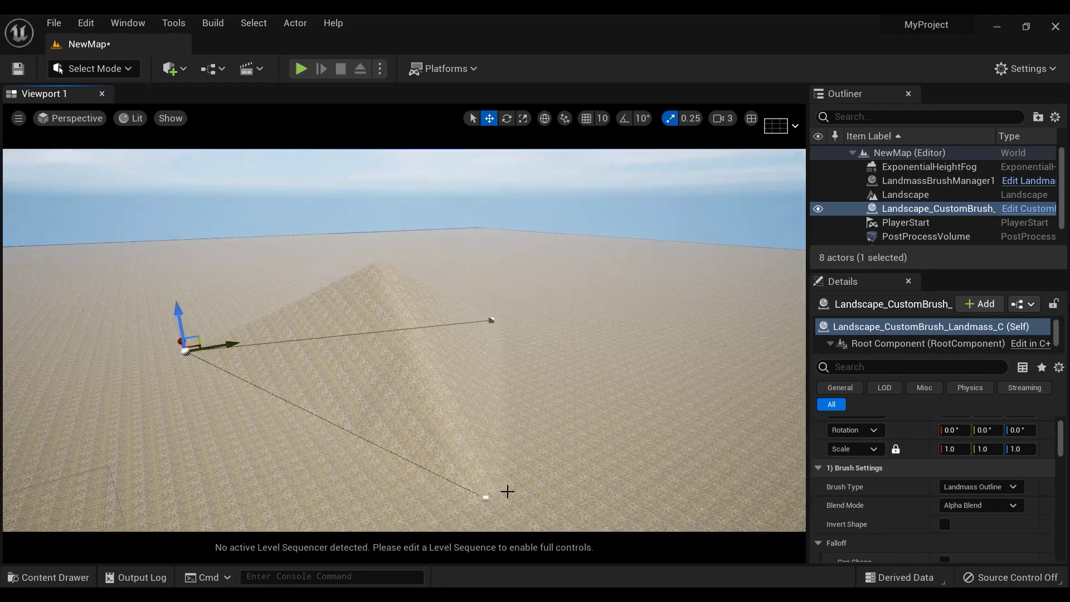
pyautogui.click(489, 496)
pyautogui.moveTo(488, 496); pyautogui.dragTo(356, 484)
pyautogui.moveTo(356, 485); pyautogui.dragTo(117, 500, button='right')
pyautogui.press('d')
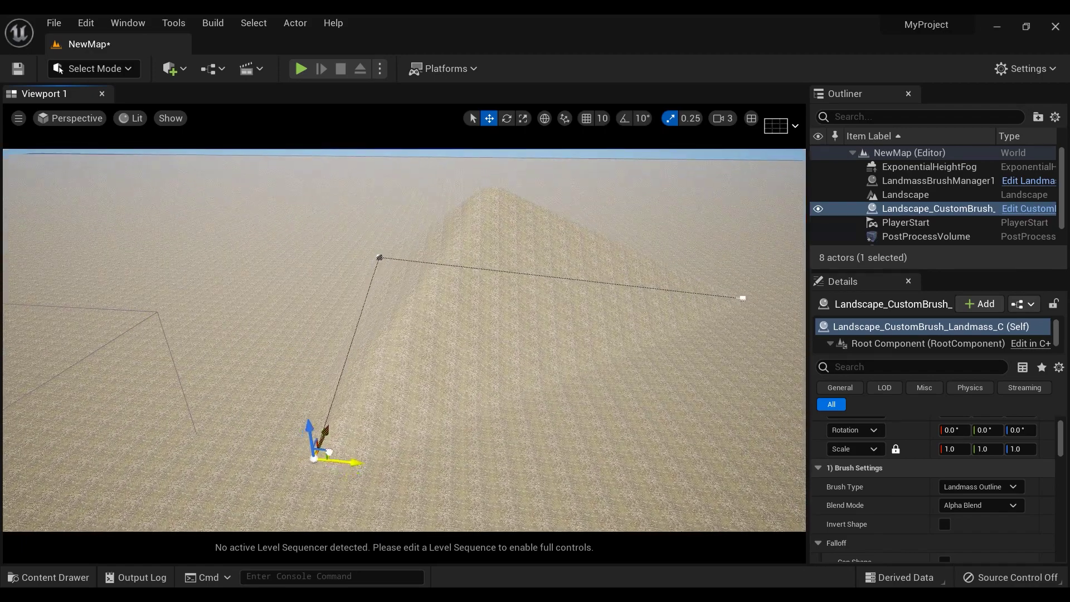
pyautogui.moveTo(312, 397); pyautogui.dragTo(359, 470)
pyautogui.press('a')
pyautogui.moveTo(362, 459); pyautogui.dragTo(380, 473, button='right')
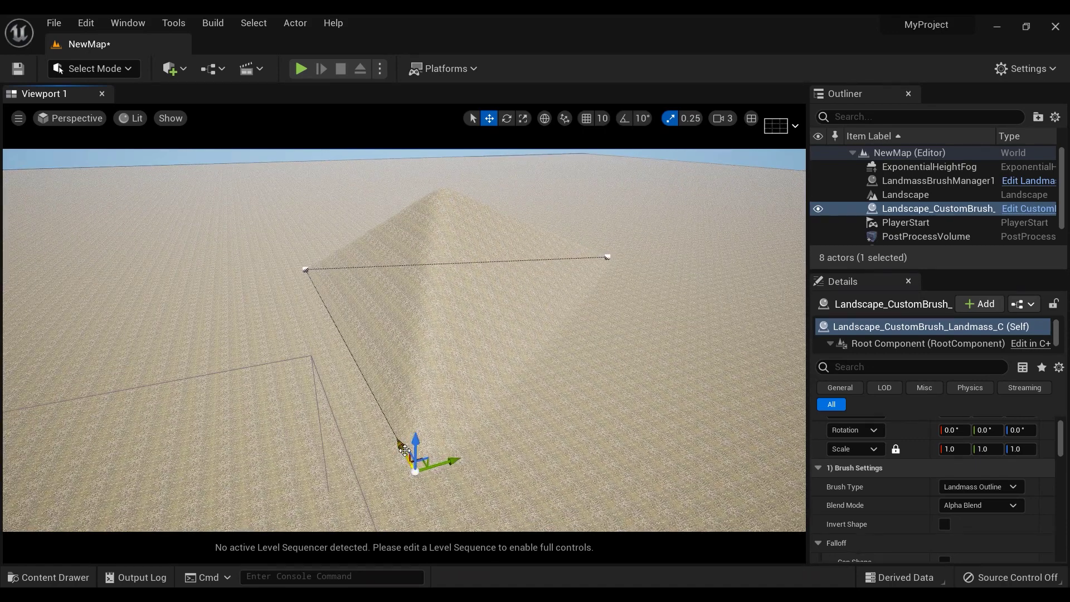
# Step: Add a spline point along one edge of the landmass outline and pull it outward to widen the base
pyautogui.keyDown('alt'); pyautogui.moveTo(405, 450); pyautogui.dragTo(405, 450); pyautogui.keyUp('alt')
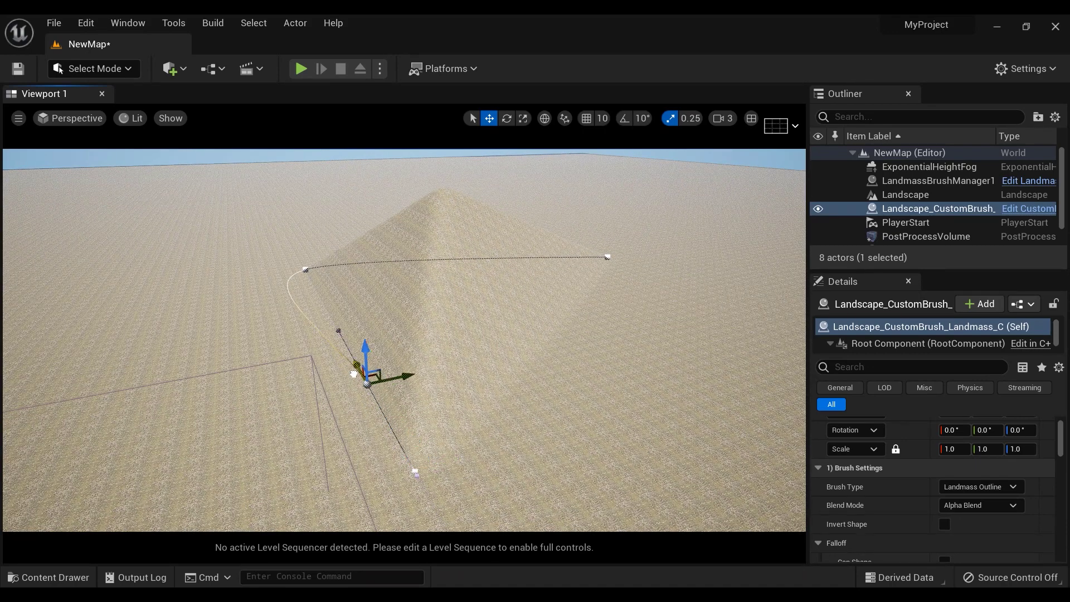
pyautogui.press('a')
pyautogui.moveTo(350, 352); pyautogui.dragTo(412, 354, button='right')
pyautogui.press('w')
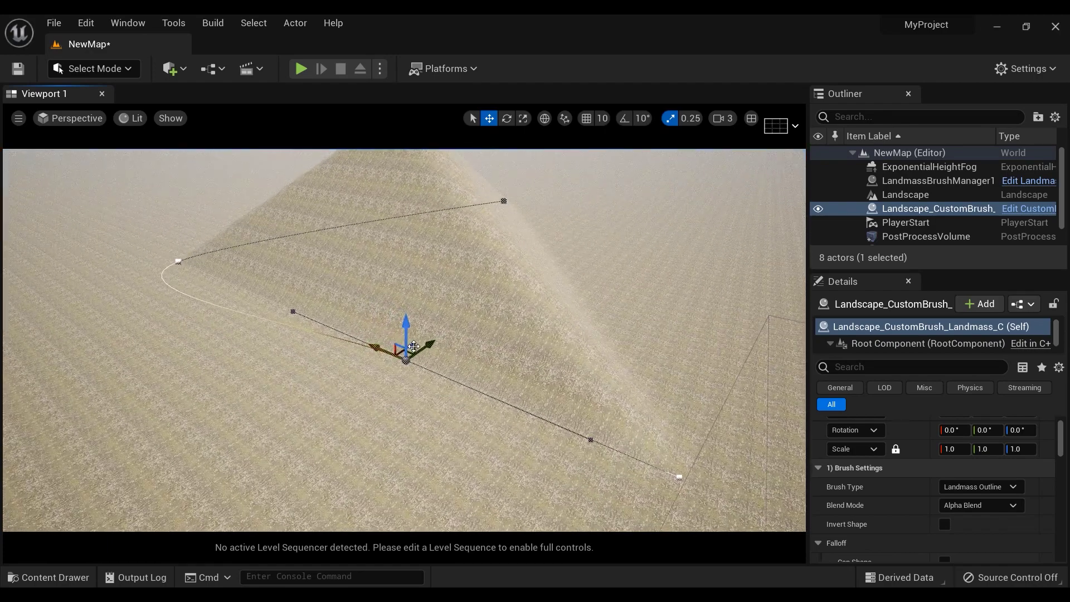
pyautogui.moveTo(422, 345); pyautogui.dragTo(248, 433)
pyautogui.press('a')
pyautogui.moveTo(248, 432); pyautogui.dragTo(328, 410, button='right')
# Step: Adjust the added spline point's tangent and position, and insert another point between it and the neighbouring corner
pyautogui.keyDown('alt'); pyautogui.moveTo(335, 367); pyautogui.dragTo(424, 442); pyautogui.keyUp('alt')
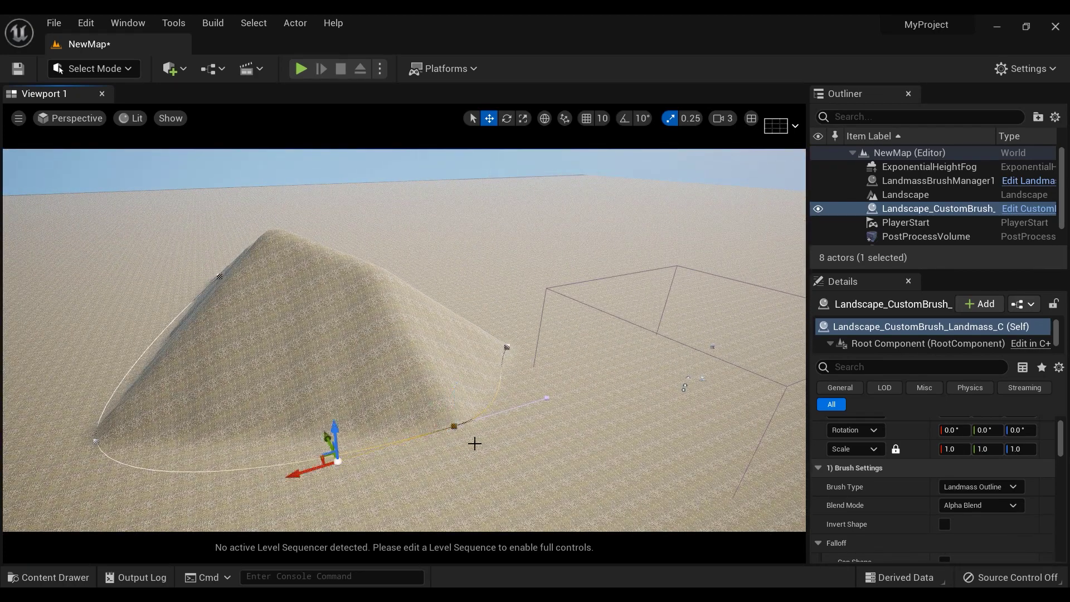
pyautogui.moveTo(327, 436); pyautogui.dragTo(224, 407)
pyautogui.click(452, 426)
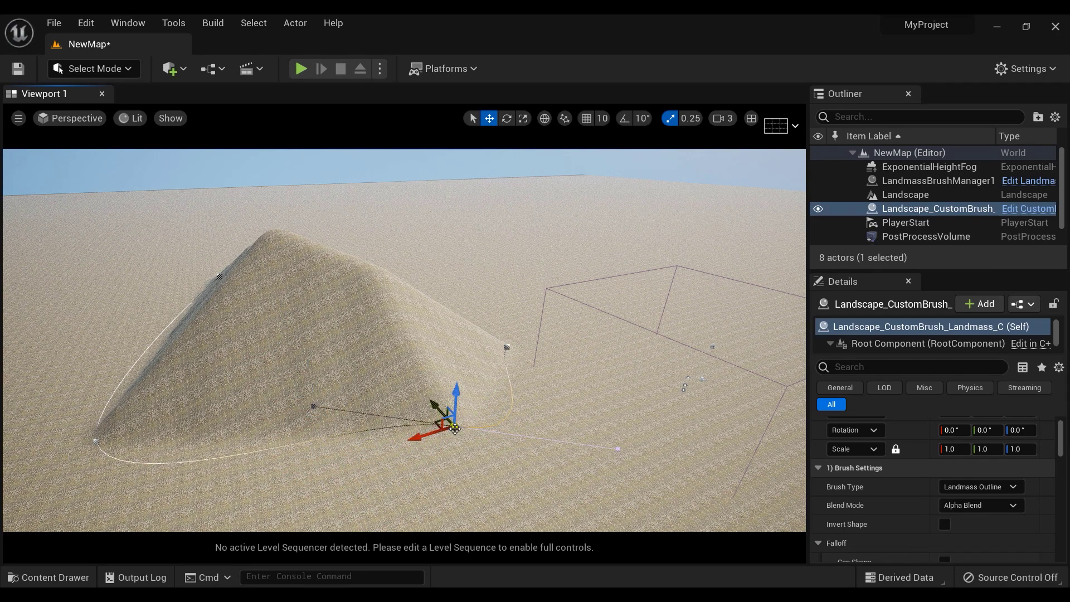
pyautogui.moveTo(457, 428); pyautogui.dragTo(399, 450)
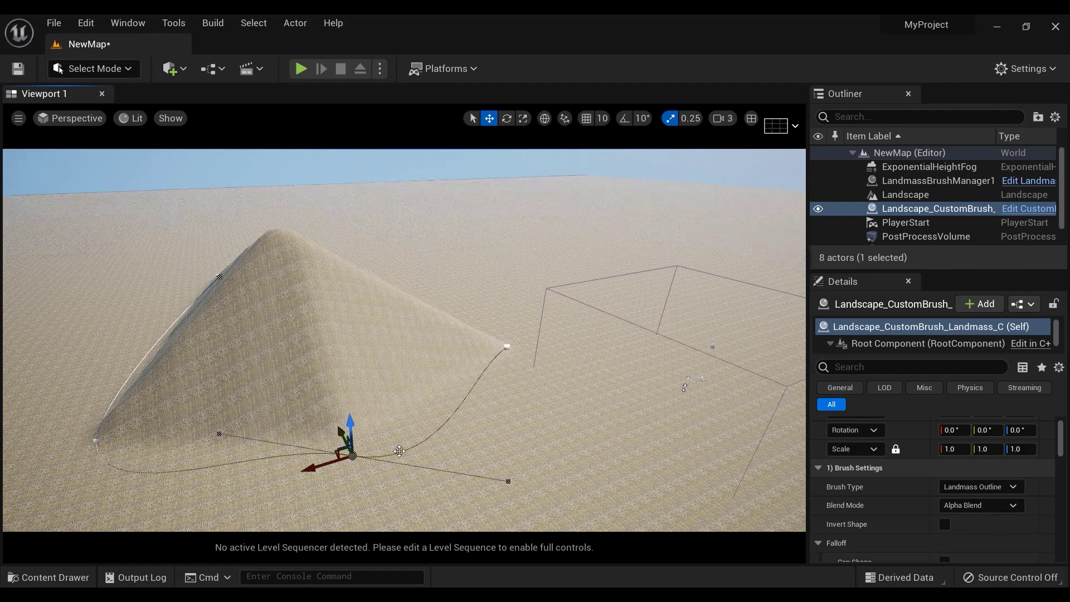
pyautogui.moveTo(336, 458); pyautogui.dragTo(328, 391)
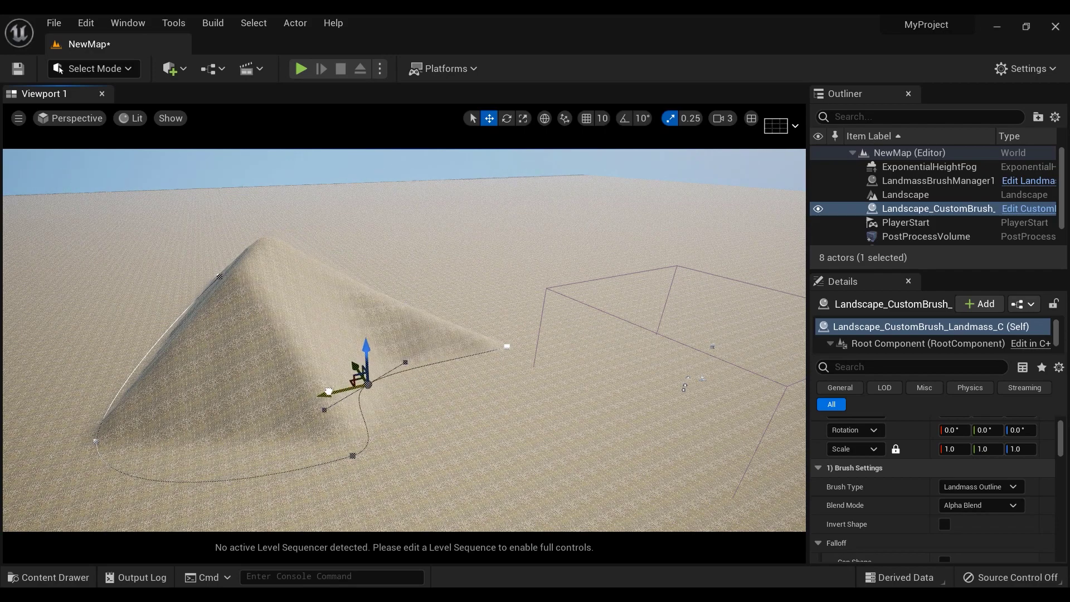
# Step: Try the Min blend mode on the landmass brush and inspect how it changes the terrain
pyautogui.moveTo(452, 388); pyautogui.dragTo(391, 392, button='right')
pyautogui.moveTo(914, 516)
pyautogui.mouseDown(button='right')
pyautogui.moveTo(915, 538)
pyautogui.moveTo(914, 496)
pyautogui.mouseUp(button='right')
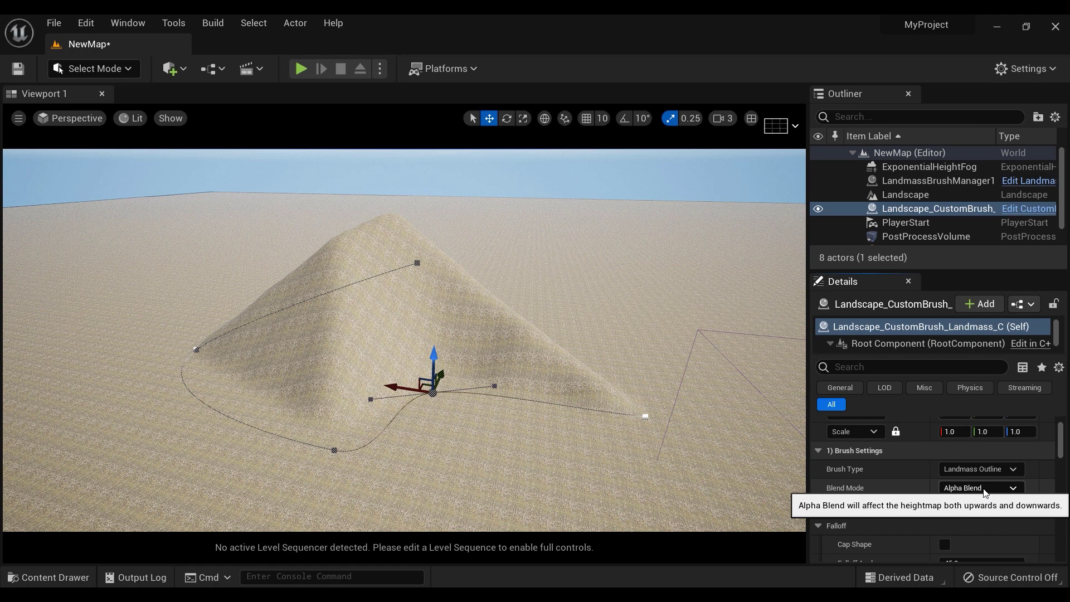
pyautogui.click(984, 493)
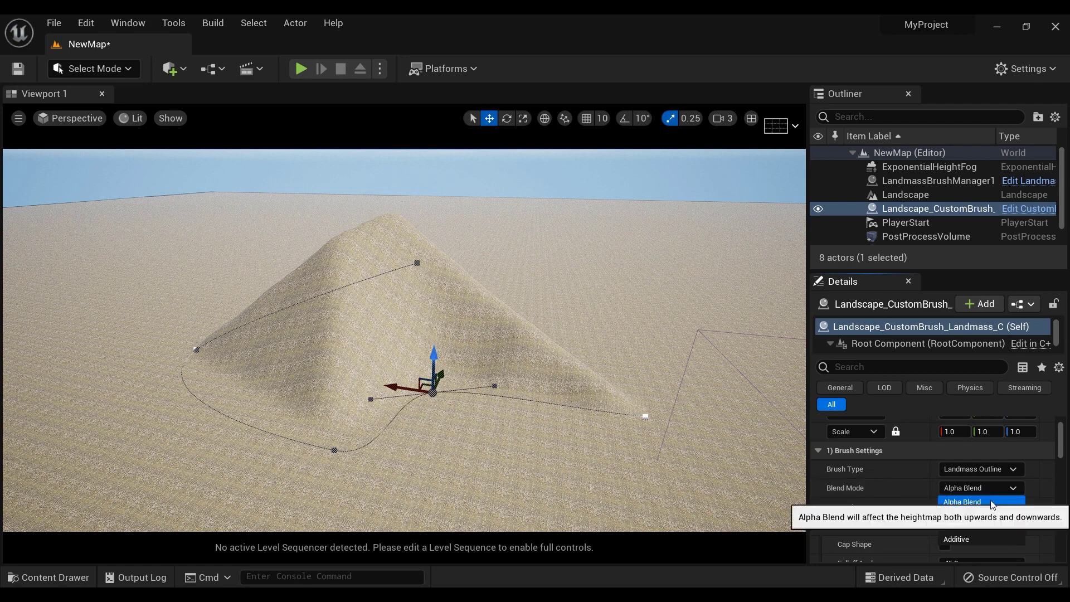
pyautogui.click(974, 512)
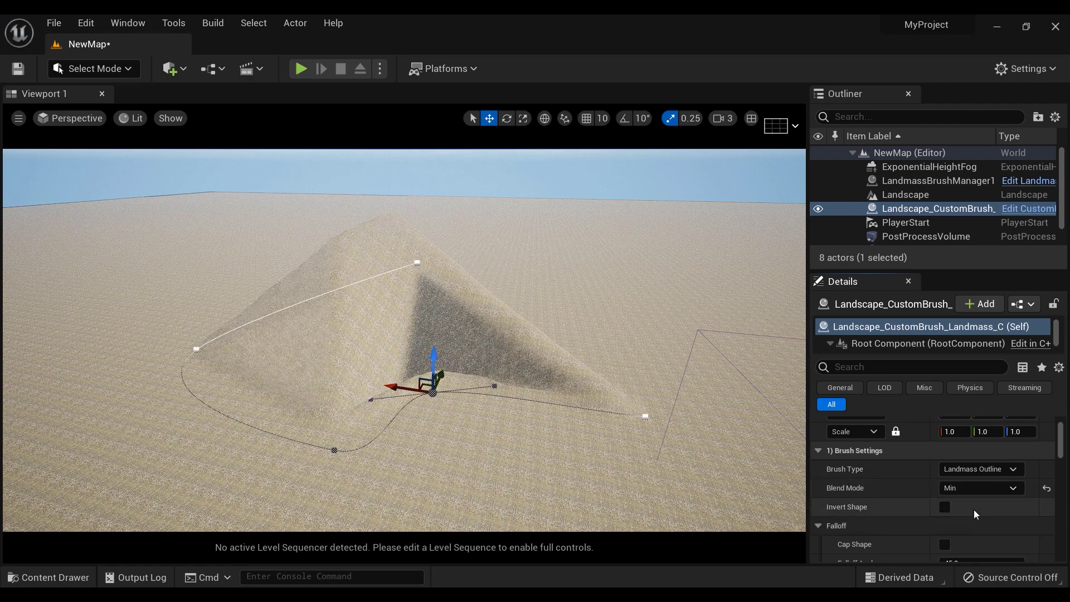
pyautogui.moveTo(444, 408); pyautogui.dragTo(397, 393, button='right')
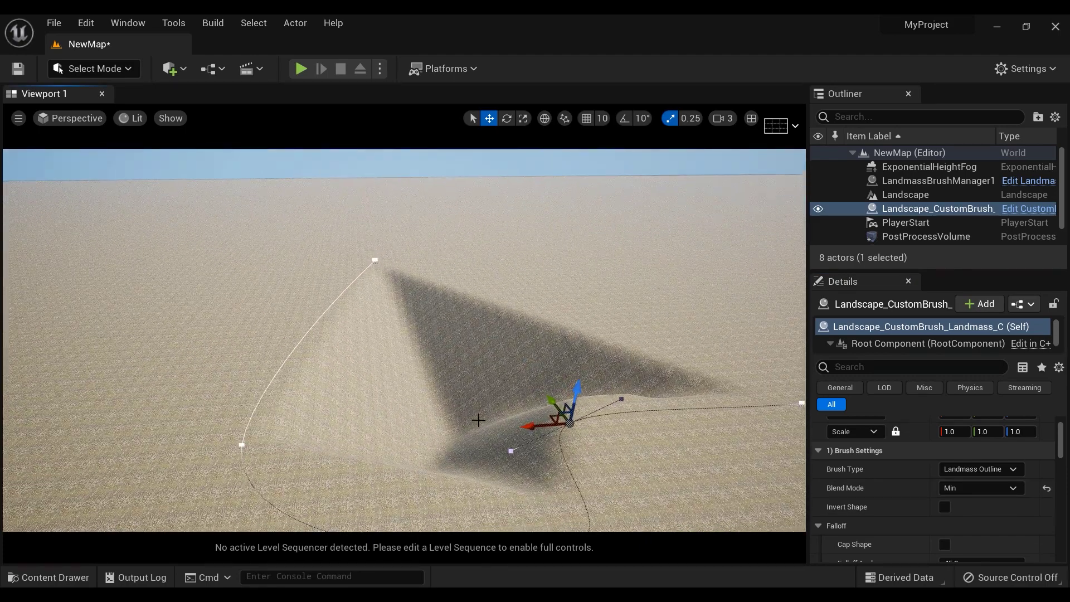
pyautogui.moveTo(478, 419); pyautogui.dragTo(478, 419, button='right')
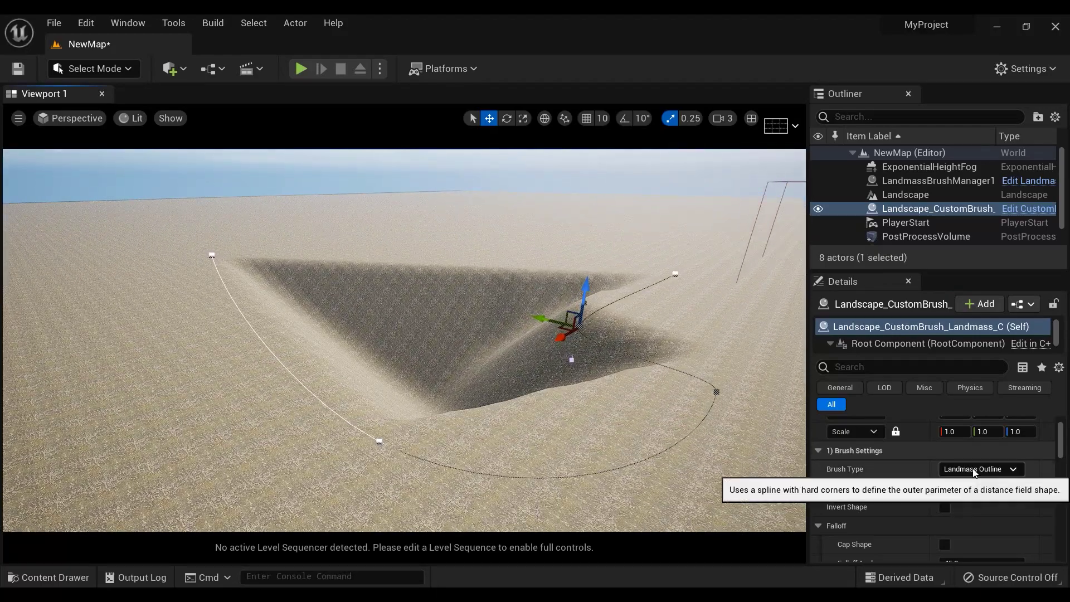
# Step: Try the Max blend mode on the landmass brush, restore Alpha Blend, and inspect the mountain
pyautogui.click(940, 488)
pyautogui.click(956, 525)
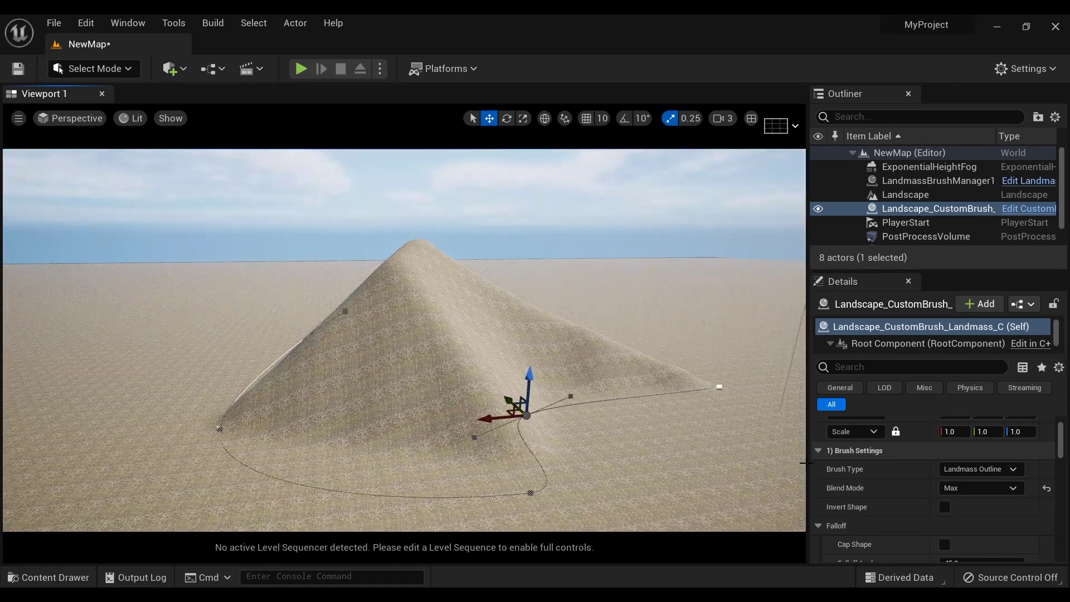
pyautogui.click(967, 492)
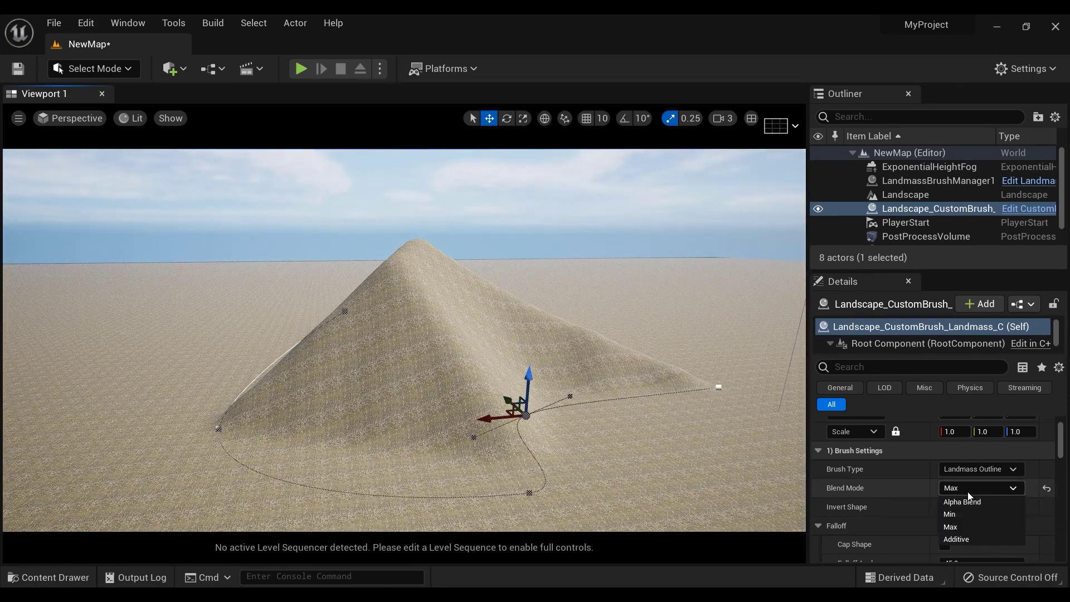
pyautogui.click(981, 537)
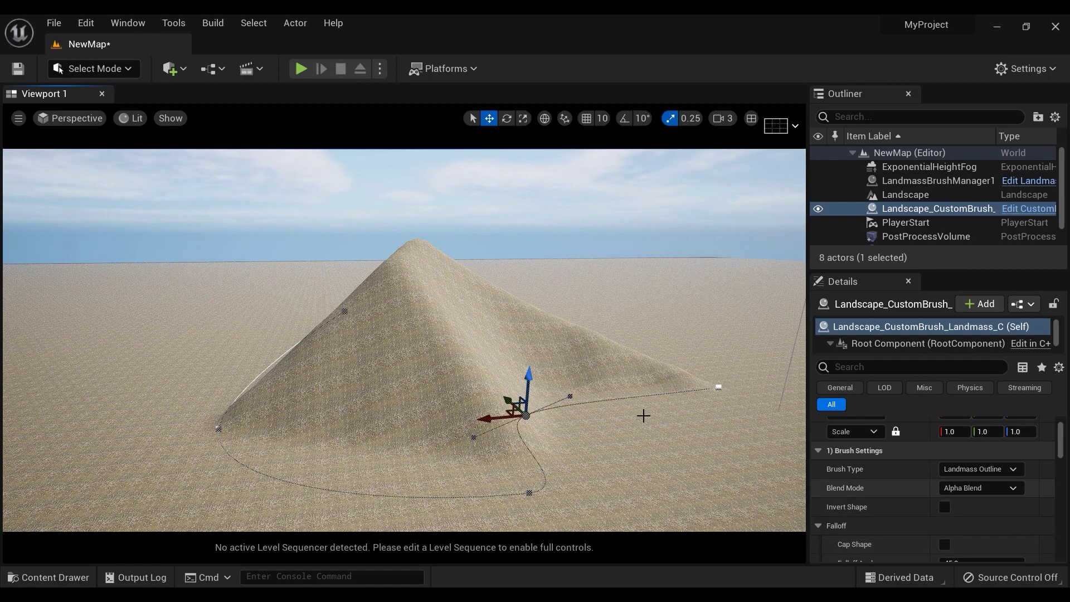
pyautogui.moveTo(644, 415); pyautogui.dragTo(589, 416, button='right')
pyautogui.press('d')
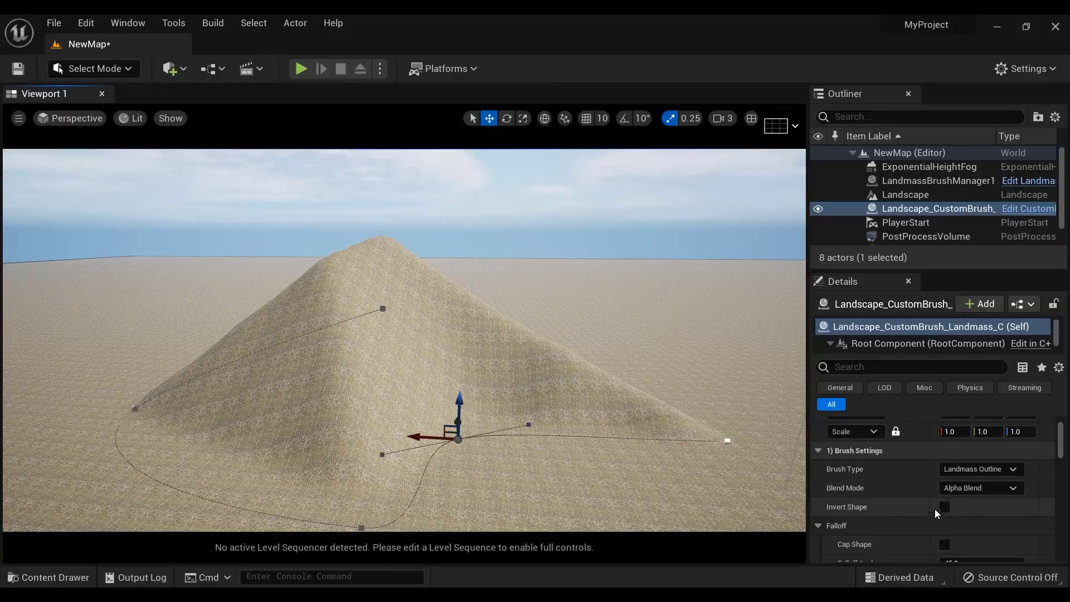
# Step: Enable Invert Shape on the landmass brush, inspect the inverted terrain, and disable the option again
pyautogui.click(944, 507)
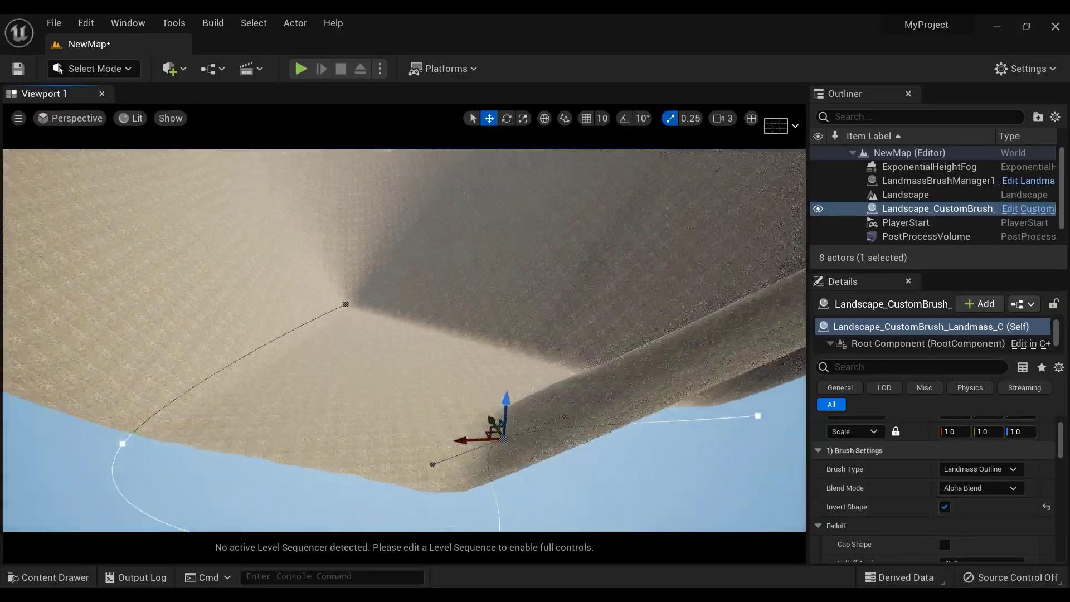
pyautogui.press('w')
pyautogui.moveTo(404, 340)
pyautogui.mouseDown(button='right')
pyautogui.moveTo(409, 331)
pyautogui.moveTo(432, 348)
pyautogui.moveTo(496, 328)
pyautogui.moveTo(424, 351)
pyautogui.moveTo(476, 335)
pyautogui.moveTo(485, 309)
pyautogui.moveTo(424, 287)
pyautogui.moveTo(451, 317)
pyautogui.mouseUp(button='right')
pyautogui.press('s')
pyautogui.press('w')
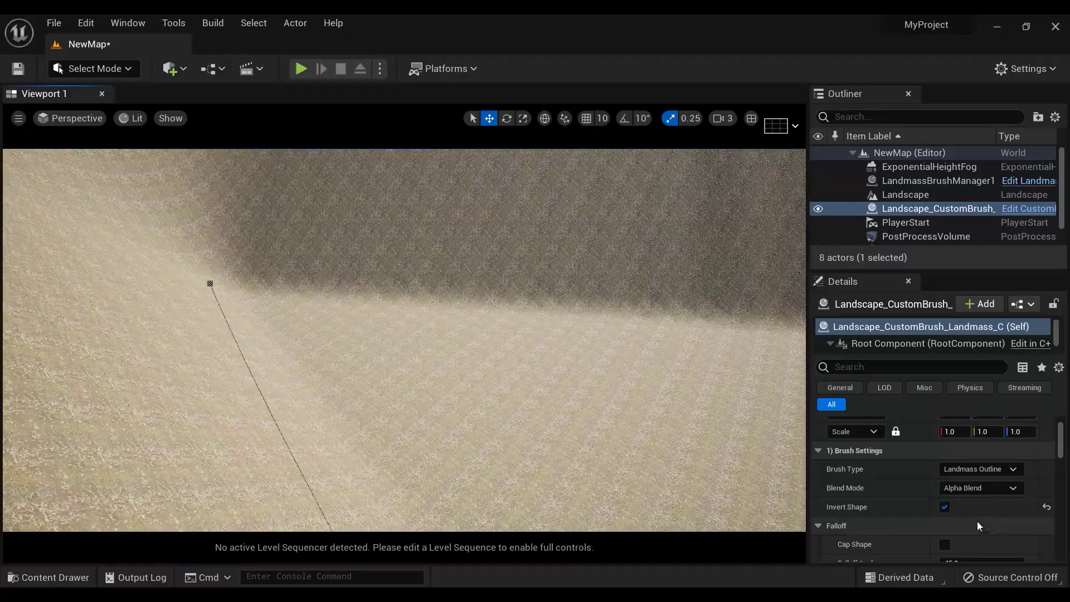
pyautogui.click(943, 506)
# Step: Raise the landmass brush's Falloff Angle to about 74.3 and inspect the steeper mountain from several sides
pyautogui.scroll(-3, 903, 446)
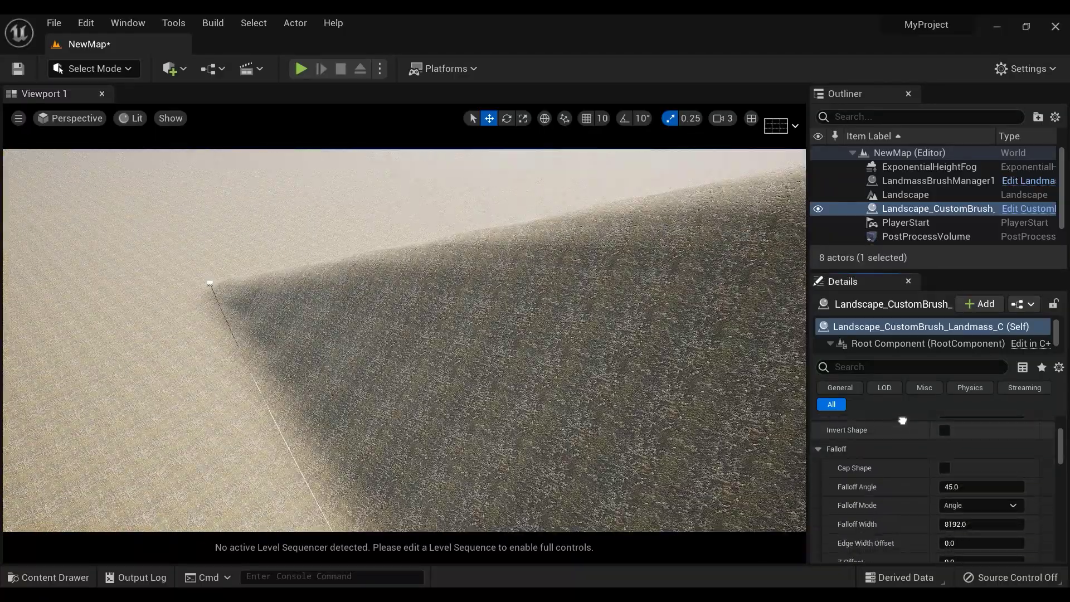
pyautogui.press('s')
pyautogui.moveTo(557, 356); pyautogui.dragTo(594, 325, button='right')
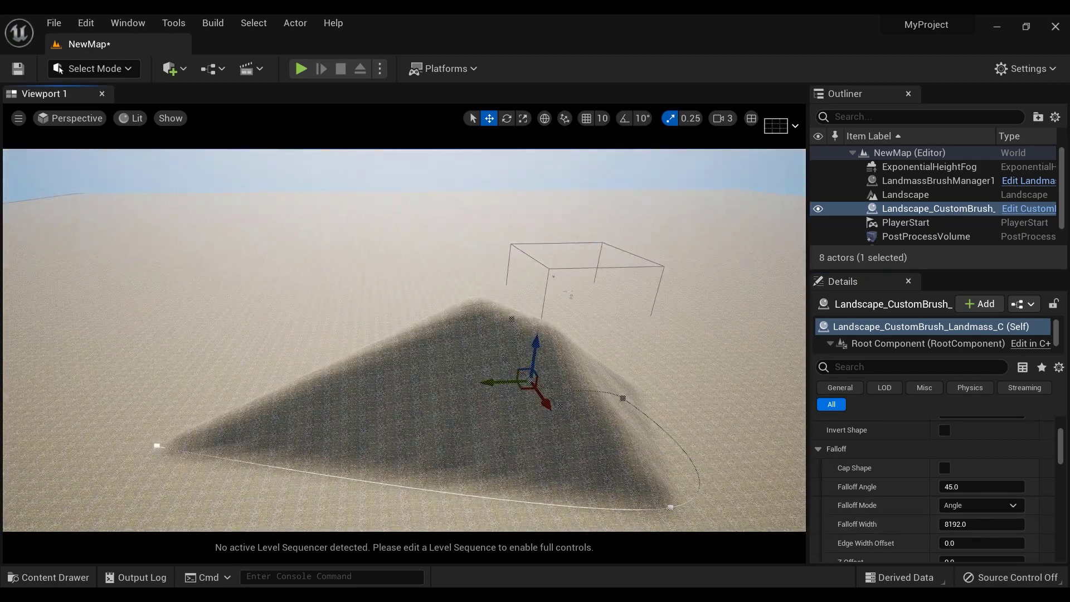
pyautogui.press('d')
pyautogui.moveTo(668, 390); pyautogui.dragTo(608, 396, button='right')
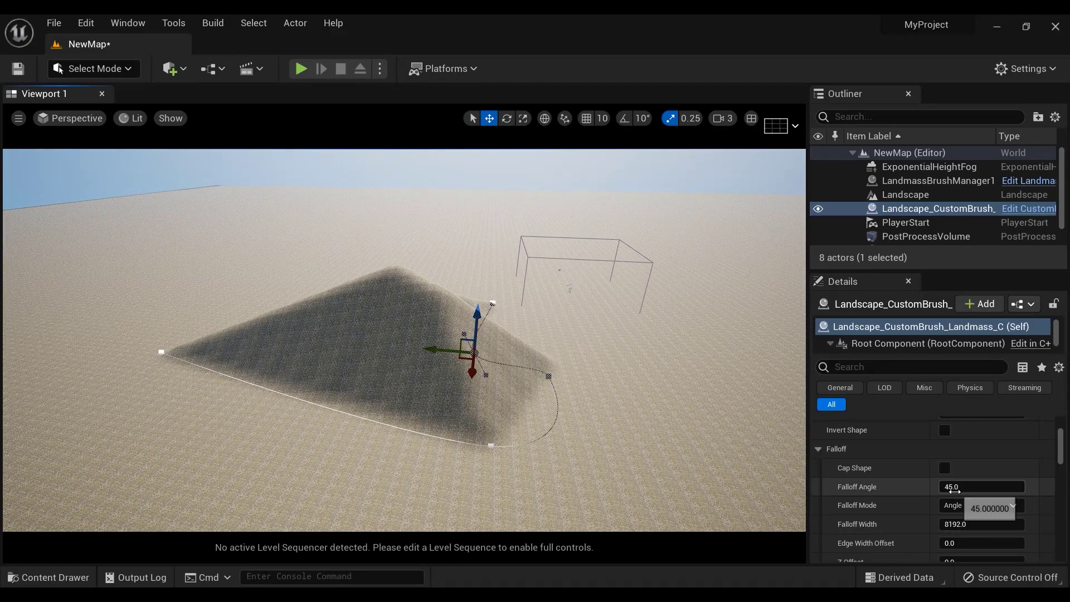
pyautogui.moveTo(954, 486); pyautogui.dragTo(1019, 486)
pyautogui.press('s')
pyautogui.moveTo(447, 381)
pyautogui.mouseDown(button='right')
pyautogui.moveTo(435, 340)
pyautogui.moveTo(447, 381)
pyautogui.mouseUp(button='right')
pyautogui.moveTo(457, 390); pyautogui.dragTo(249, 399)
pyautogui.moveTo(249, 399); pyautogui.dragTo(222, 387, button='right')
pyautogui.press('d')
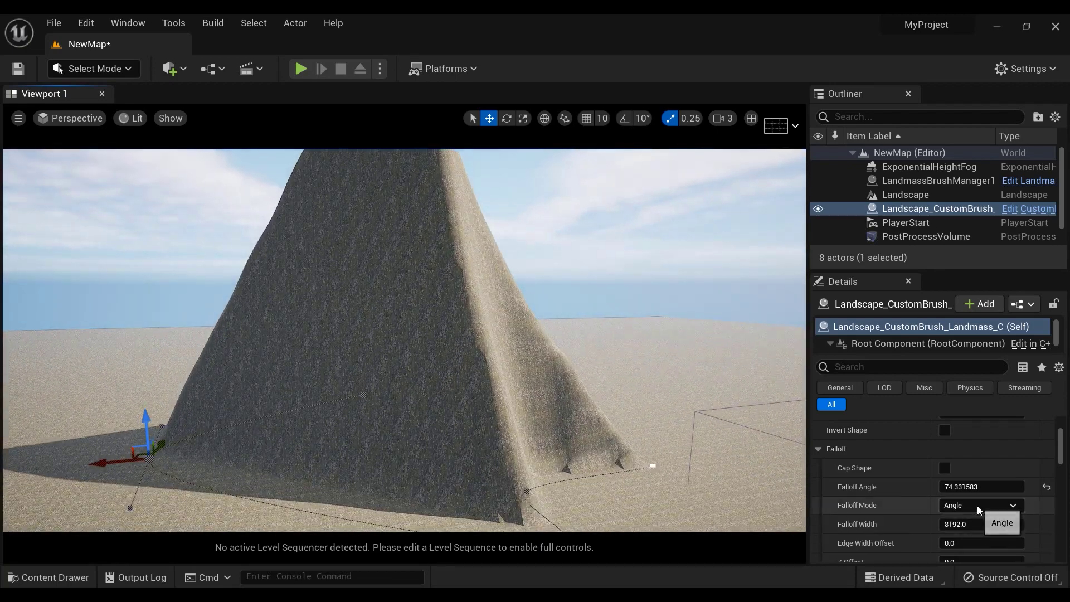
# Step: Set the Falloff Angle to about 67.75, switching Cap Shape on briefly to compare and off again
pyautogui.moveTo(1003, 486); pyautogui.dragTo(972, 485)
pyautogui.click(945, 468)
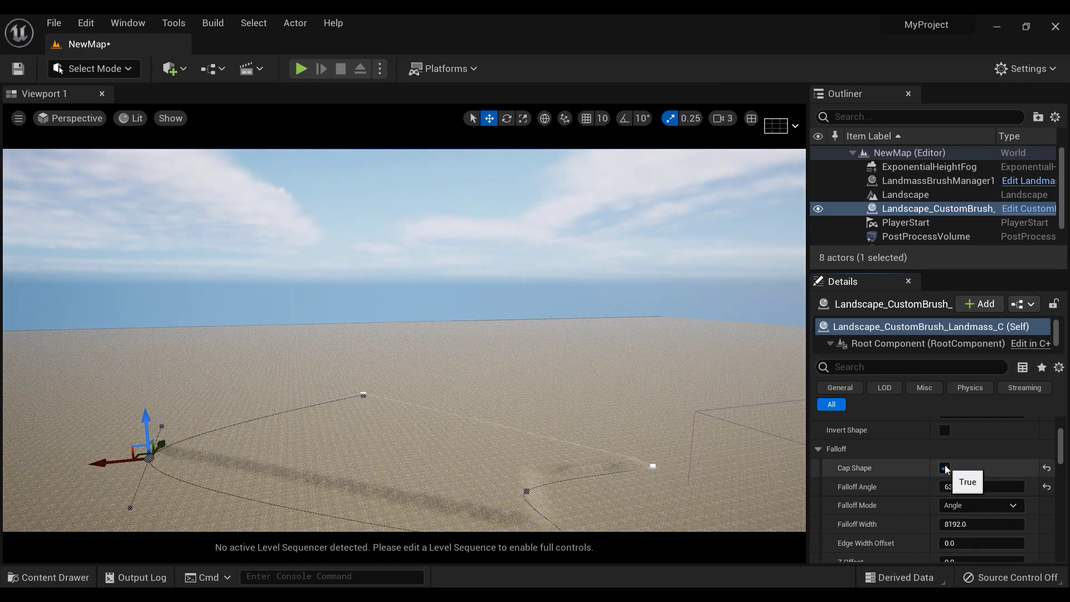
pyautogui.moveTo(964, 486); pyautogui.dragTo(980, 487)
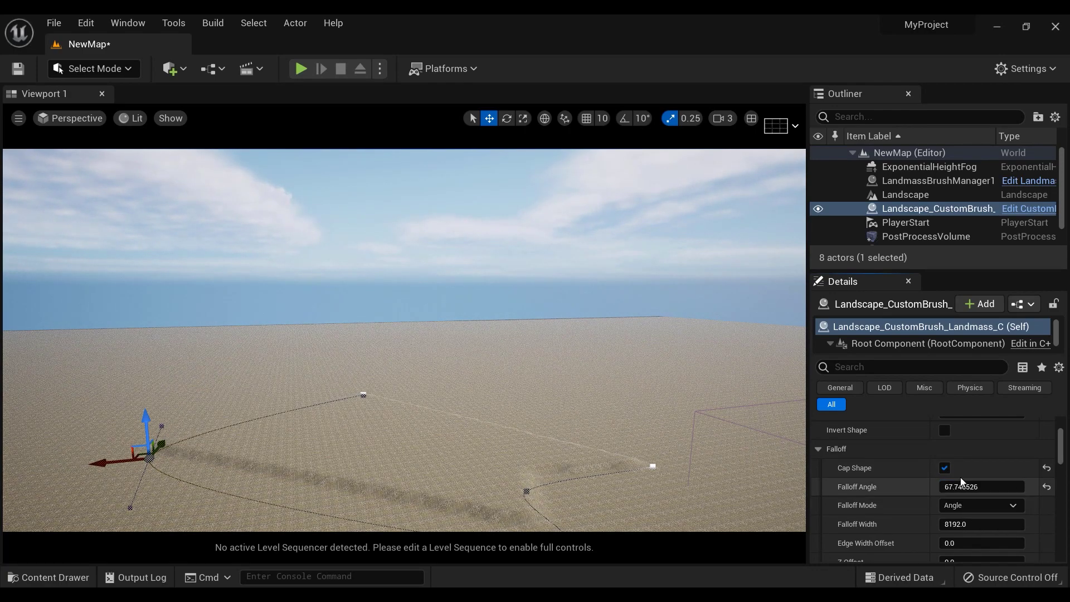
pyautogui.click(944, 468)
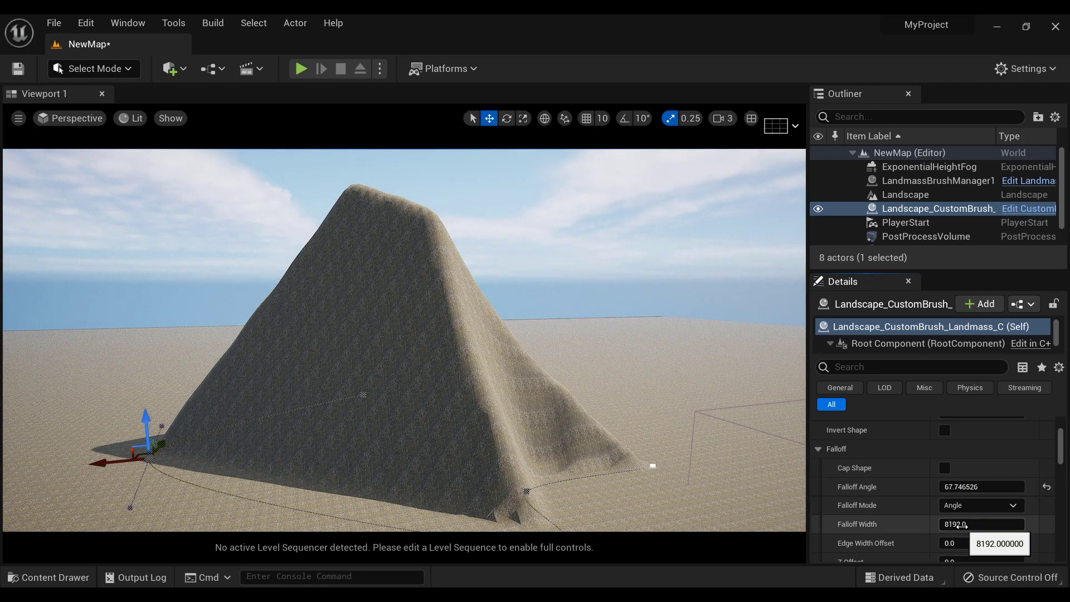
# Step: Set the landmass brush's Edge Width Offset to about 1927.7 and its Z Offset to about 202.4
pyautogui.scroll(-2, 920, 534)
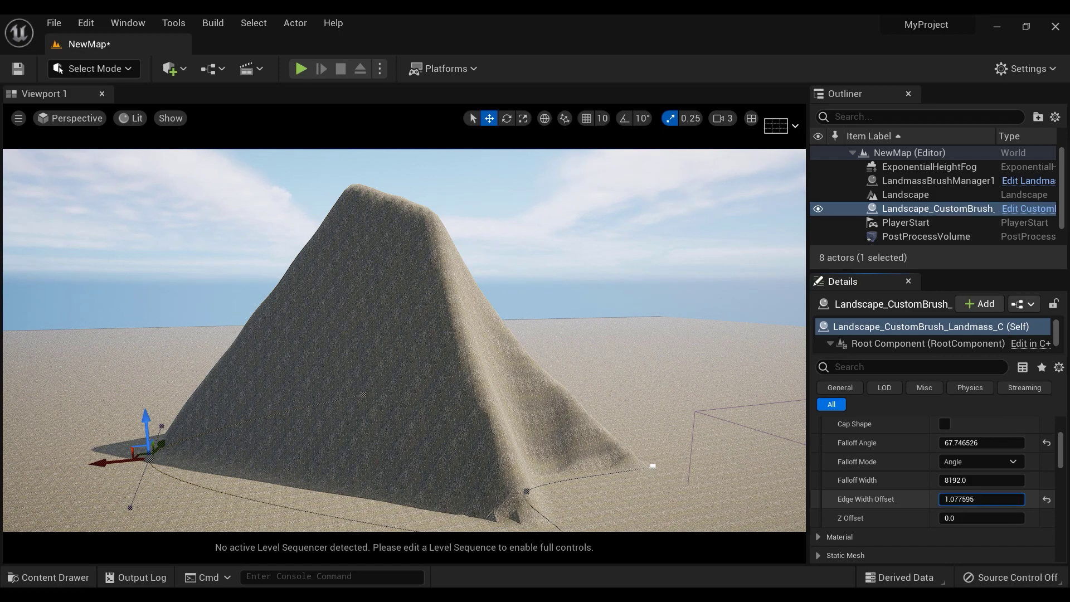
pyautogui.scroll(-5, 662, 451)
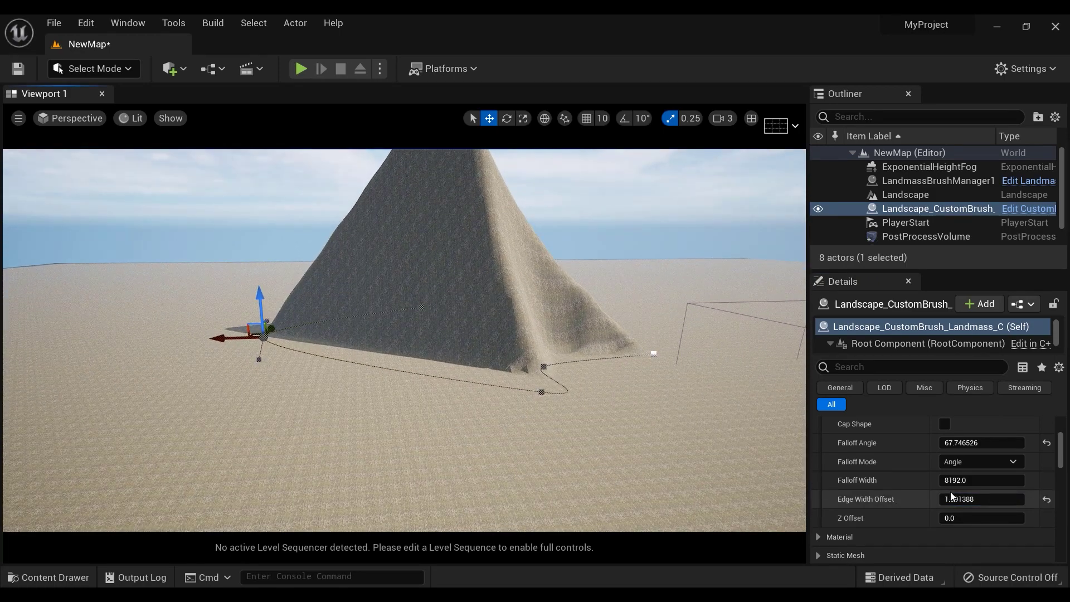
pyautogui.moveTo(981, 499)
pyautogui.mouseDown()
pyautogui.moveTo(1023, 499)
pyautogui.moveTo(996, 499)
pyautogui.mouseUp()
pyautogui.moveTo(668, 390)
pyautogui.mouseDown(button='right')
pyautogui.moveTo(669, 424)
pyautogui.moveTo(719, 446)
pyautogui.moveTo(705, 418)
pyautogui.moveTo(680, 404)
pyautogui.moveTo(679, 381)
pyautogui.mouseUp(button='right')
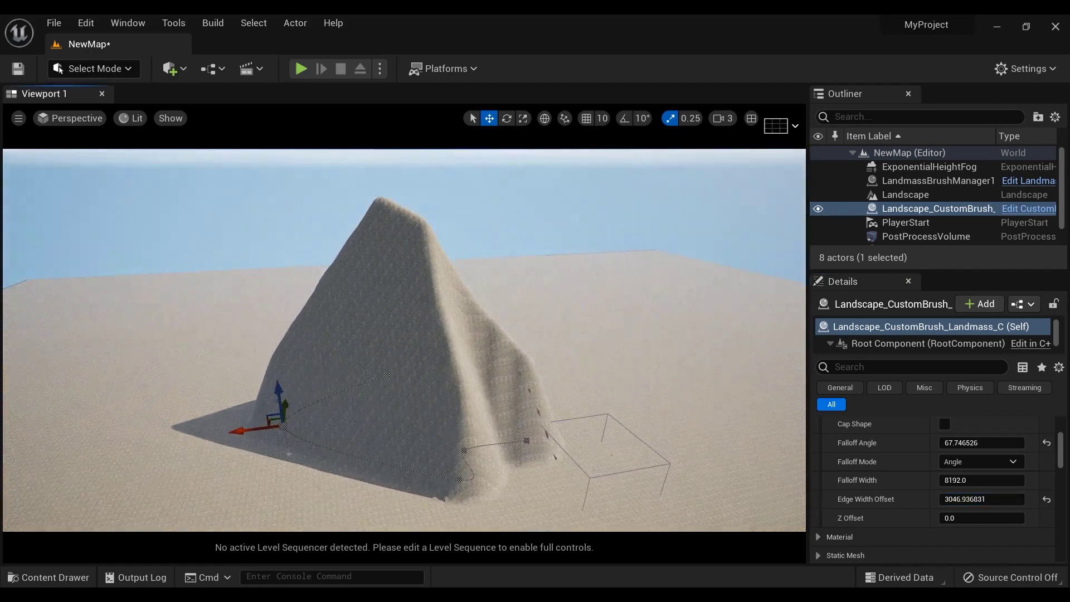
pyautogui.moveTo(981, 499); pyautogui.dragTo(960, 499)
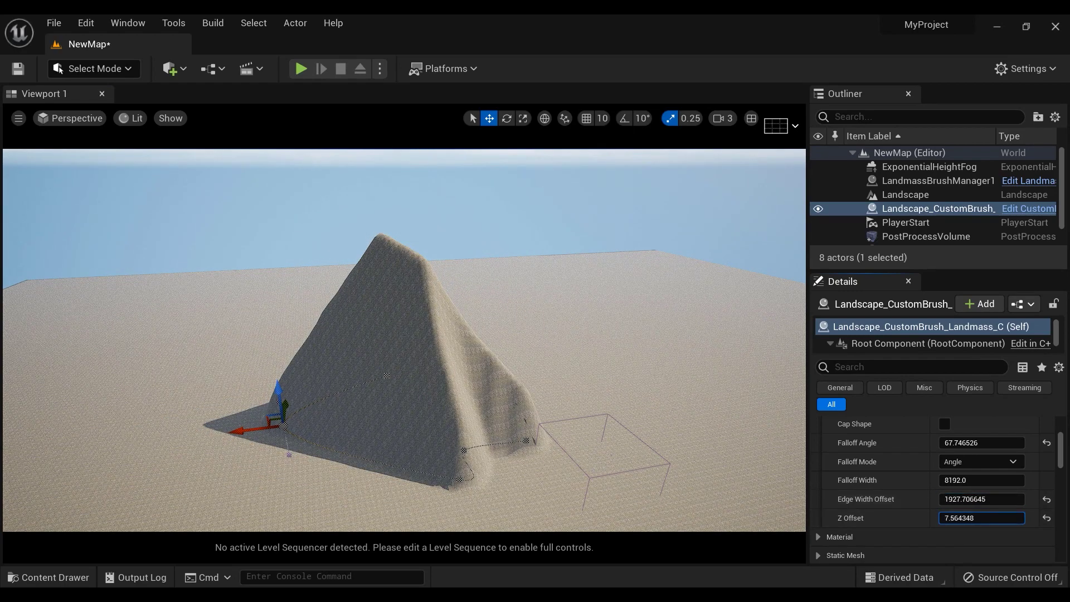
pyautogui.moveTo(981, 518)
pyautogui.mouseDown()
pyautogui.moveTo(1020, 517)
pyautogui.moveTo(972, 518)
pyautogui.mouseUp()
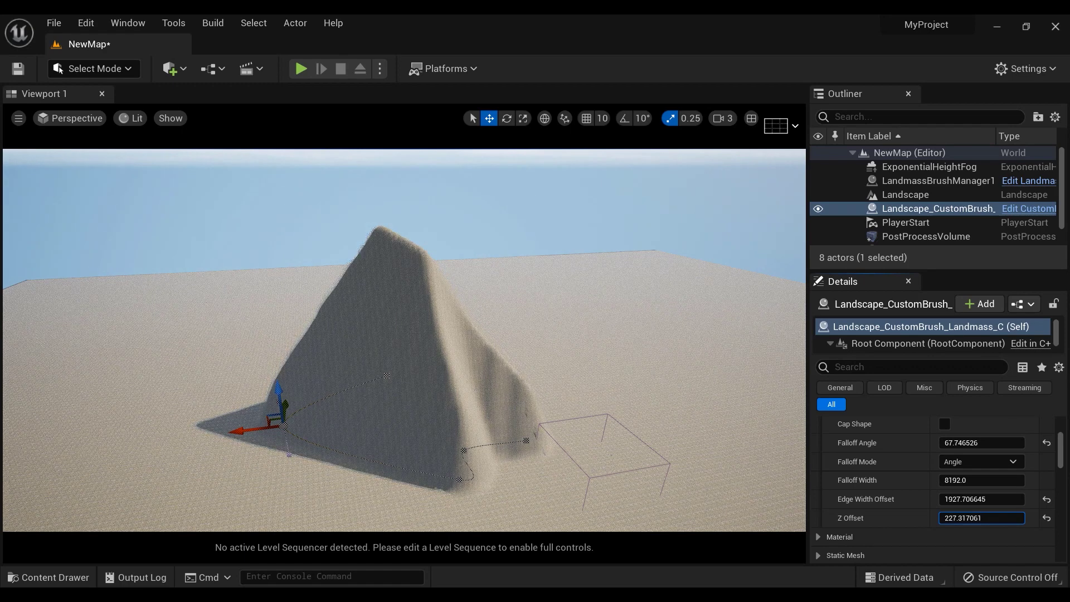
# Step: Look through the landmass brush's Material, Static Mesh and Spline Mesh settings, collapsing each section again
pyautogui.scroll(-3, 853, 419)
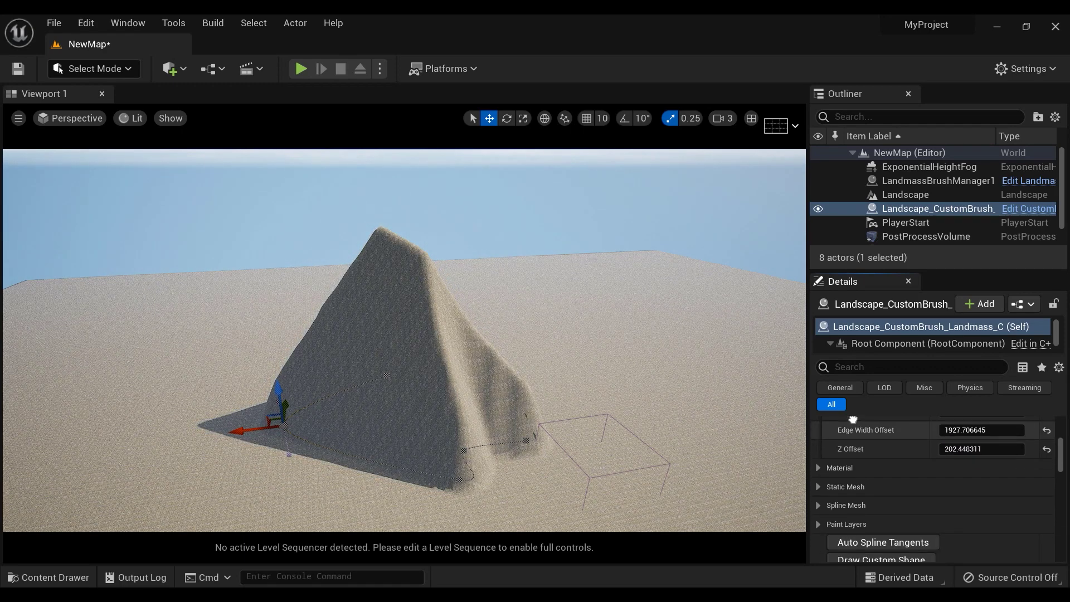
pyautogui.scroll(-1, 835, 479)
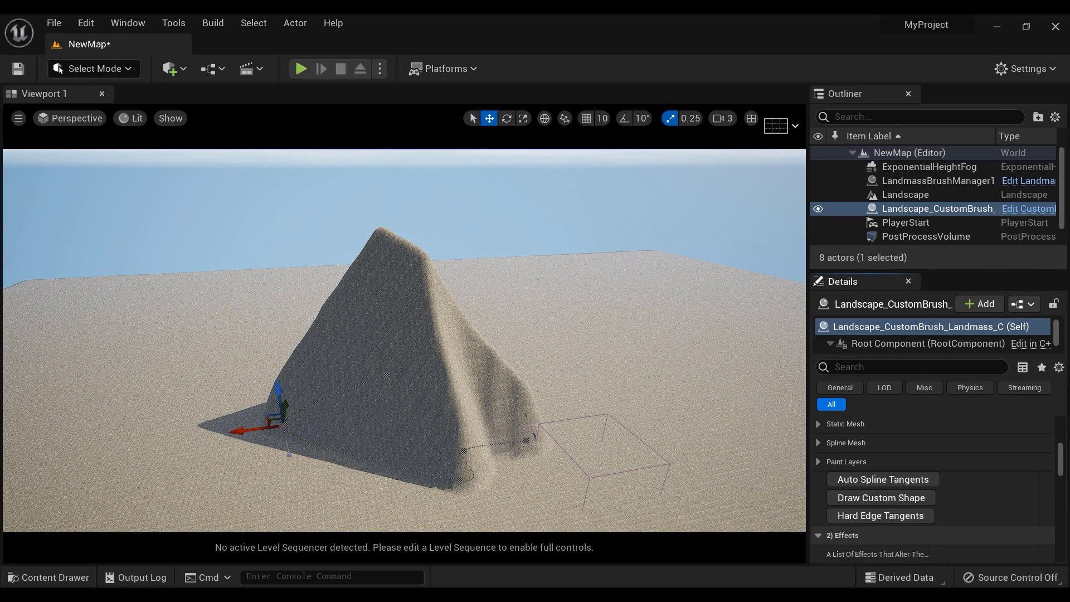
pyautogui.click(816, 436)
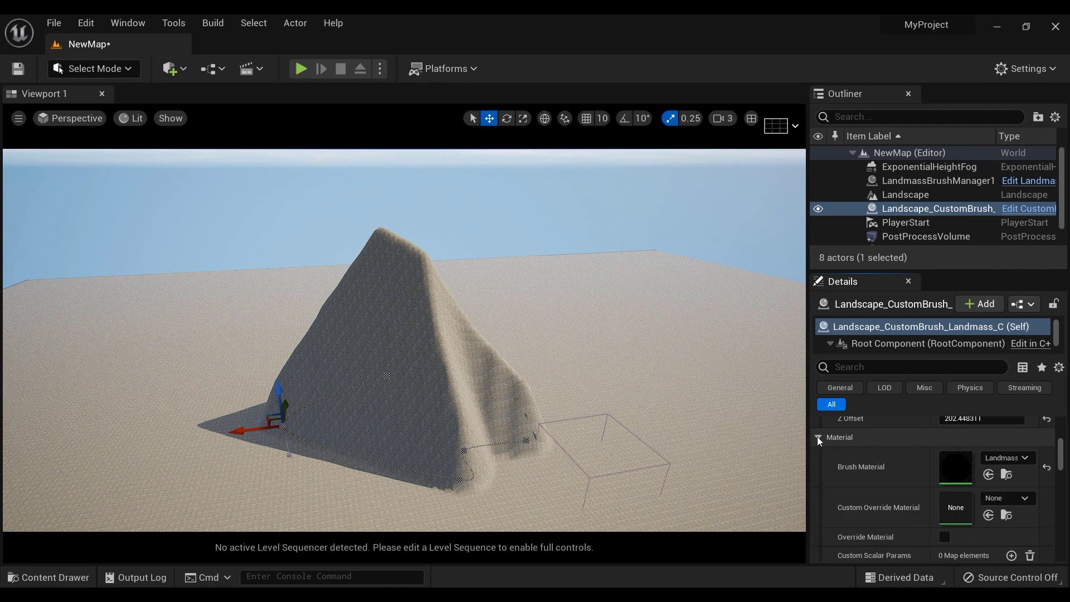
pyautogui.moveTo(847, 500); pyautogui.dragTo(848, 500, button='right')
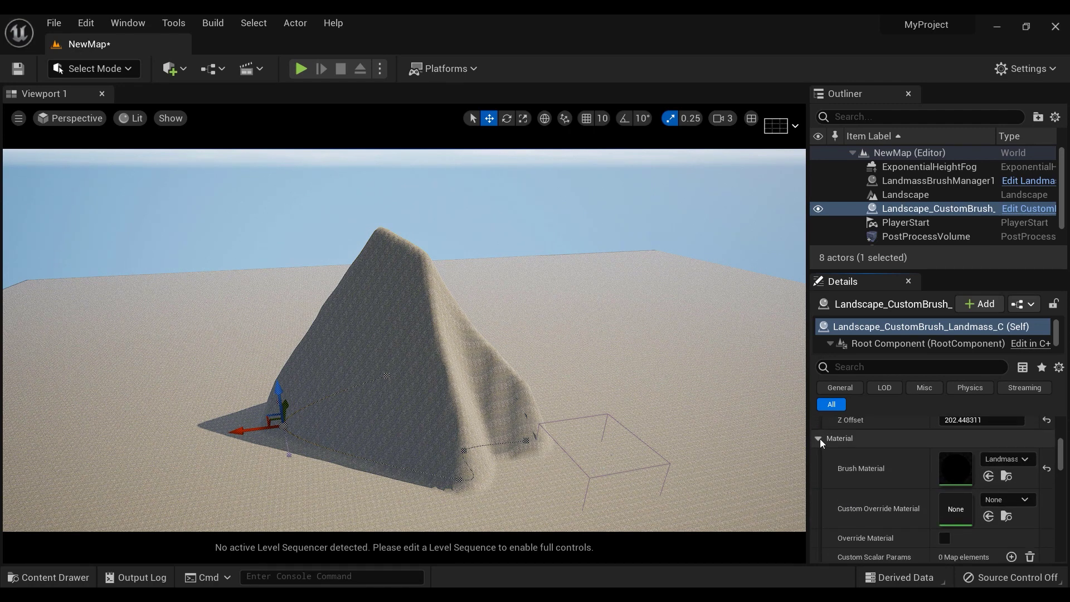
pyautogui.click(820, 439)
pyautogui.click(817, 458)
pyautogui.click(817, 458)
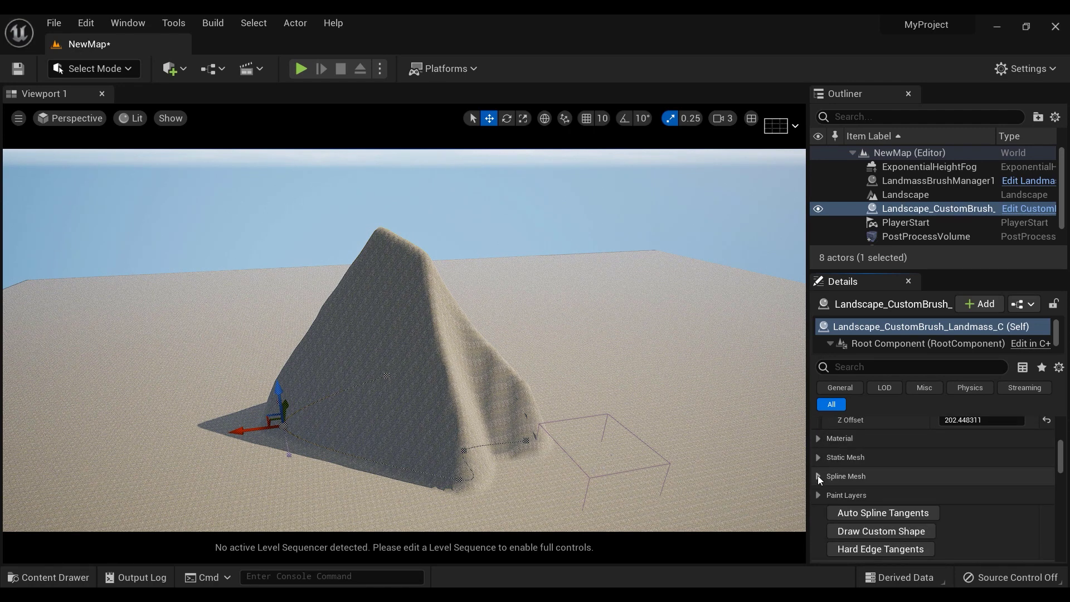
pyautogui.click(817, 476)
pyautogui.click(817, 476)
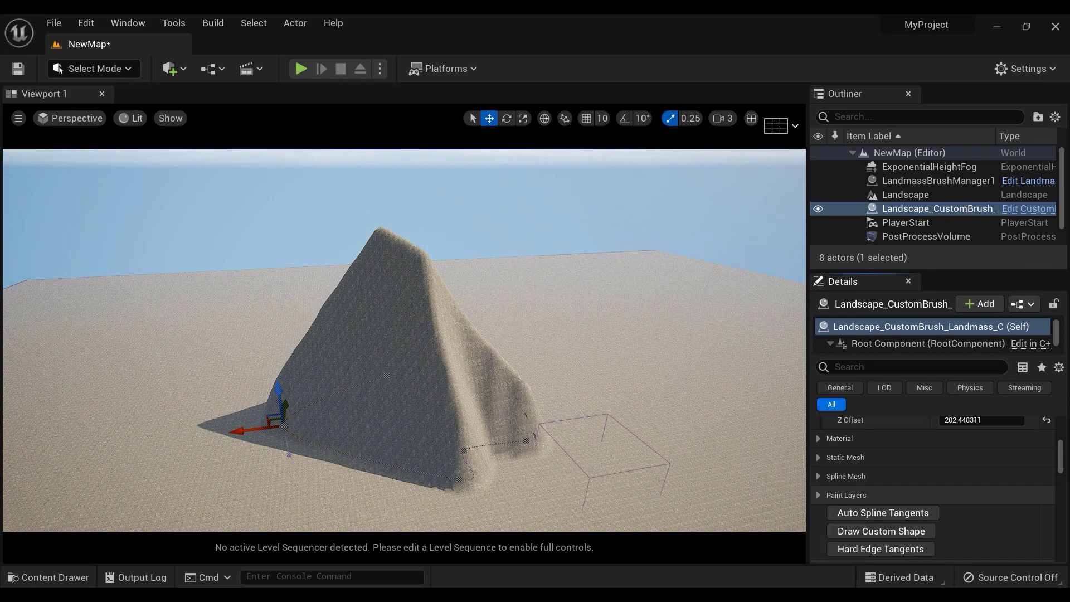
# Step: Apply curl noise to the landmass brush by setting Curl 1 Strength to about 0.54 in its effects
pyautogui.scroll(-3, 834, 464)
pyautogui.scroll(-5, 834, 464)
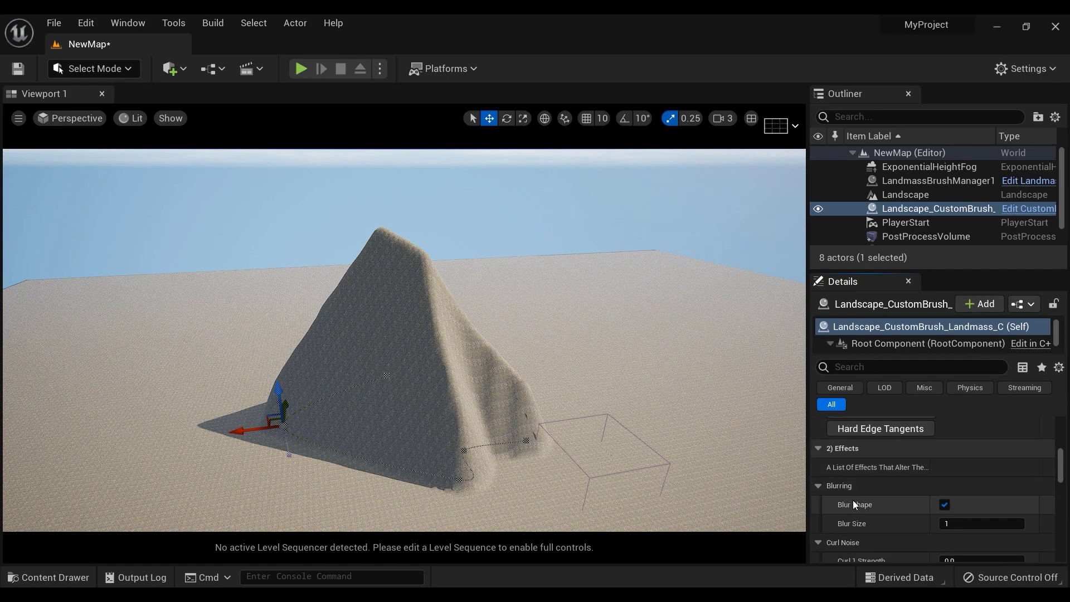
pyautogui.scroll(-1, 856, 449)
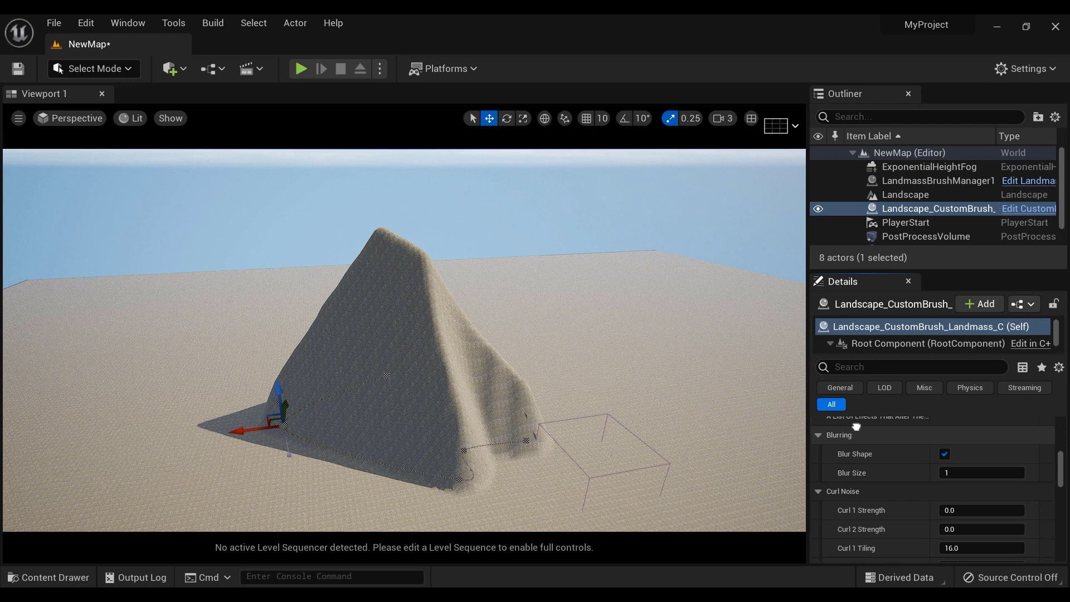
pyautogui.scroll(-1, 854, 498)
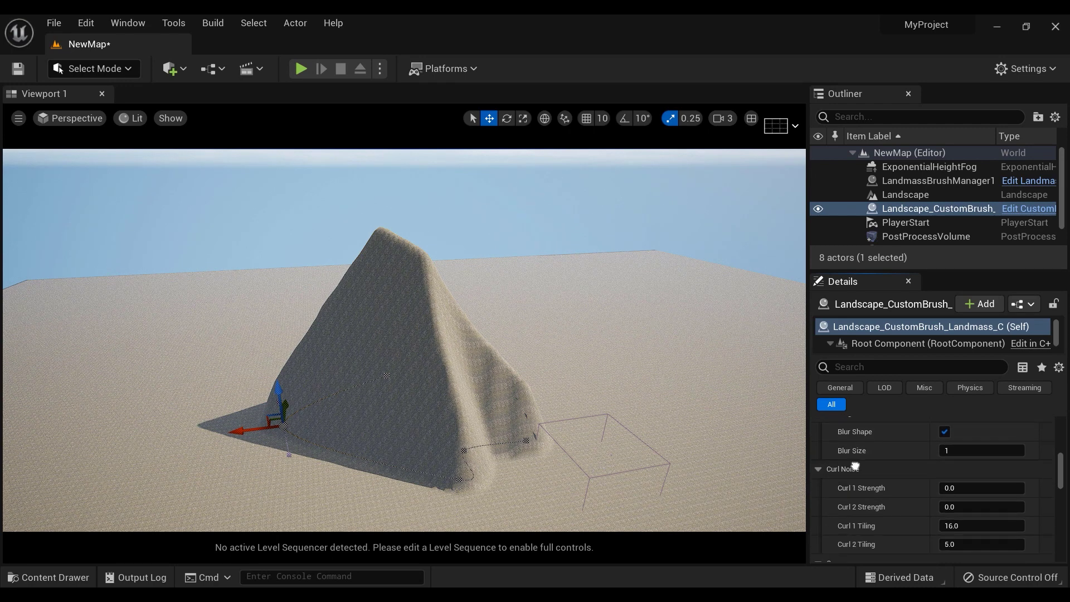
pyautogui.scroll(-1, 852, 479)
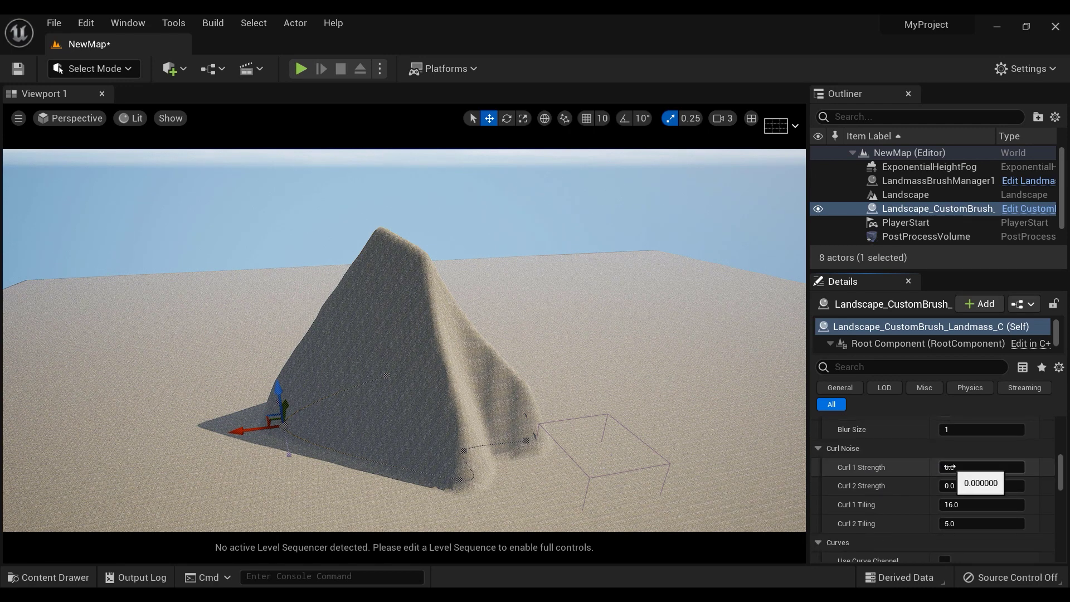
pyautogui.moveTo(404, 340); pyautogui.dragTo(293, 334, button='right')
pyautogui.moveTo(662, 389); pyautogui.dragTo(662, 388, button='right')
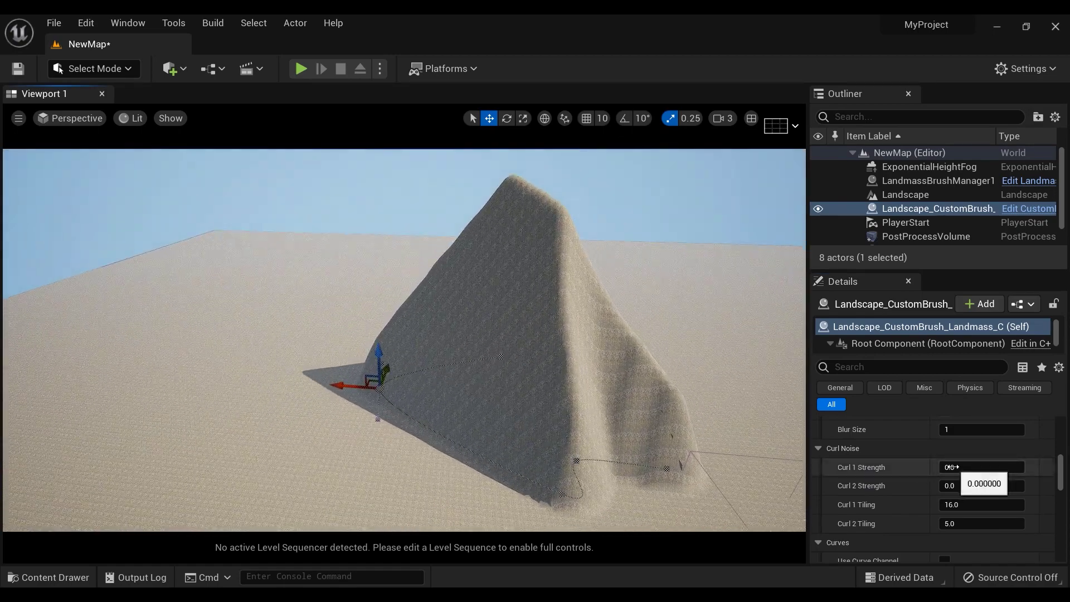
pyautogui.moveTo(949, 467); pyautogui.dragTo(950, 467)
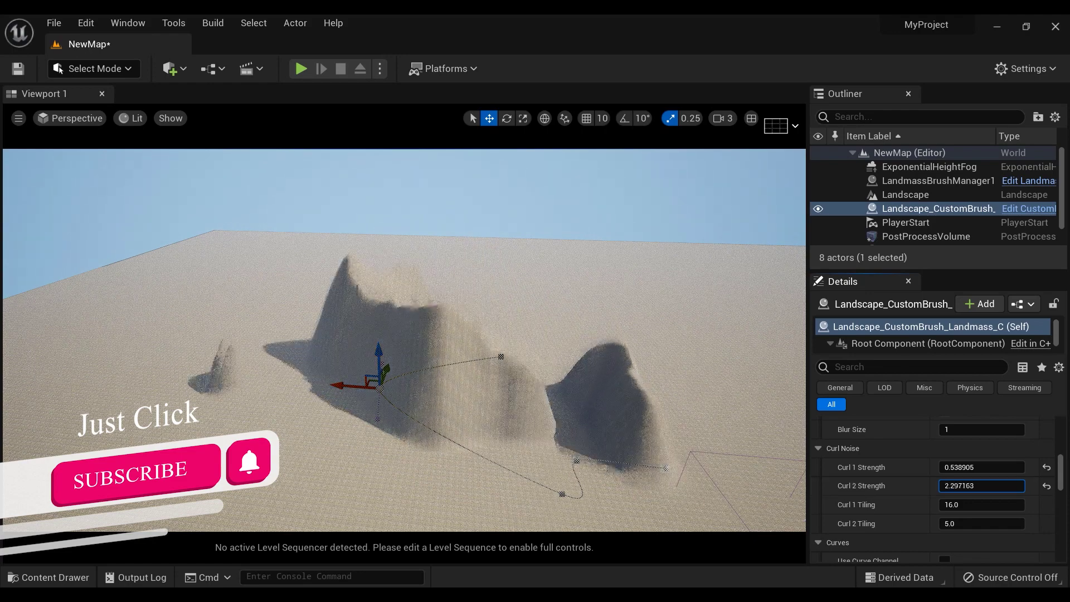
# Step: Set the landmass brush's Curl 2 Strength to about 0.88
pyautogui.moveTo(950, 486); pyautogui.dragTo(950, 486)
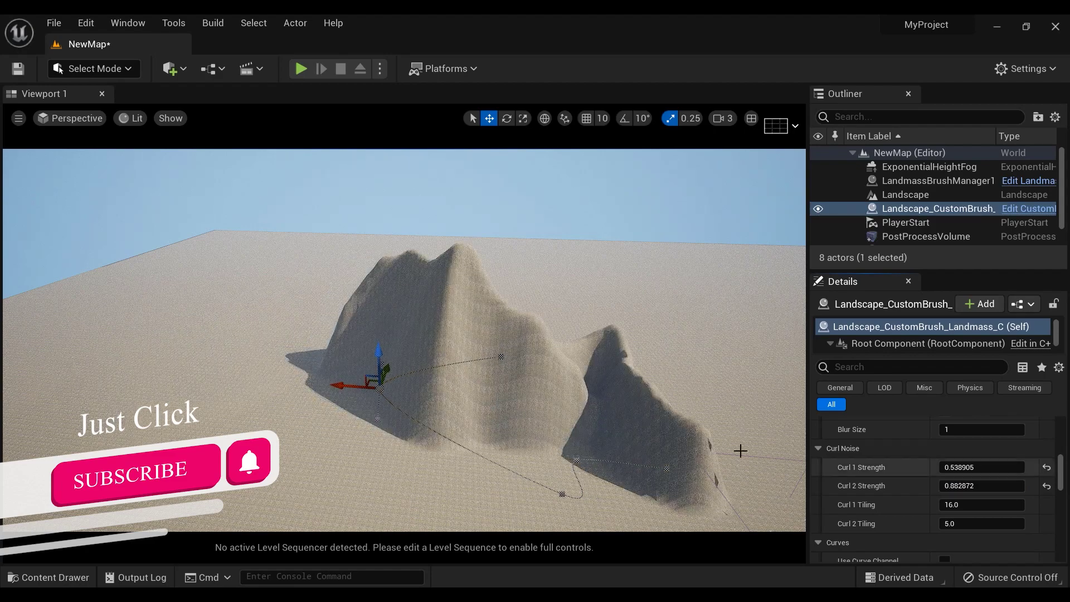
pyautogui.moveTo(404, 340)
pyautogui.mouseDown(button='right')
pyautogui.moveTo(398, 317)
pyautogui.moveTo(390, 337)
pyautogui.mouseUp(button='right')
pyautogui.press('w')
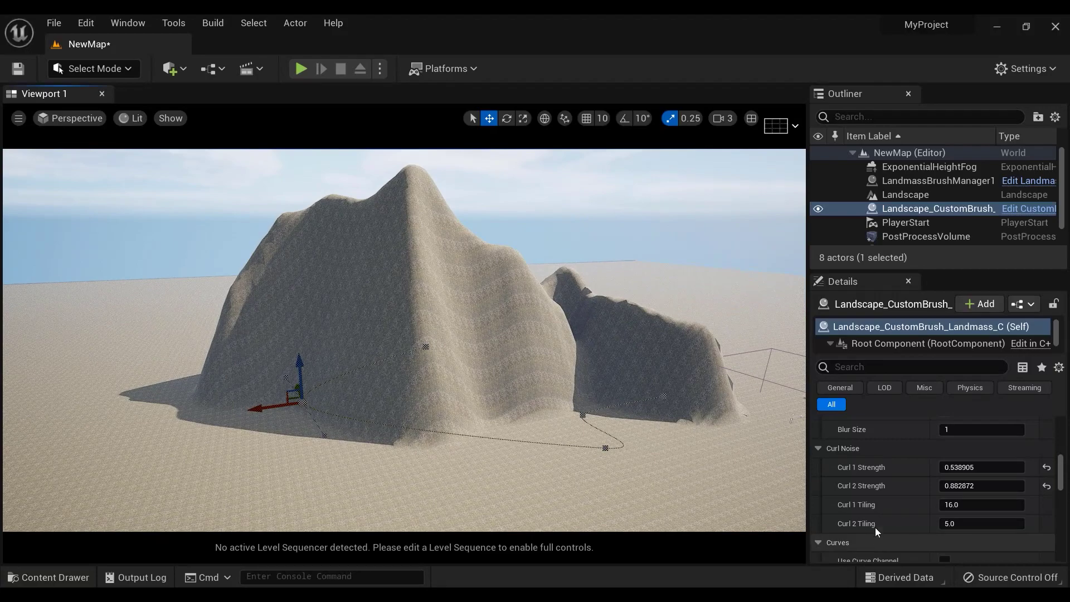
# Step: Set the brush's Curl 1 Tiling to about 19.58 and Curl 2 Tiling to about 5.50
pyautogui.moveTo(952, 505)
pyautogui.mouseDown()
pyautogui.moveTo(964, 504)
pyautogui.moveTo(956, 523)
pyautogui.mouseUp()
pyautogui.press('s')
pyautogui.moveTo(609, 420)
pyautogui.mouseDown(button='right')
pyautogui.moveTo(548, 398)
pyautogui.moveTo(509, 426)
pyautogui.moveTo(487, 412)
pyautogui.moveTo(515, 424)
pyautogui.moveTo(548, 403)
pyautogui.mouseUp(button='right')
pyautogui.press('d')
pyautogui.press('a')
pyautogui.press('w')
pyautogui.moveTo(412, 365); pyautogui.dragTo(421, 359, button='right')
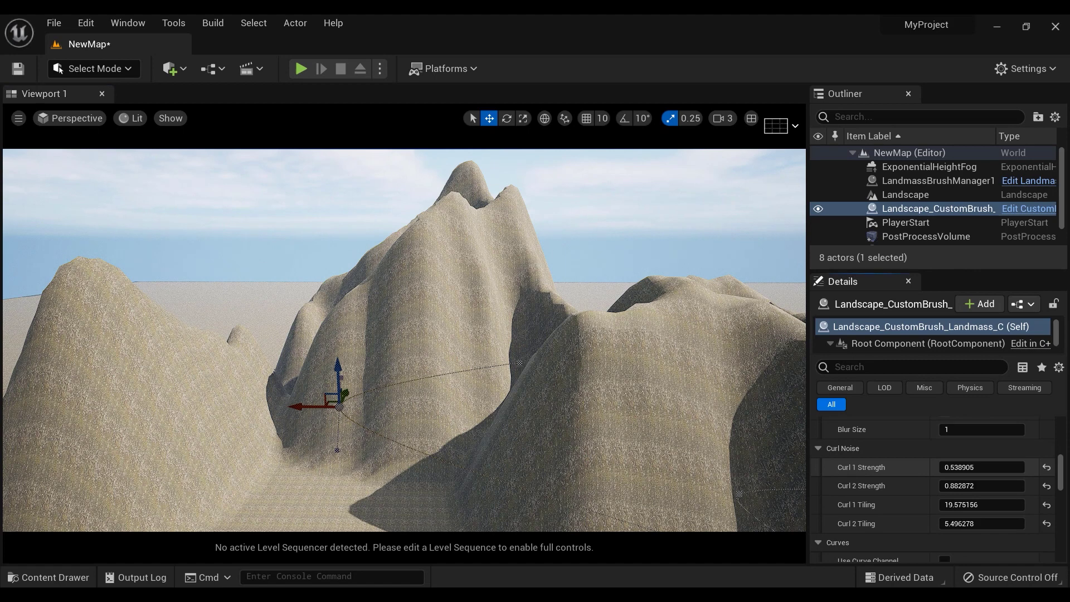
# Step: Lower the landmass brush's Falloff Angle to about 31.09 for gentler slopes
pyautogui.scroll(10, 887, 475)
pyautogui.scroll(-1, 891, 551)
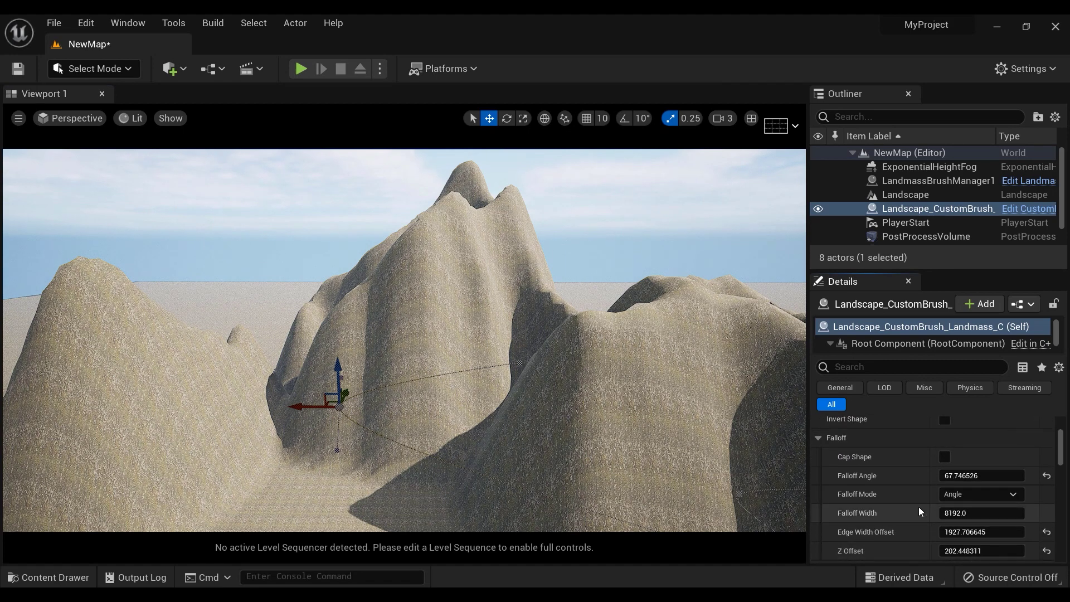
pyautogui.moveTo(969, 475); pyautogui.dragTo(867, 475)
pyautogui.moveTo(980, 476); pyautogui.dragTo(997, 475)
pyautogui.press('s')
pyautogui.moveTo(404, 340); pyautogui.dragTo(426, 347, button='right')
pyautogui.scroll(-1, 901, 447)
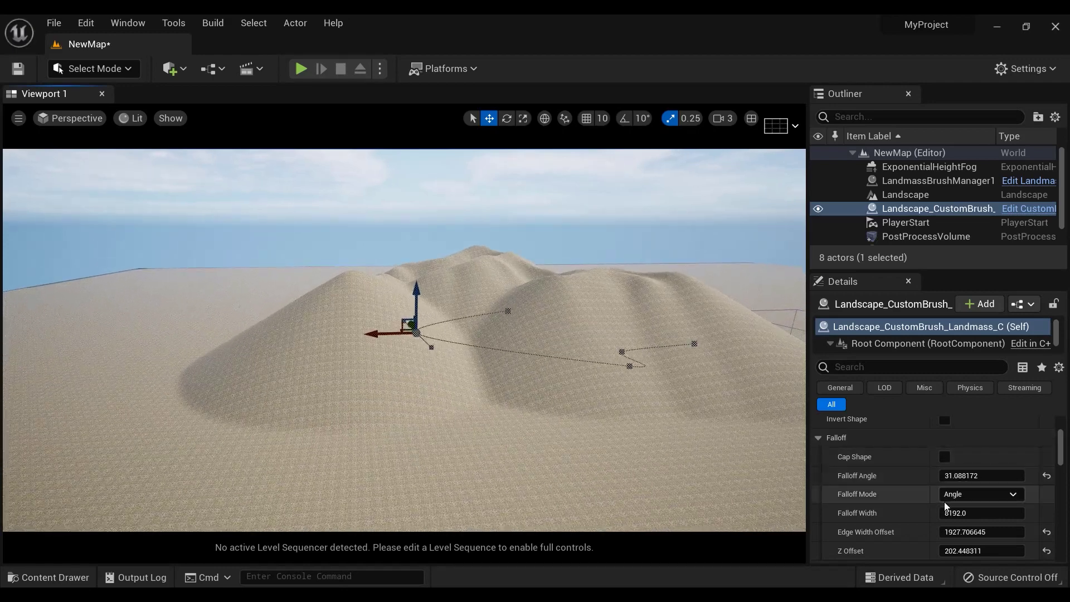
# Step: Raise the brush's Curl 1 Strength to about 2.19 and Curl 2 Strength to about 5.28 to spread the hills
pyautogui.scroll(-6, 919, 504)
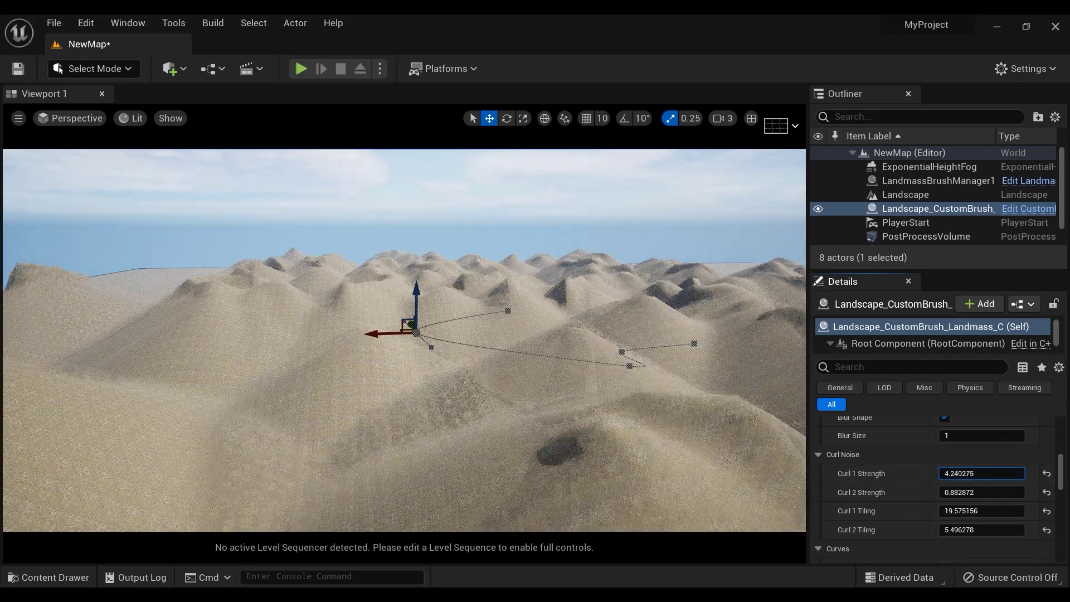
pyautogui.moveTo(980, 473); pyautogui.dragTo(947, 473)
pyautogui.moveTo(648, 430)
pyautogui.mouseDown(button='right')
pyautogui.moveTo(696, 432)
pyautogui.moveTo(649, 430)
pyautogui.moveTo(669, 427)
pyautogui.mouseUp(button='right')
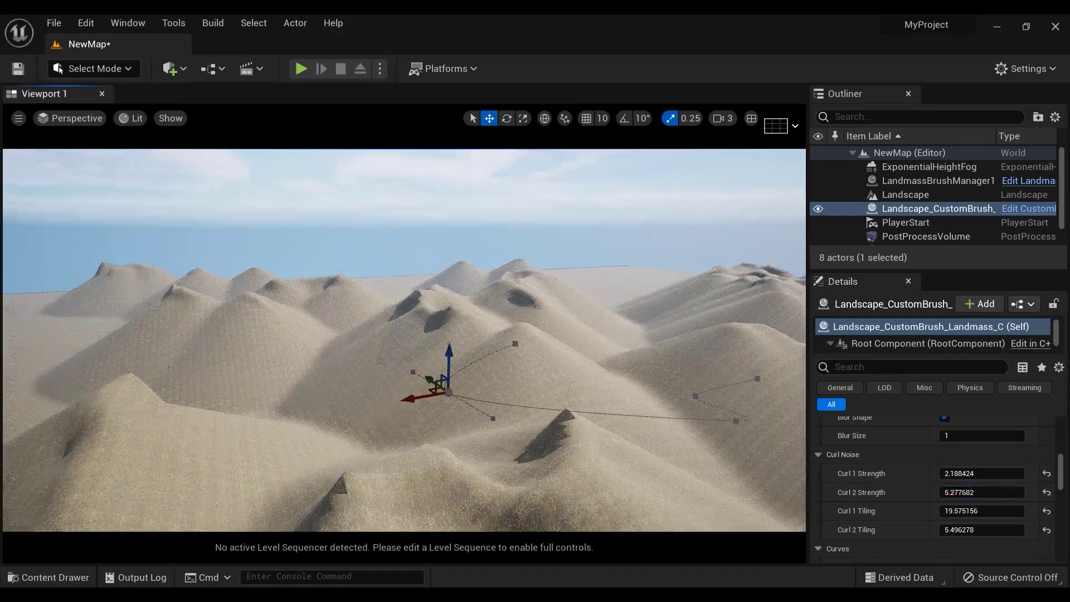
pyautogui.moveTo(649, 430); pyautogui.dragTo(602, 425, button='right')
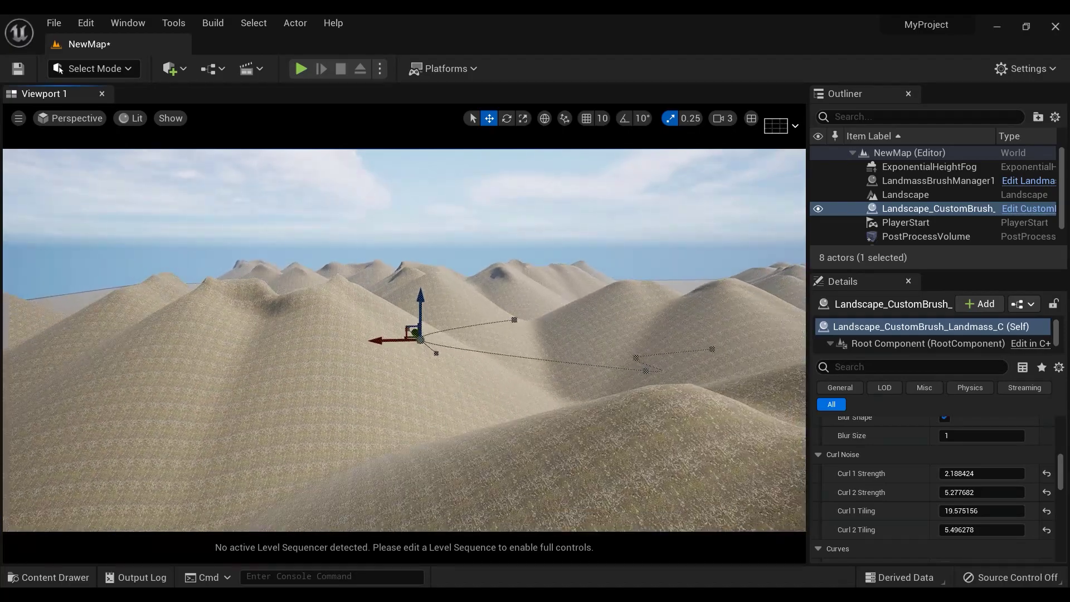
pyautogui.moveTo(635, 504); pyautogui.dragTo(666, 504)
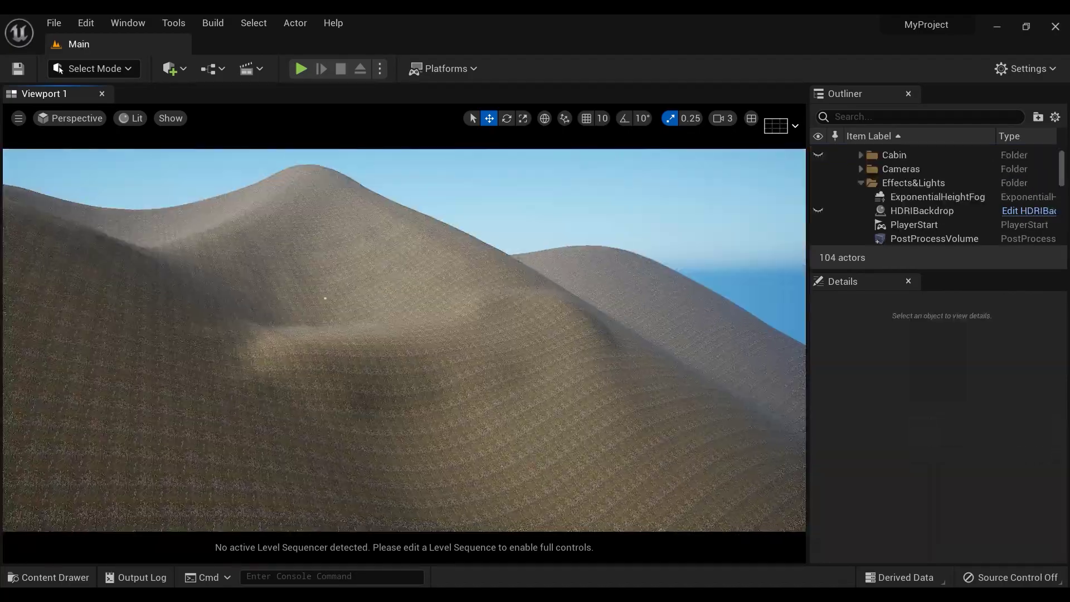
# Step: In the Main level, examine the terrain and preview CineCameraActor's view, collapsing the Cameras and Effects&Lights folders
pyautogui.moveTo(404, 339); pyautogui.dragTo(340, 342, button='right')
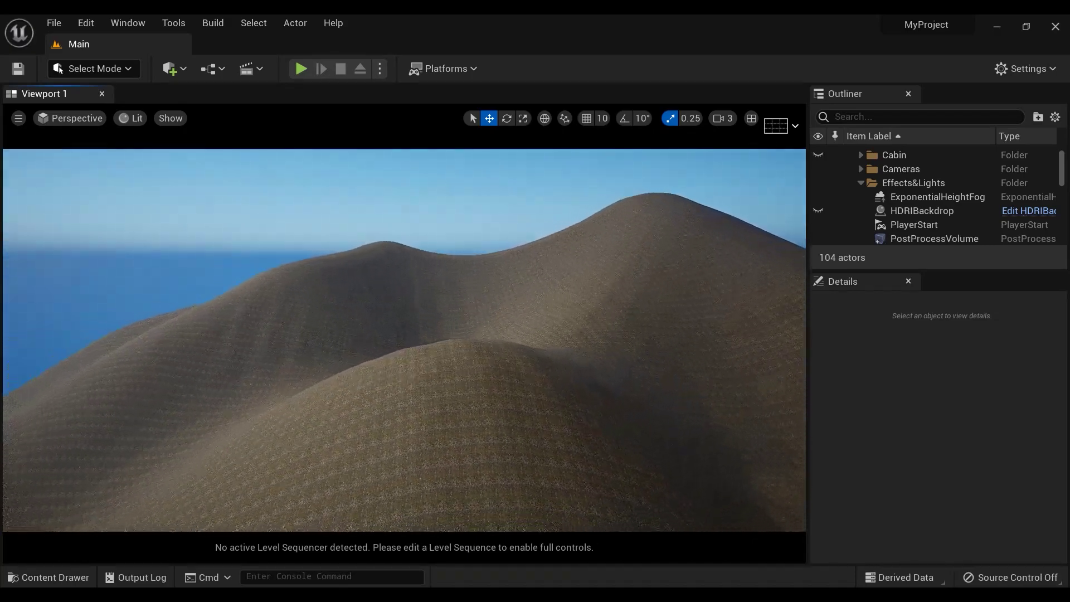
pyautogui.moveTo(374, 342); pyautogui.dragTo(304, 314)
pyautogui.moveTo(432, 162)
pyautogui.mouseDown(button='right')
pyautogui.moveTo(446, 150)
pyautogui.moveTo(432, 162)
pyautogui.mouseUp(button='right')
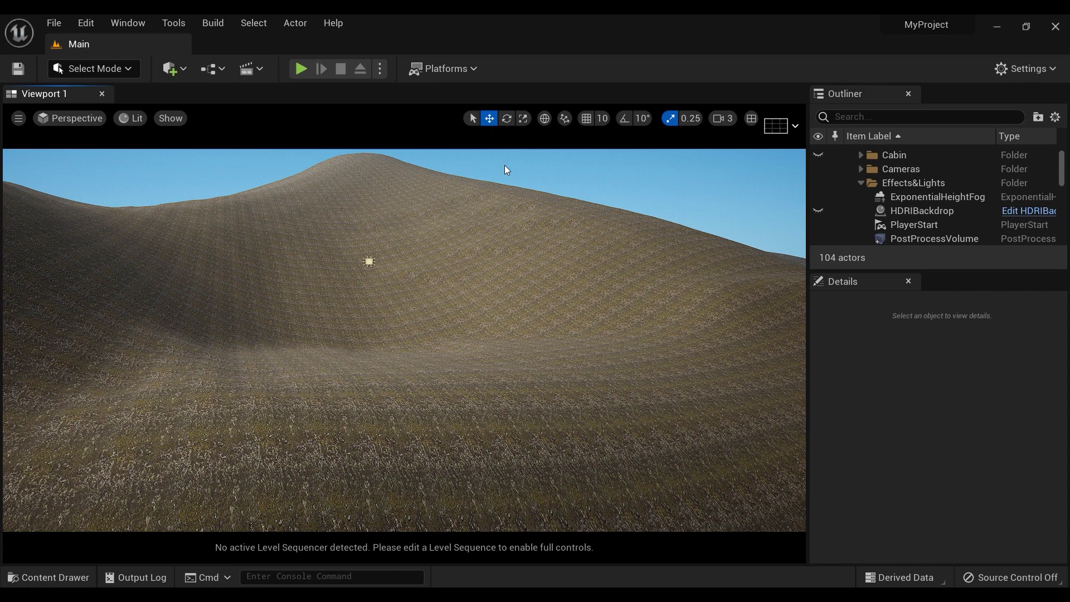
pyautogui.click(859, 170)
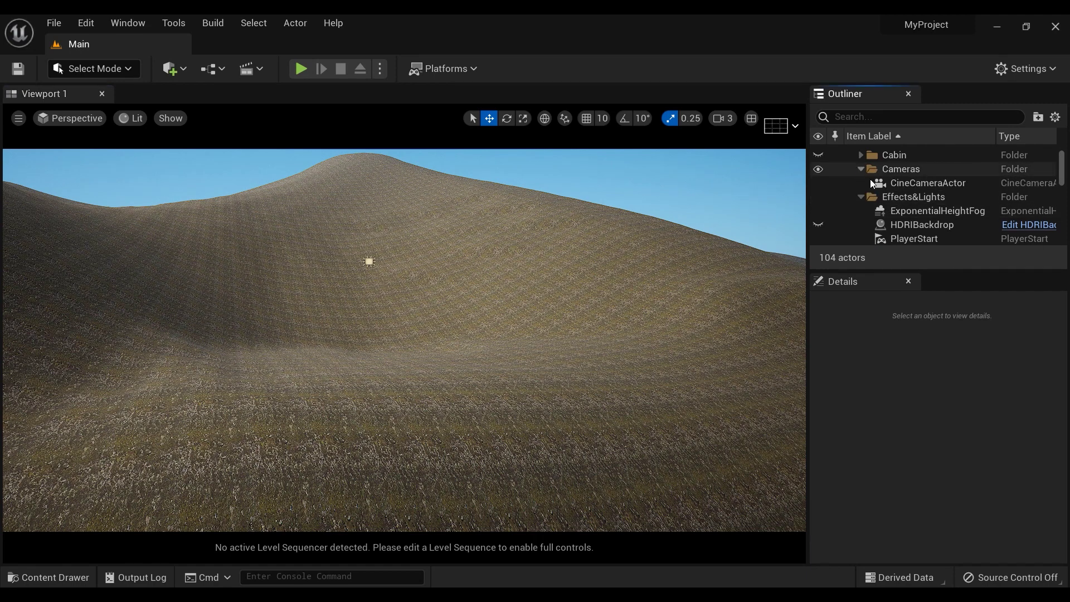
pyautogui.click(915, 183)
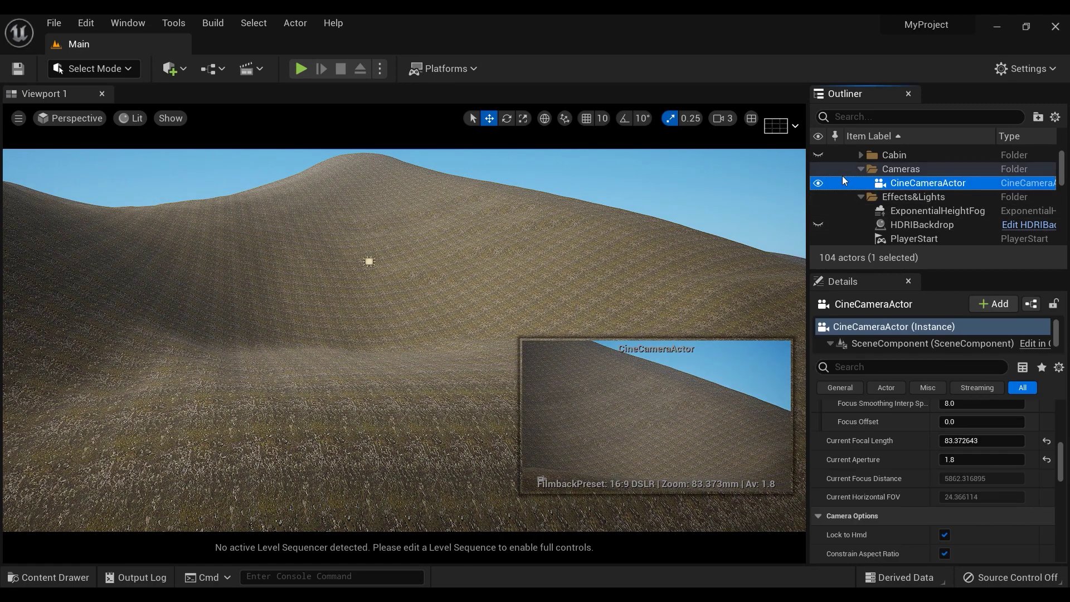
pyautogui.press('Escape')
pyautogui.moveTo(562, 251); pyautogui.dragTo(535, 258, button='right')
pyautogui.press('w')
pyautogui.press('s')
pyautogui.moveTo(409, 278); pyautogui.dragTo(409, 277, button='right')
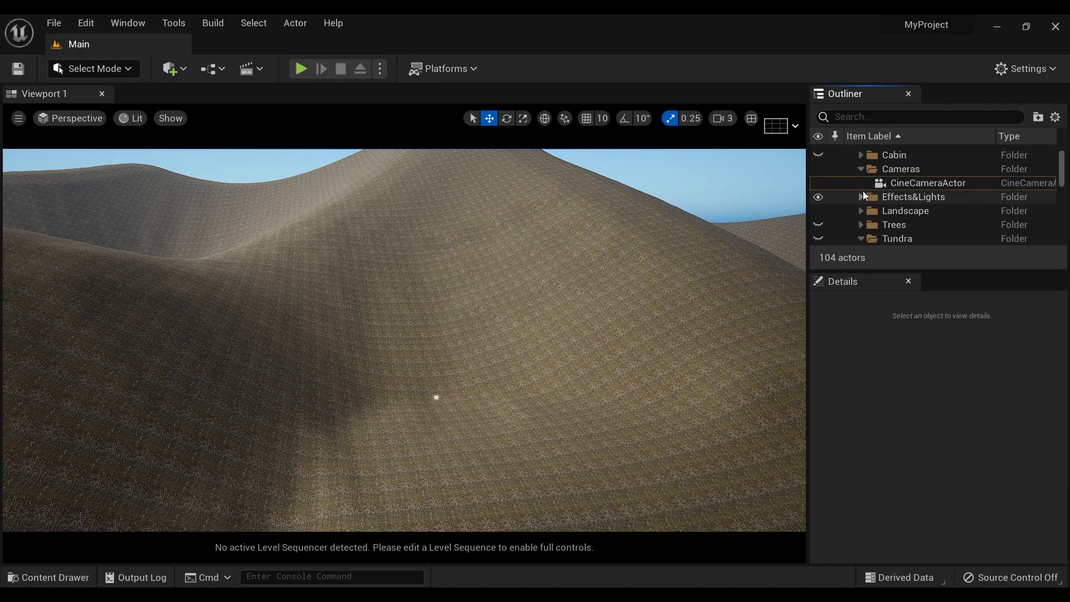
pyautogui.click(861, 169)
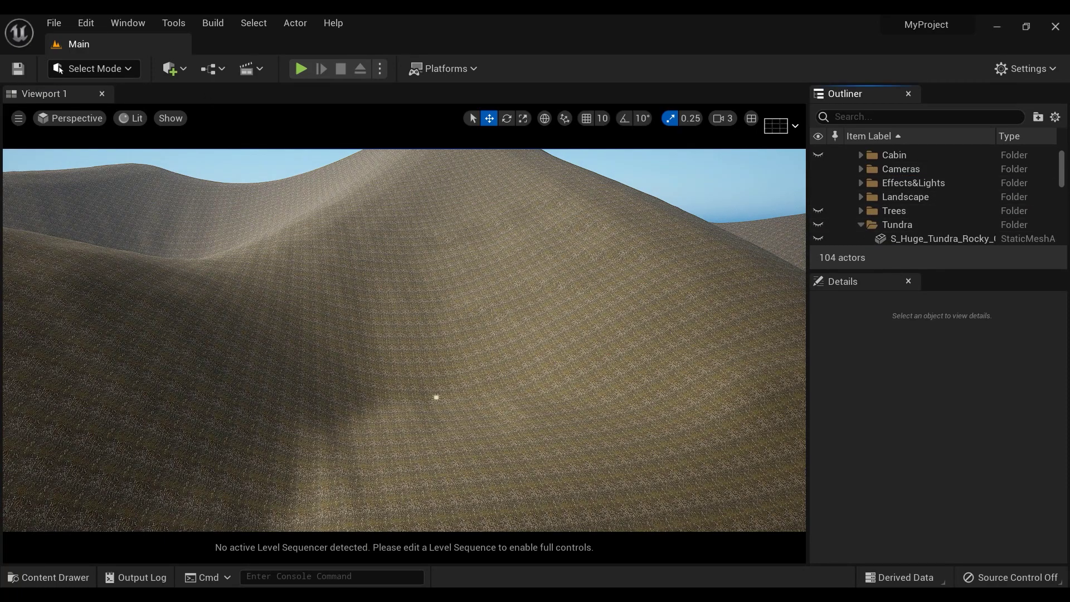
# Step: Browse the Tundra environment collection in Bridge for rock, ground and plant assets, then return to the level
pyautogui.click(544, 550)
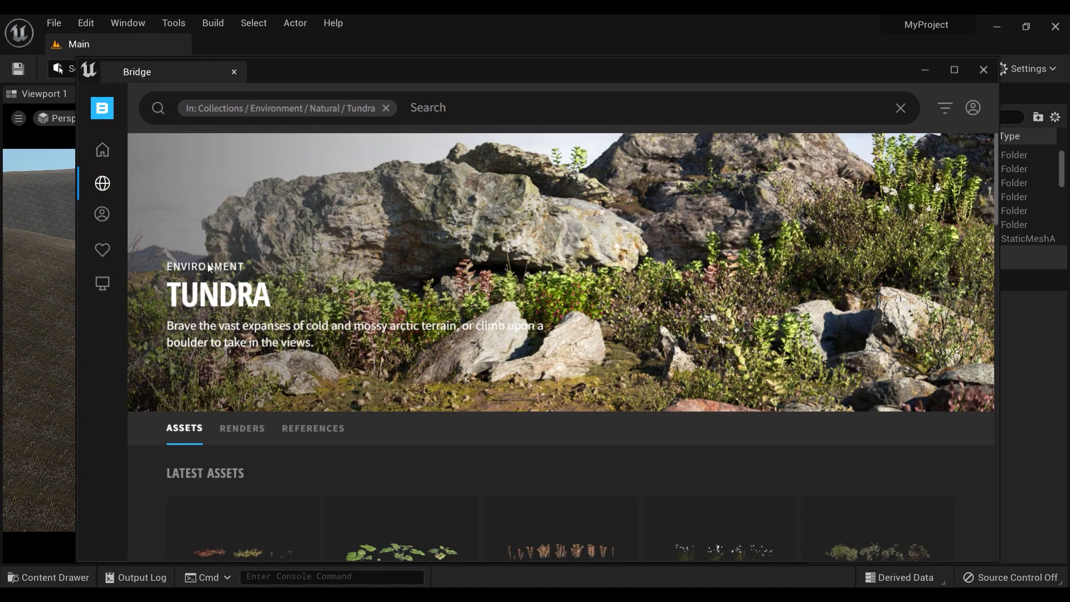
pyautogui.scroll(-10, 610, 342)
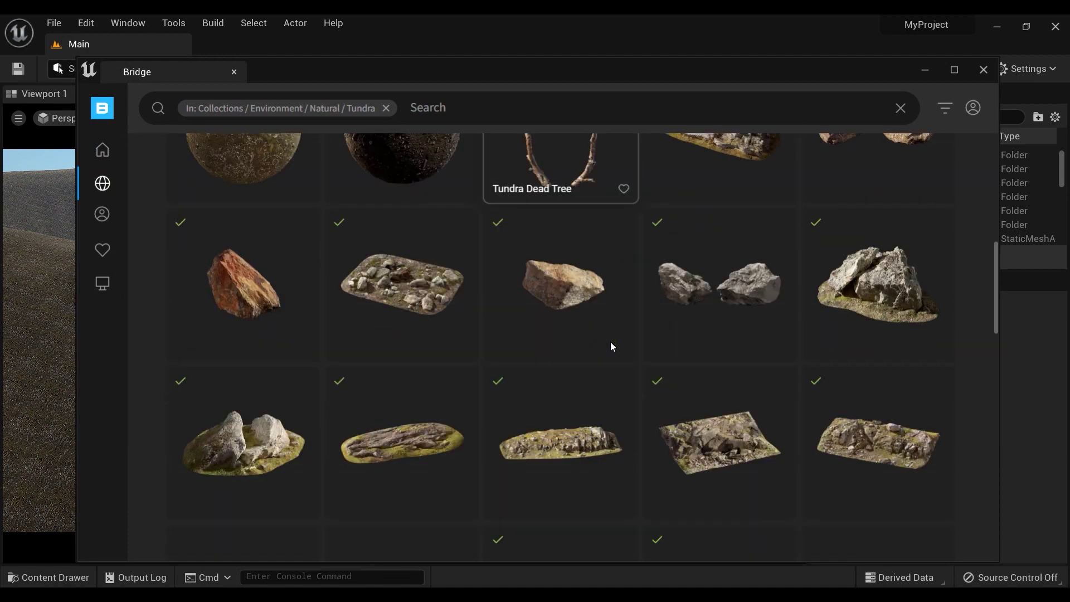
pyautogui.scroll(7, 428, 303)
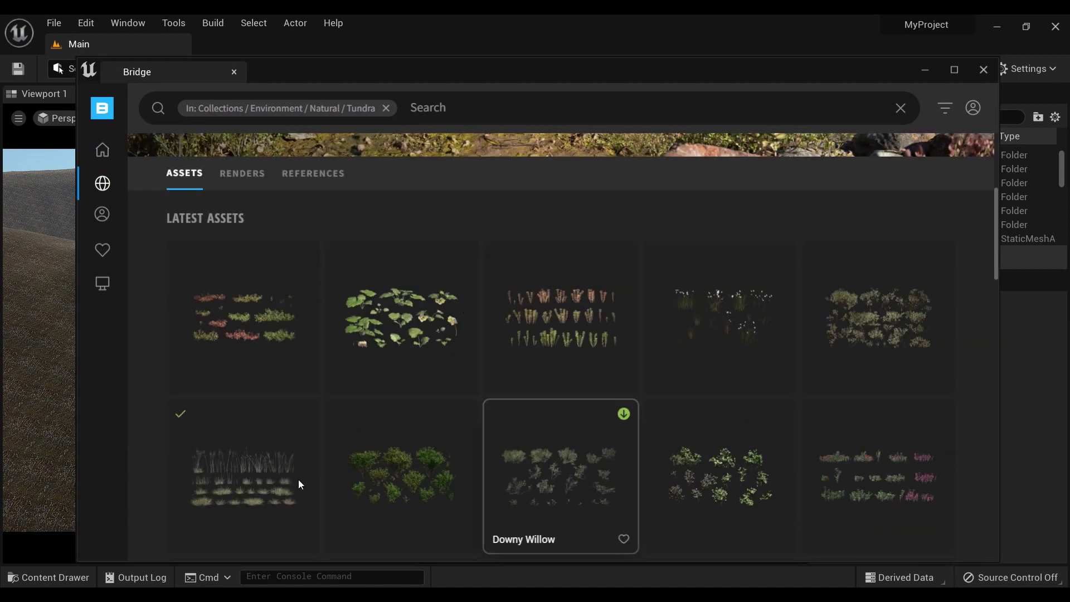
pyautogui.scroll(-4, 202, 473)
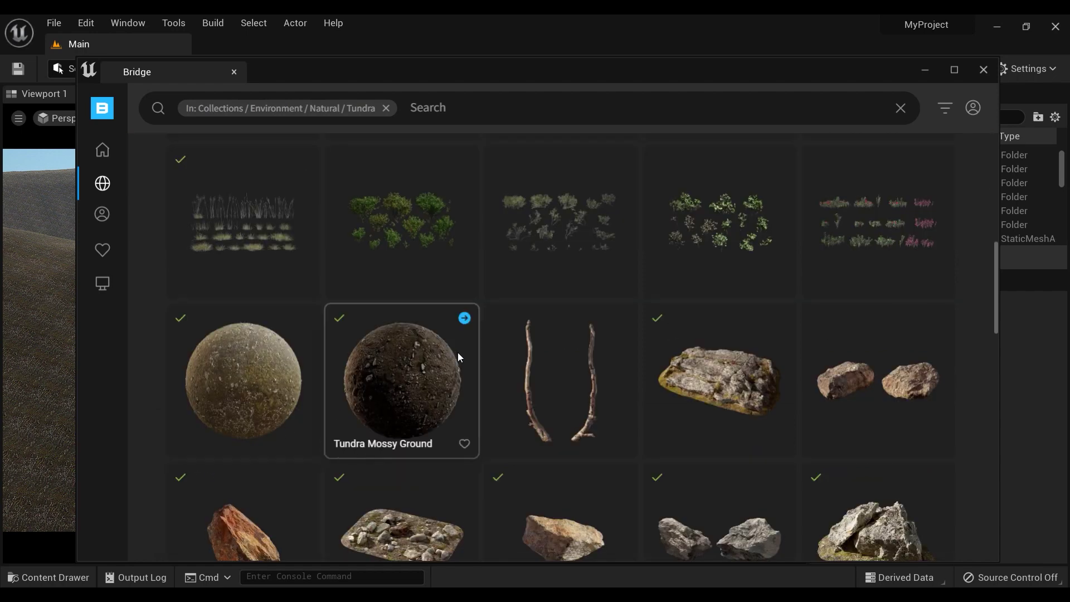
pyautogui.scroll(-4, 422, 364)
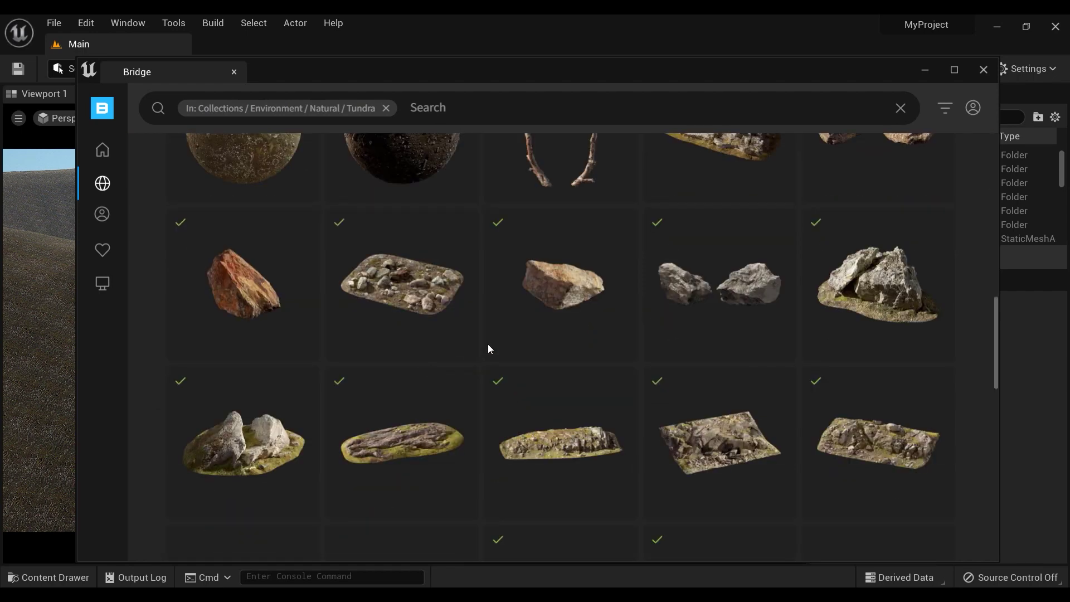
pyautogui.scroll(-4, 878, 286)
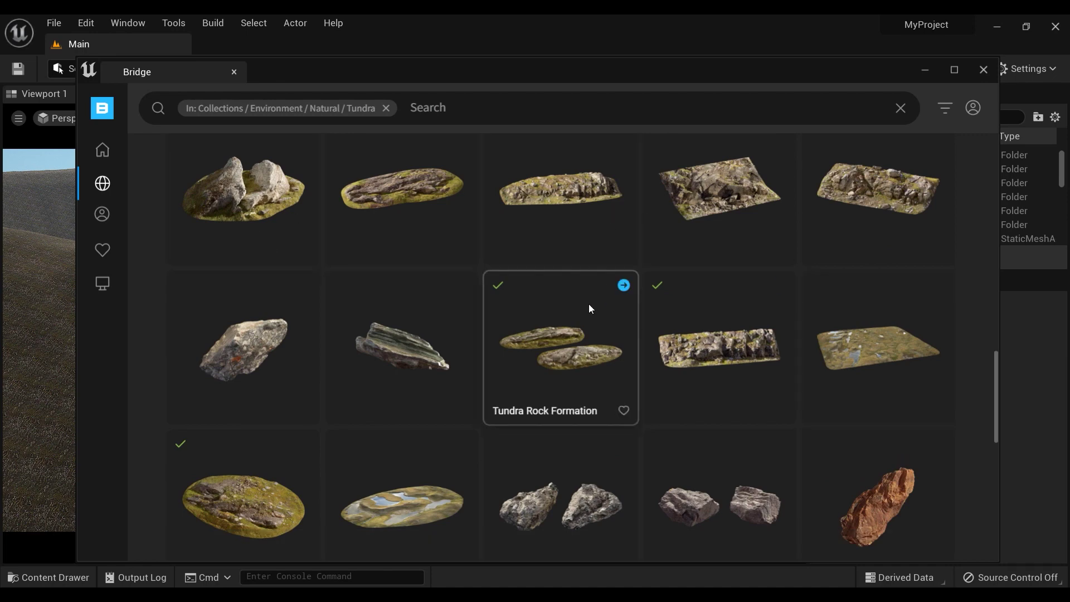
pyautogui.scroll(-4, 589, 303)
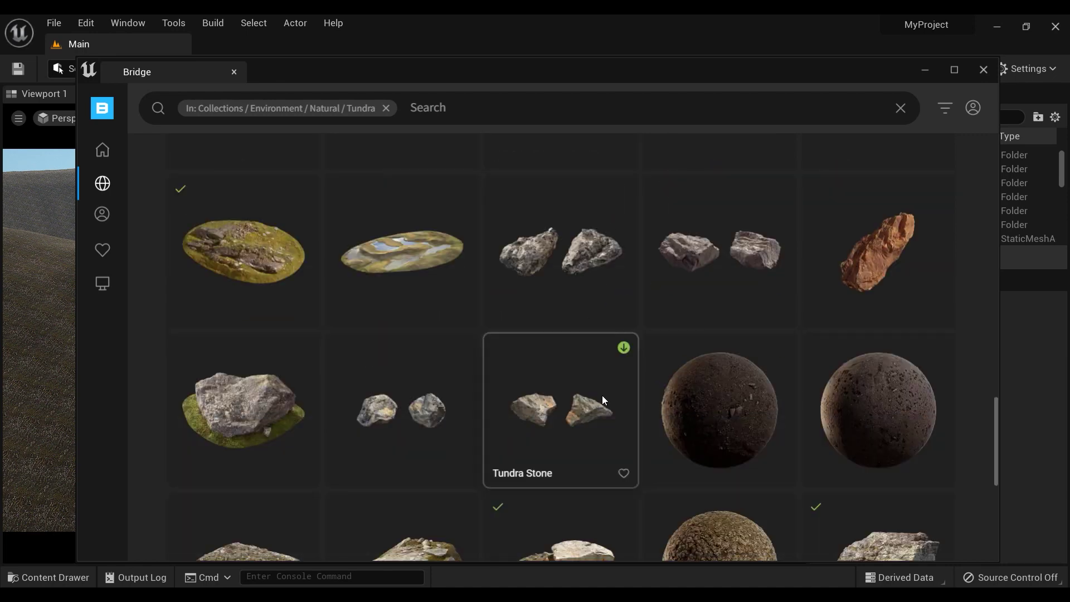
pyautogui.scroll(-4, 440, 412)
pyautogui.scroll(-4, 413, 325)
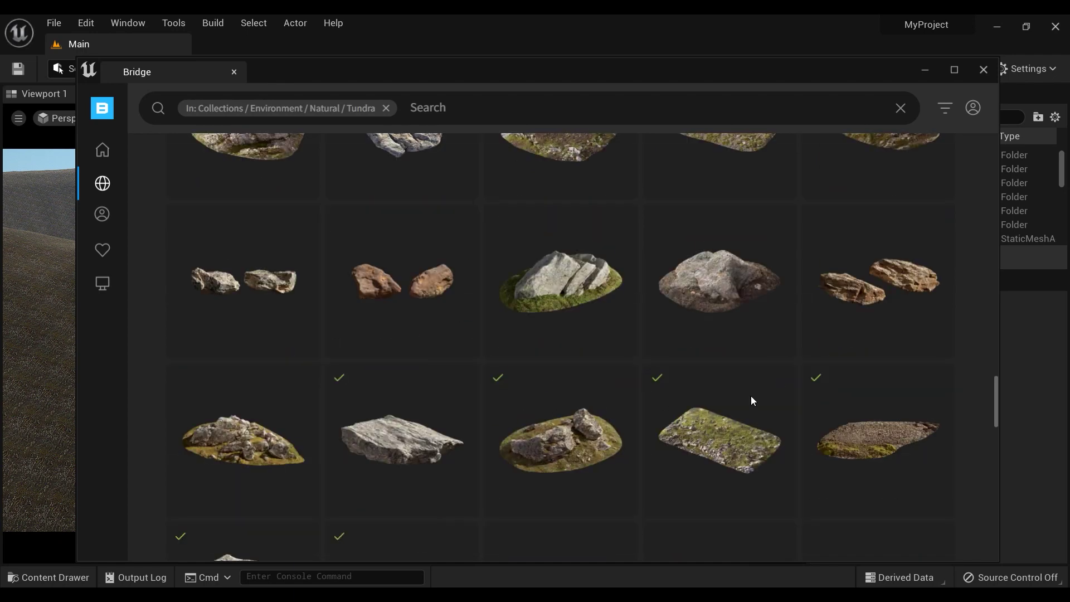
pyautogui.scroll(-4, 756, 407)
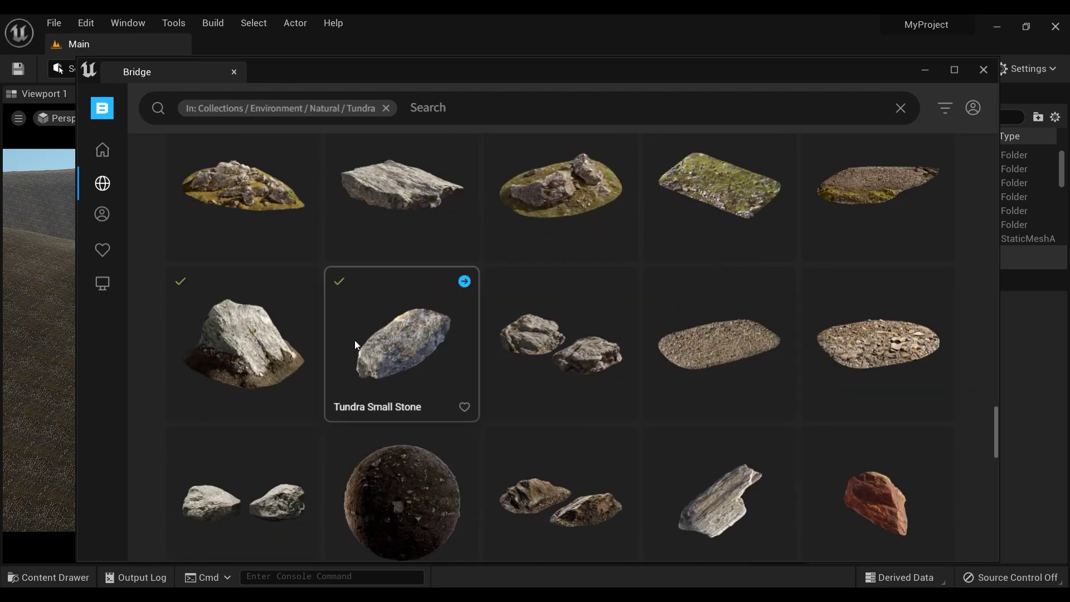
pyautogui.scroll(-4, 355, 344)
pyautogui.scroll(-4, 765, 235)
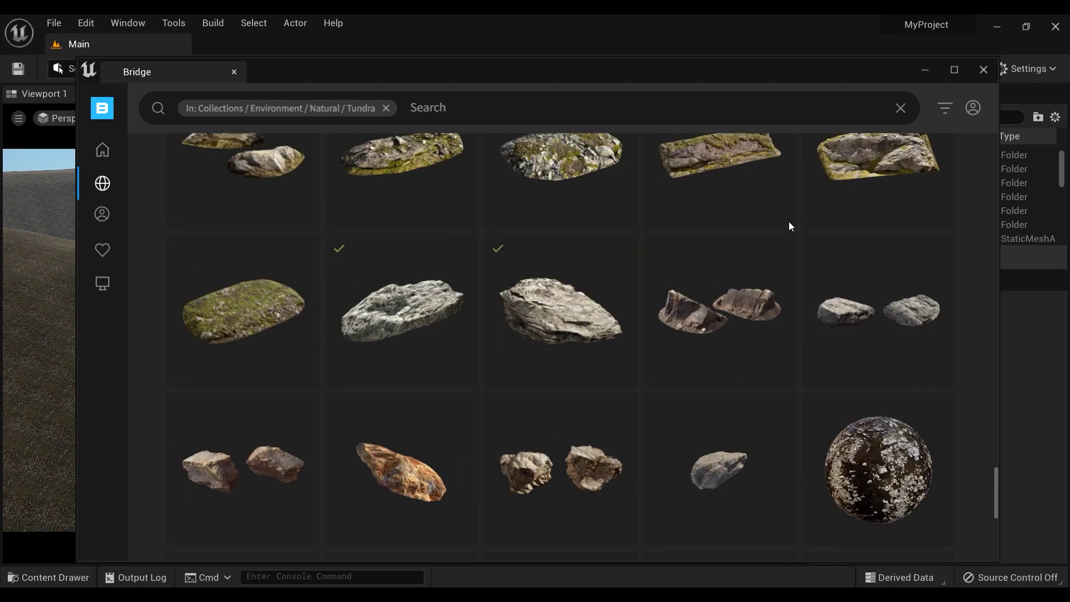
pyautogui.click(925, 69)
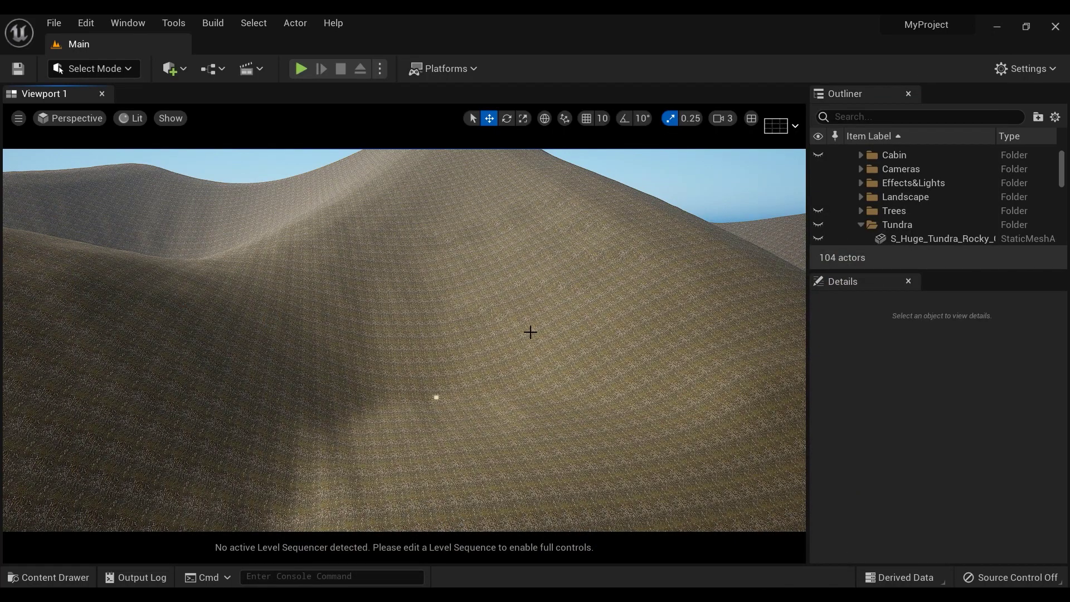
# Step: Show the hidden Tundra folder so its rock meshes appear on the landscape
pyautogui.moveTo(639, 284)
pyautogui.mouseDown(button='right')
pyautogui.moveTo(619, 291)
pyautogui.moveTo(607, 262)
pyautogui.moveTo(590, 301)
pyautogui.moveTo(638, 284)
pyautogui.mouseUp(button='right')
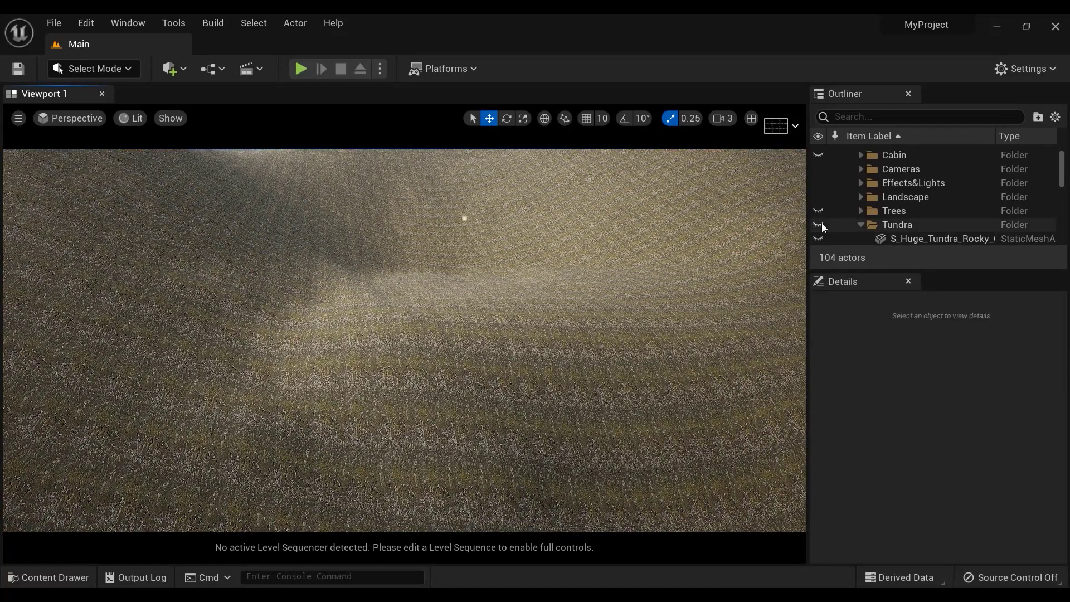
pyautogui.click(818, 224)
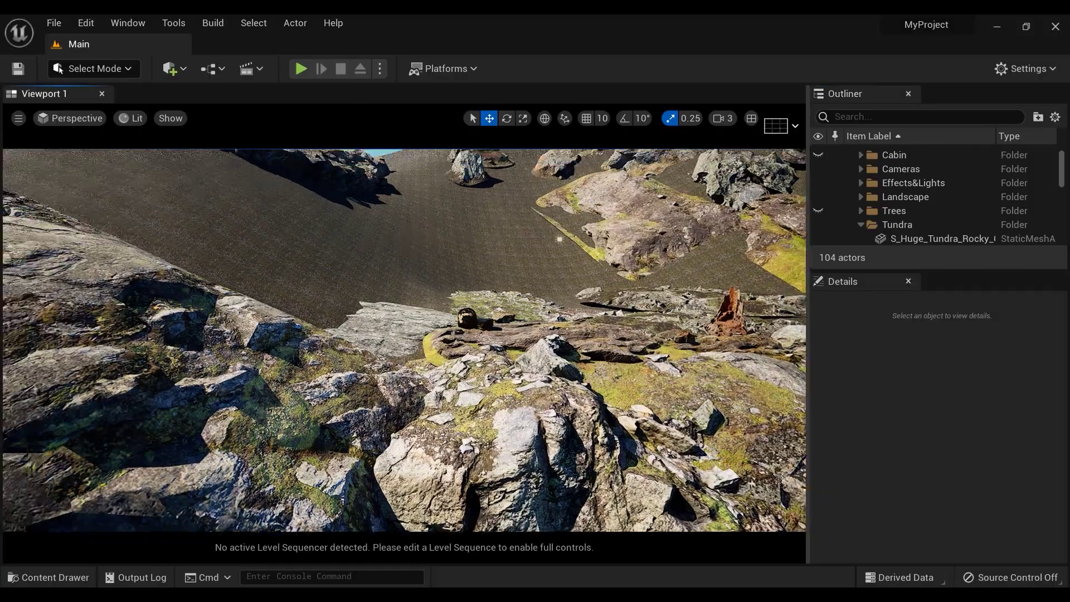
pyautogui.moveTo(559, 239); pyautogui.dragTo(640, 220, button='right')
pyautogui.moveTo(404, 340)
pyautogui.mouseDown(button='right')
pyautogui.moveTo(403, 351)
pyautogui.moveTo(387, 335)
pyautogui.moveTo(403, 334)
pyautogui.moveTo(361, 335)
pyautogui.moveTo(397, 339)
pyautogui.moveTo(376, 329)
pyautogui.moveTo(266, 327)
pyautogui.moveTo(404, 340)
pyautogui.mouseUp(button='right')
# Step: Pilot CineCameraActor to check how the Tundra rocks are framed, then stop piloting it
pyautogui.click(861, 170)
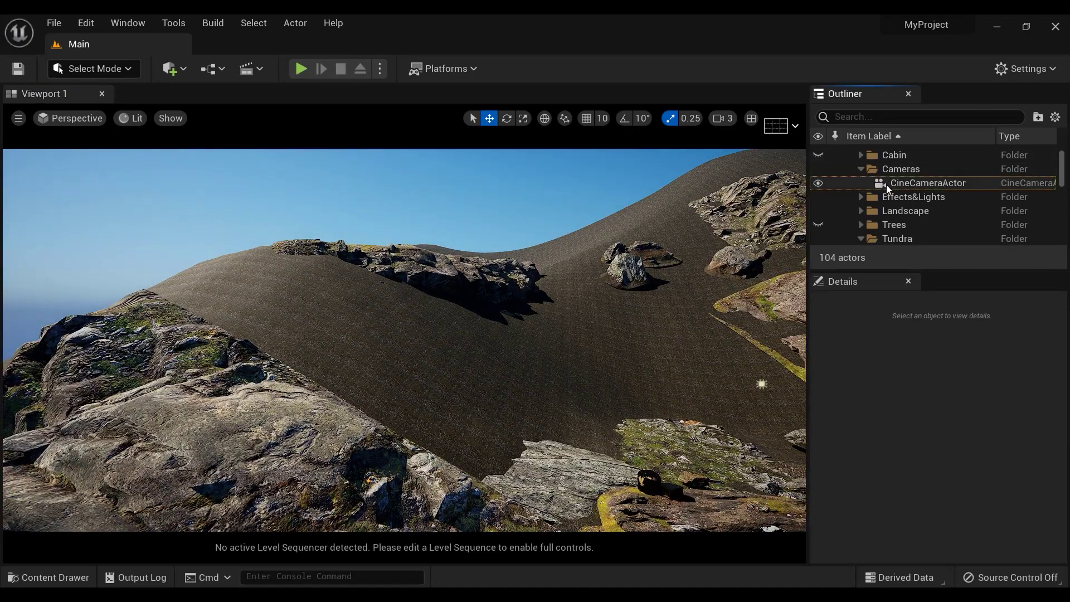
pyautogui.click(886, 184)
pyautogui.click(94, 118)
pyautogui.click(108, 277)
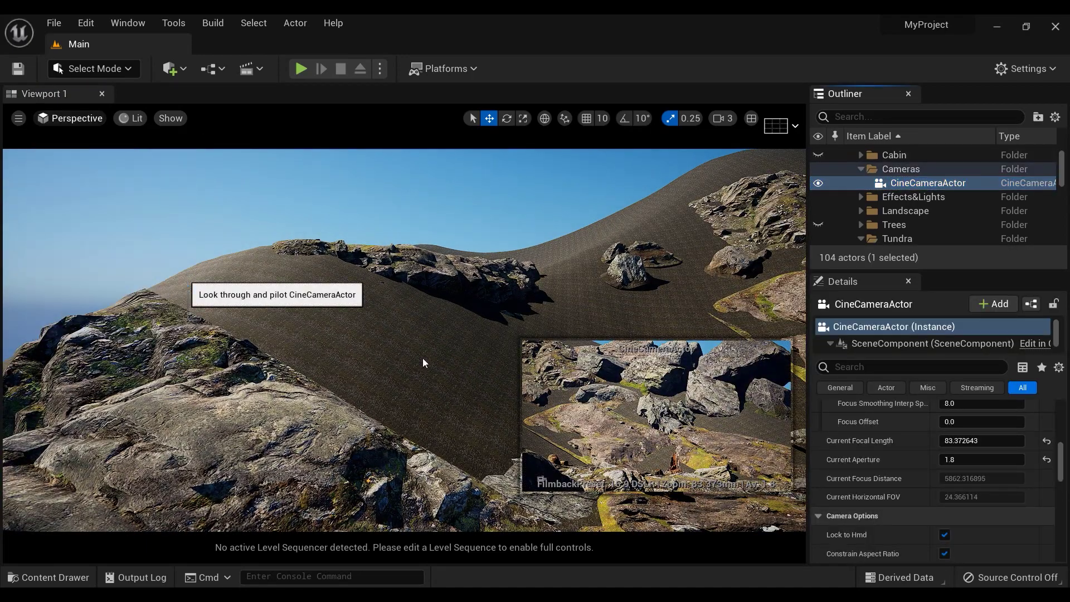
pyautogui.moveTo(580, 357); pyautogui.dragTo(557, 349, button='right')
pyautogui.press('d')
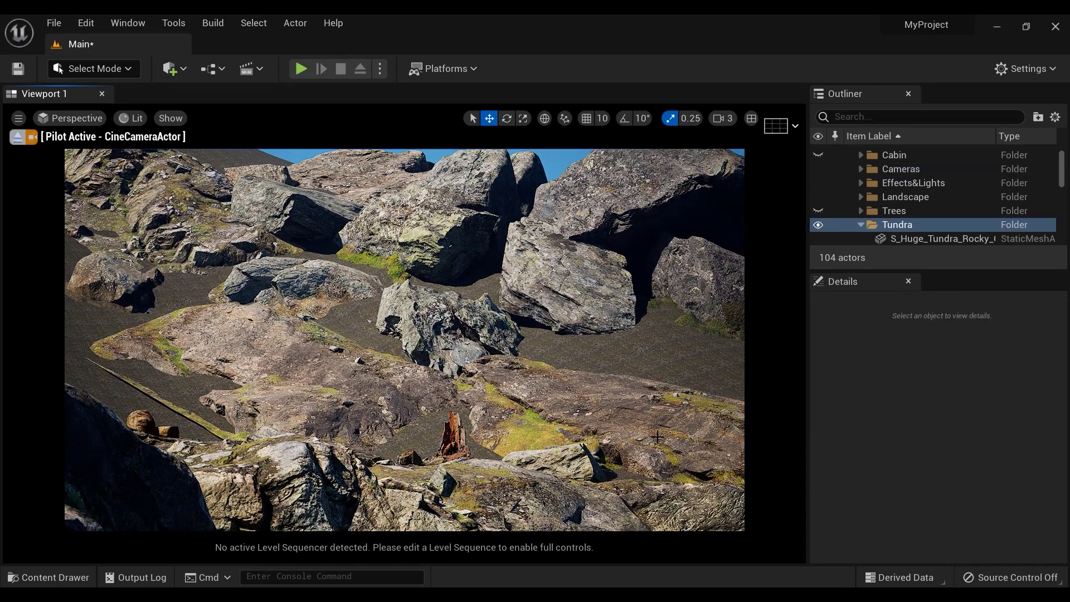
pyautogui.moveTo(657, 437); pyautogui.dragTo(658, 437, button='right')
pyautogui.press('a')
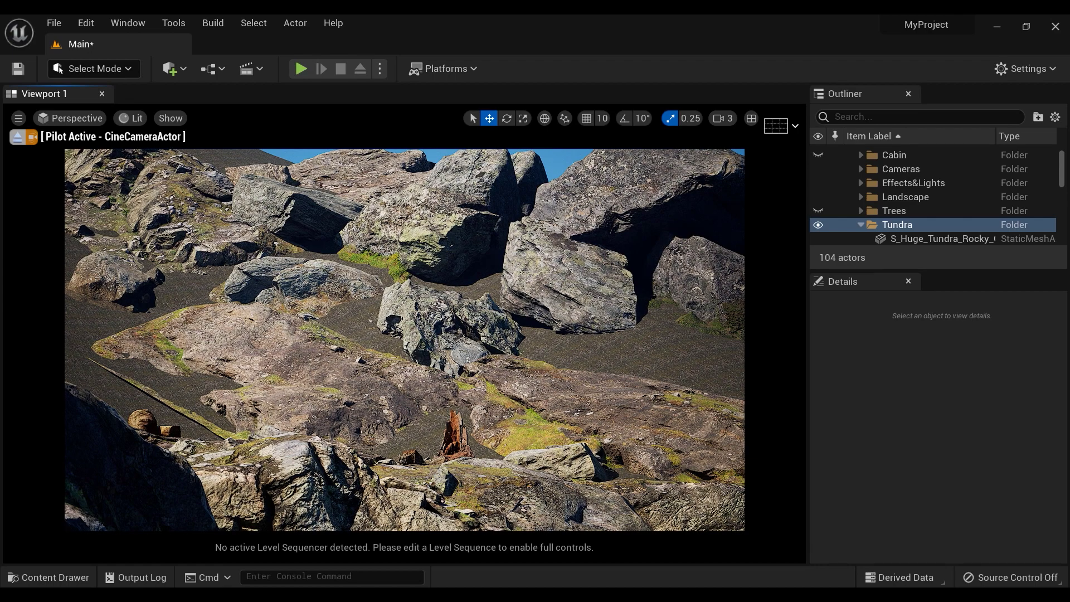
pyautogui.click(17, 137)
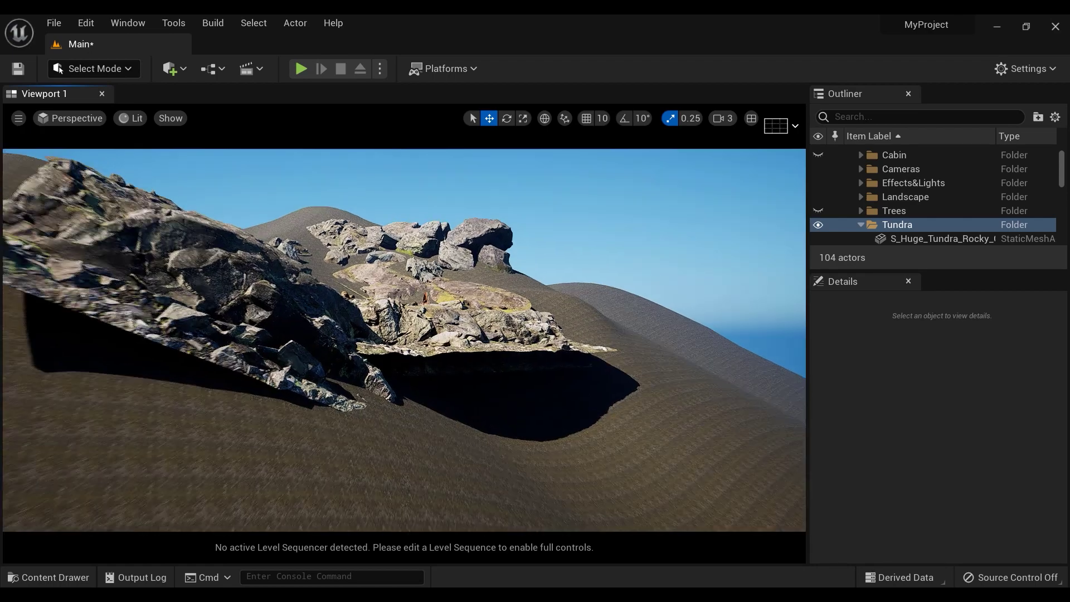
# Step: Inspect the placed rocks up close and switch the editor to Foliage mode
pyautogui.click(365, 313)
pyautogui.press('w')
pyautogui.moveTo(325, 327); pyautogui.dragTo(324, 356, button='right')
pyautogui.press('Escape')
pyautogui.press('d')
pyautogui.click(127, 71)
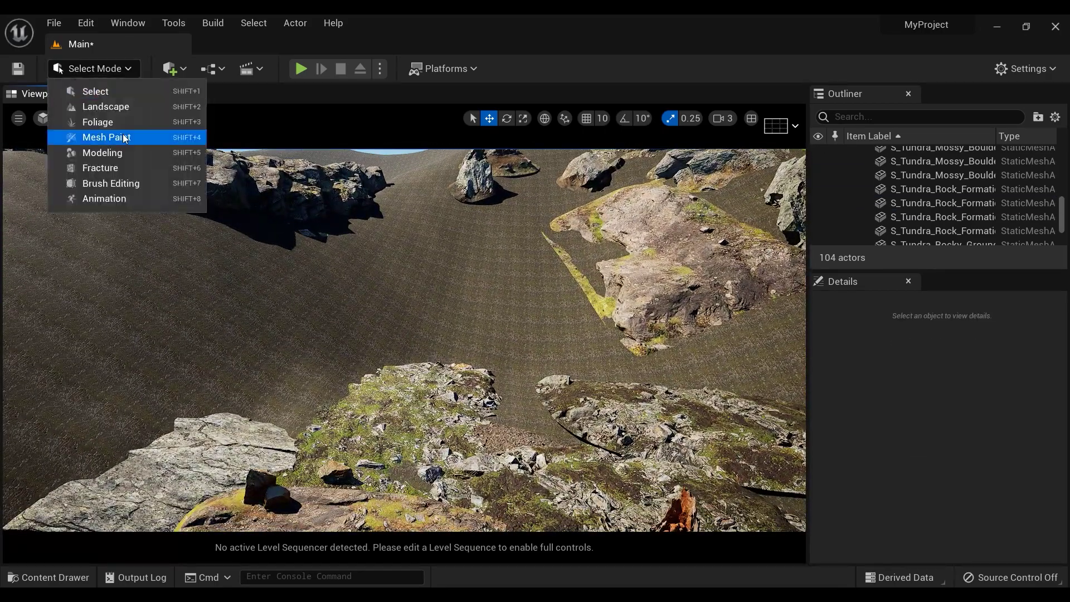
pyautogui.click(114, 121)
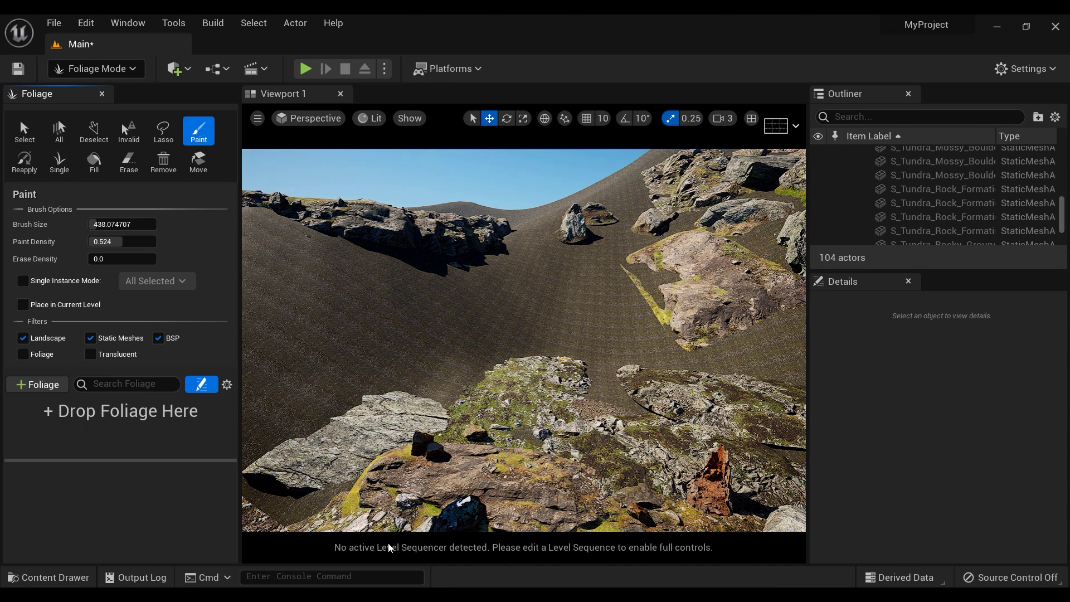
# Step: Add all static meshes of the Megascans Tundra_Grass_wk2oaeyqx plant folder to the foliage palette
pyautogui.hotkey('ctrl', 'space')
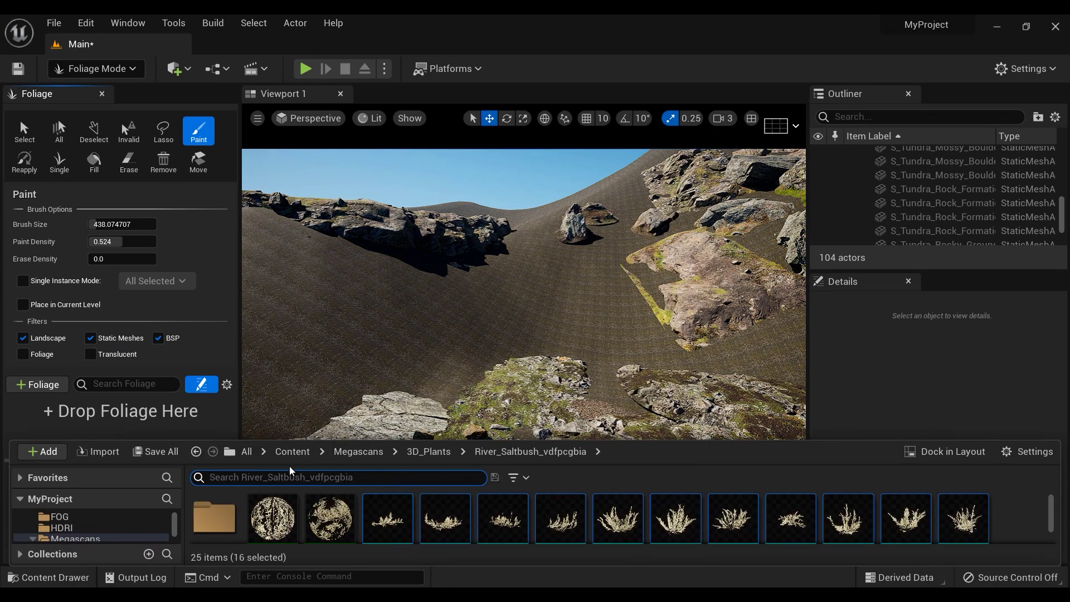
pyautogui.click(359, 452)
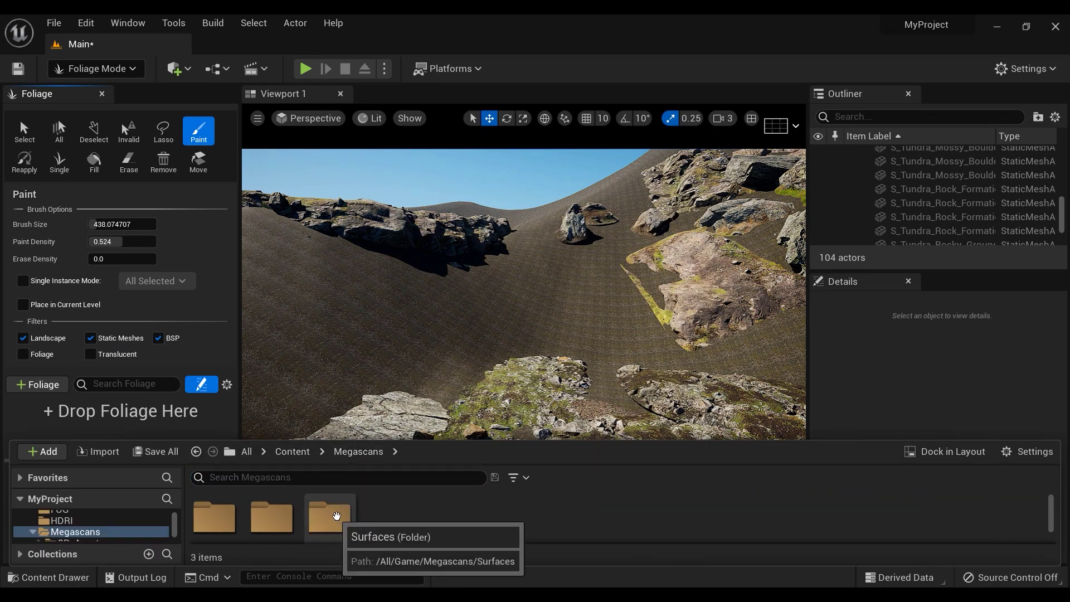
pyautogui.click(220, 515)
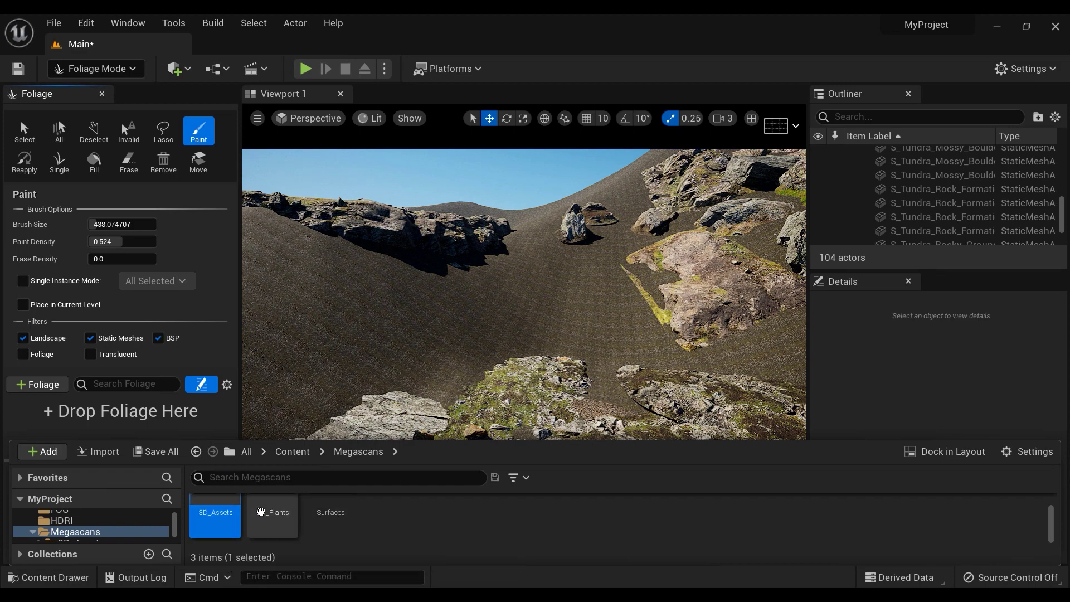
pyautogui.doubleClick(273, 521)
pyautogui.doubleClick(274, 519)
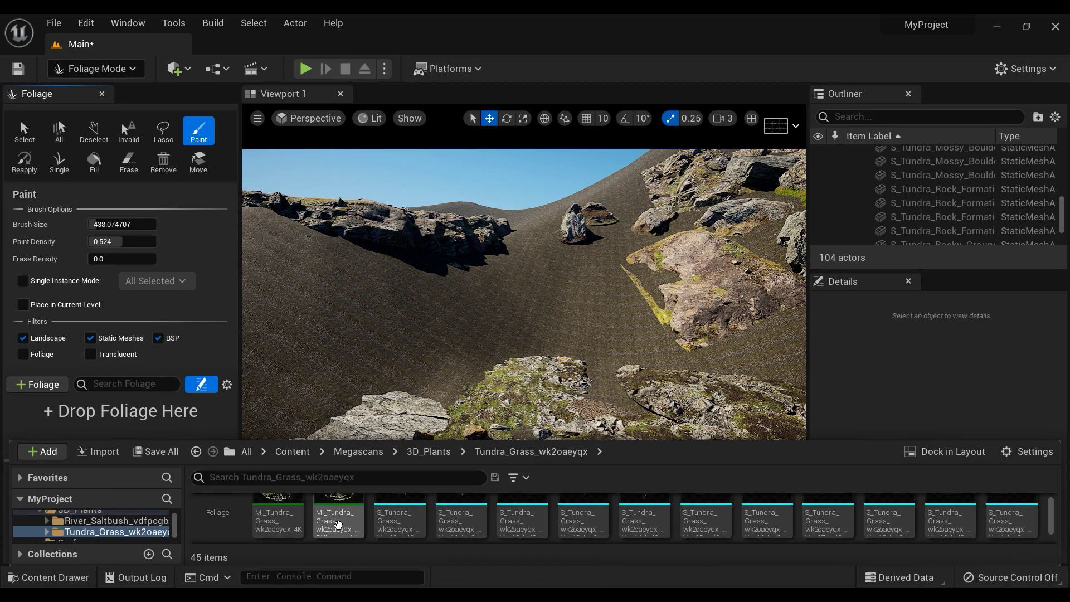
pyautogui.click(400, 515)
pyautogui.scroll(-1, 438, 509)
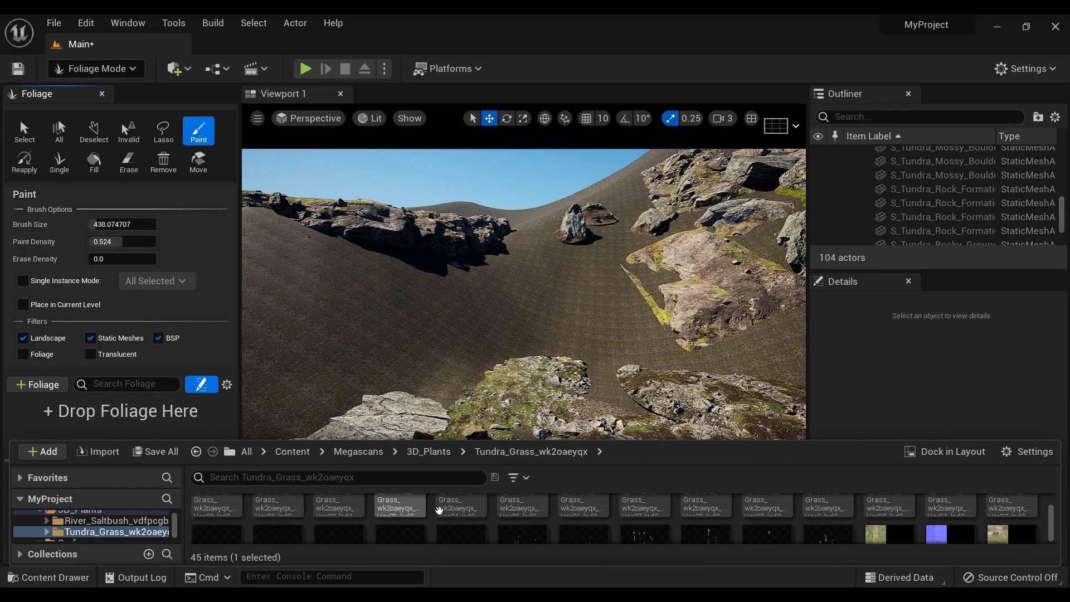
pyautogui.scroll(-1, 438, 509)
pyautogui.keyDown('shift'); pyautogui.click(791, 521); pyautogui.keyUp('shift')
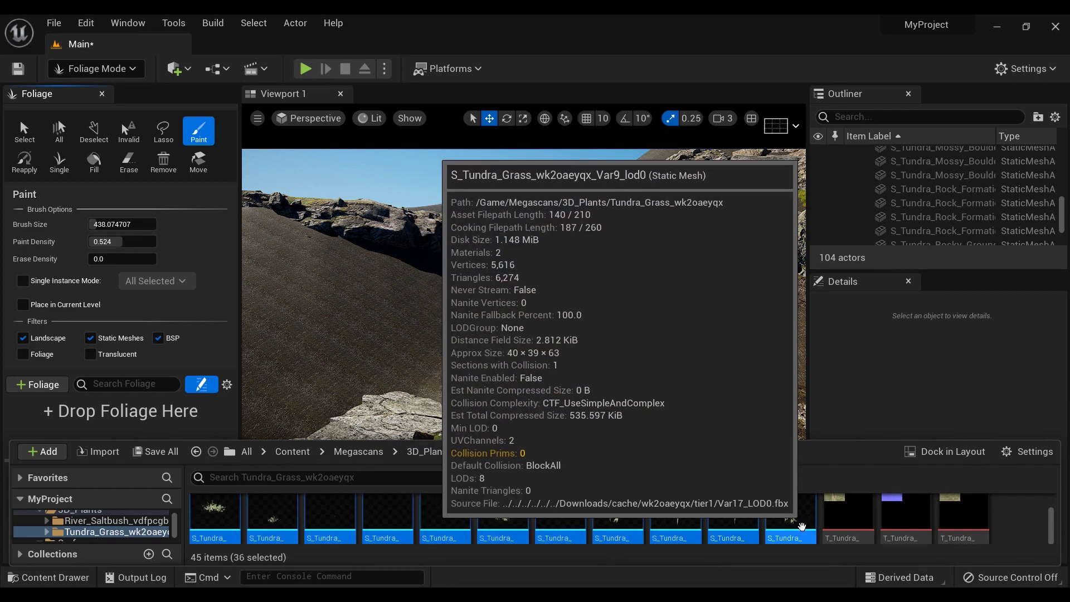
pyautogui.moveTo(733, 515); pyautogui.dragTo(111, 434)
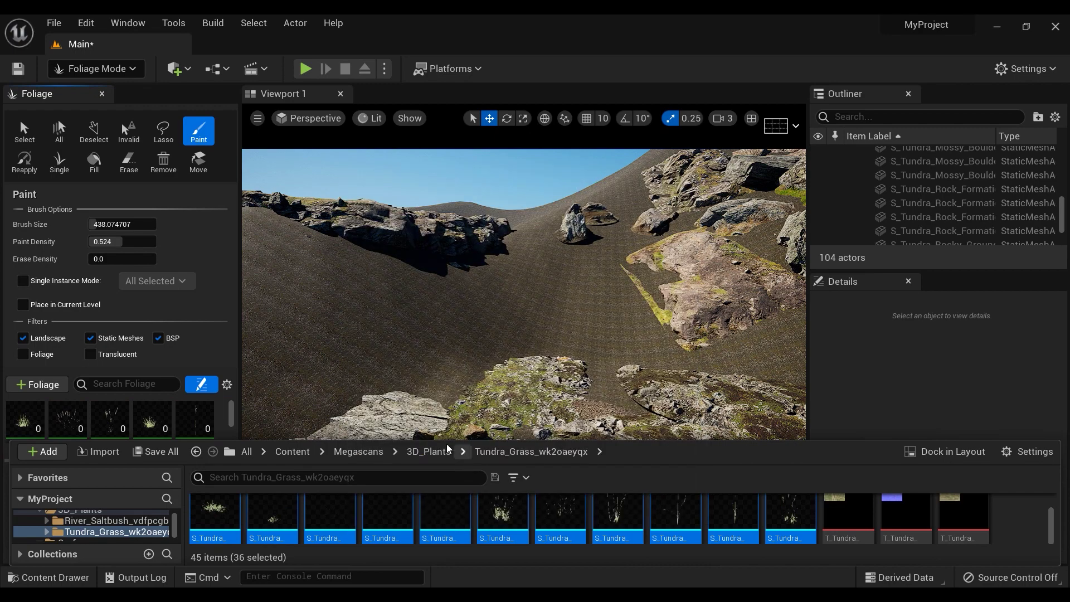
# Step: Add all static meshes of the River_Saltbush_vdfpcgbia plant folder to the foliage palette as well
pyautogui.click(446, 450)
pyautogui.doubleClick(214, 513)
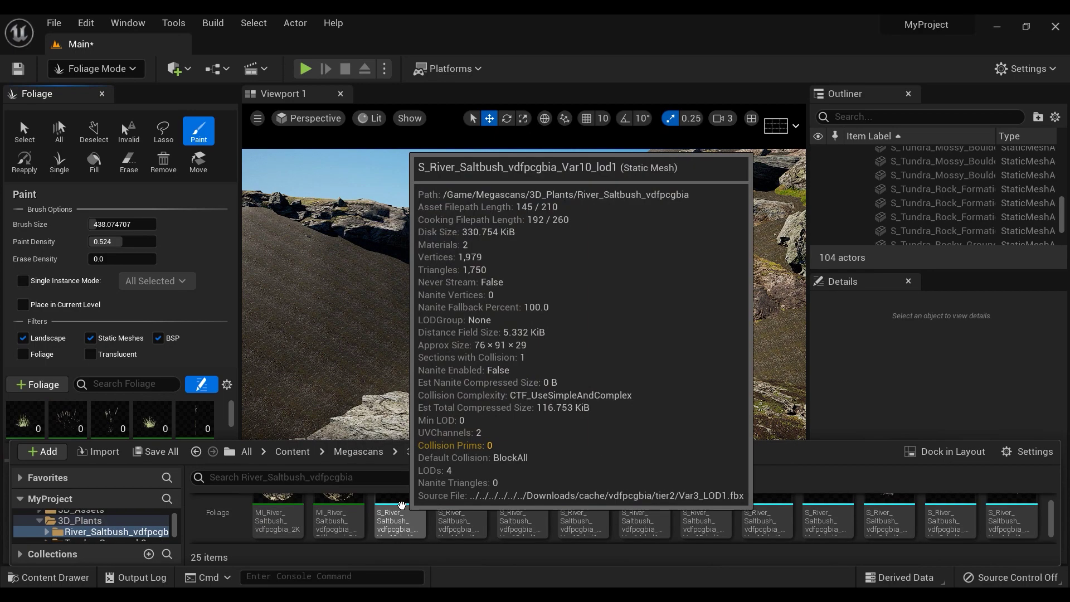
pyautogui.click(401, 509)
pyautogui.scroll(-2, 493, 530)
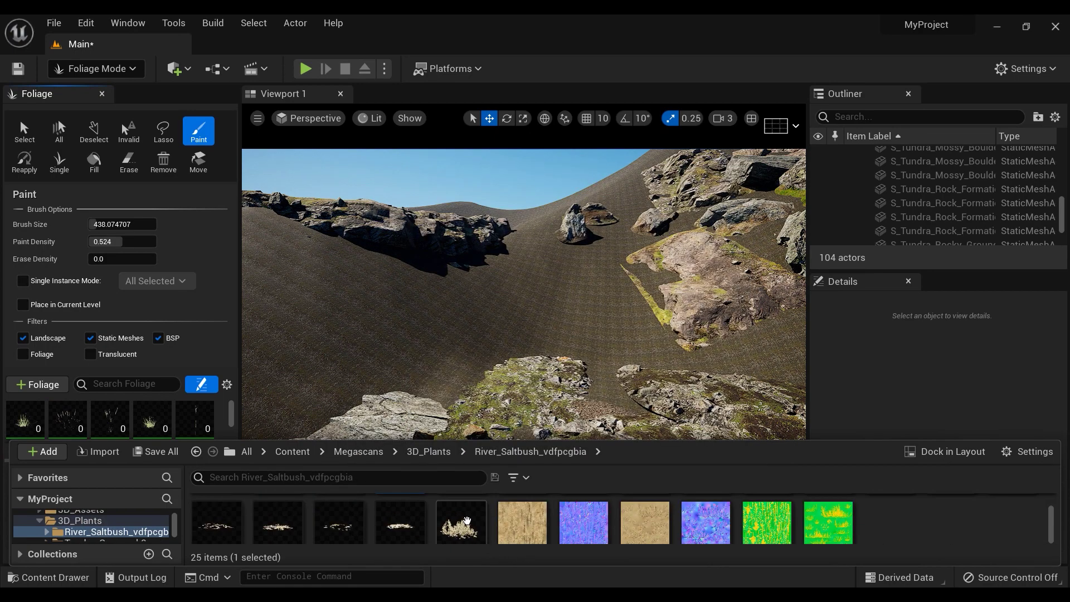
pyautogui.keyDown('shift'); pyautogui.click(467, 521); pyautogui.keyUp('shift')
pyautogui.moveTo(467, 520); pyautogui.dragTo(140, 422)
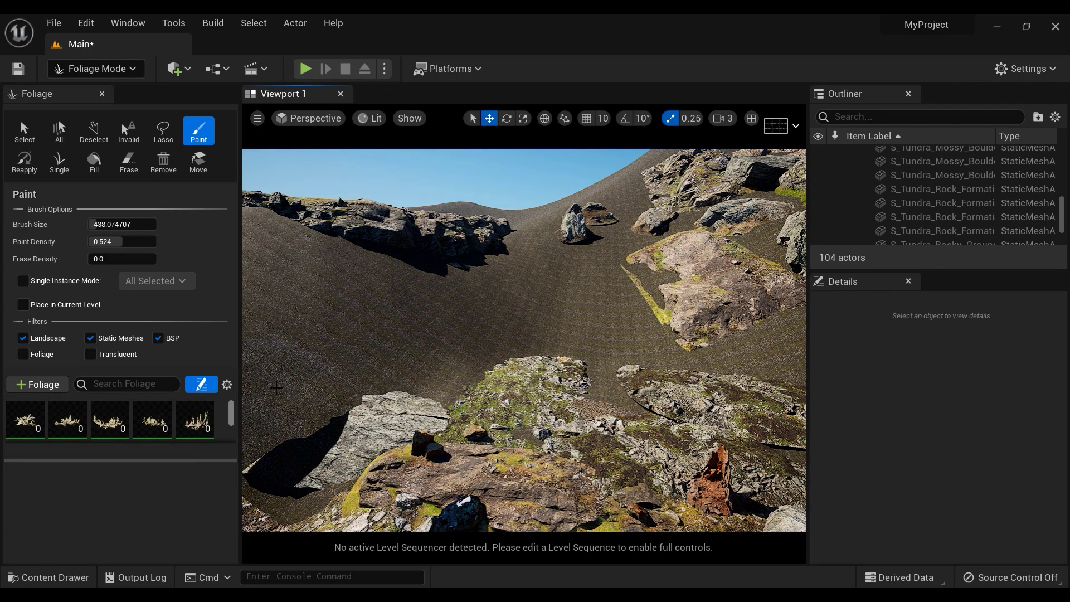
# Step: Set the foliage Paint Density to 0.628 and paint the plants onto the bare hillside below the rocks
pyautogui.moveTo(379, 338); pyautogui.dragTo(317, 361, button='right')
pyautogui.scroll(3, 379, 339)
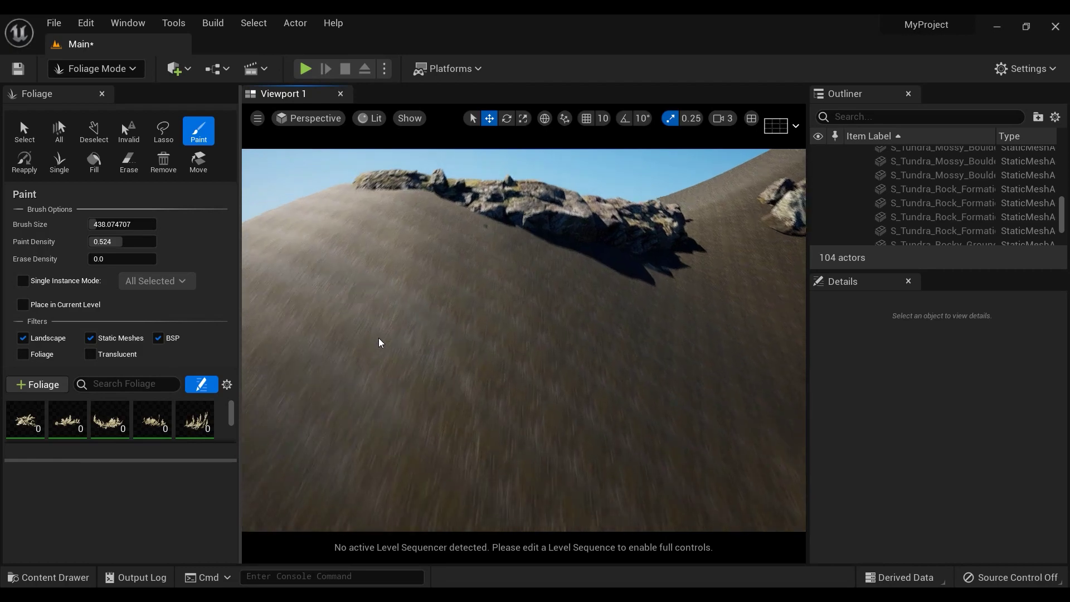
pyautogui.moveTo(381, 342); pyautogui.dragTo(377, 342, button='right')
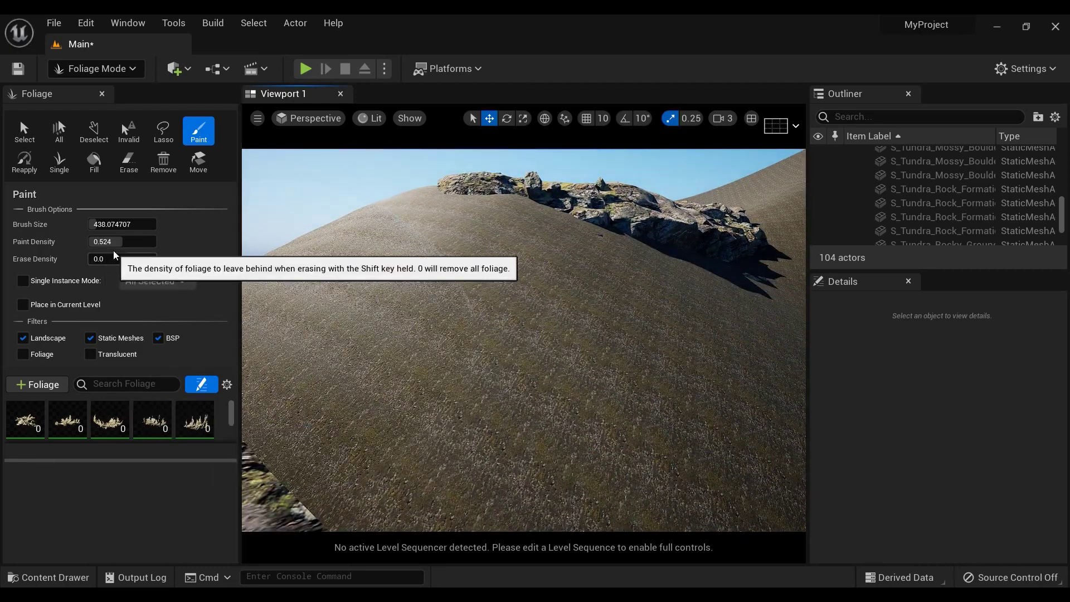
pyautogui.moveTo(115, 241); pyautogui.dragTo(129, 242)
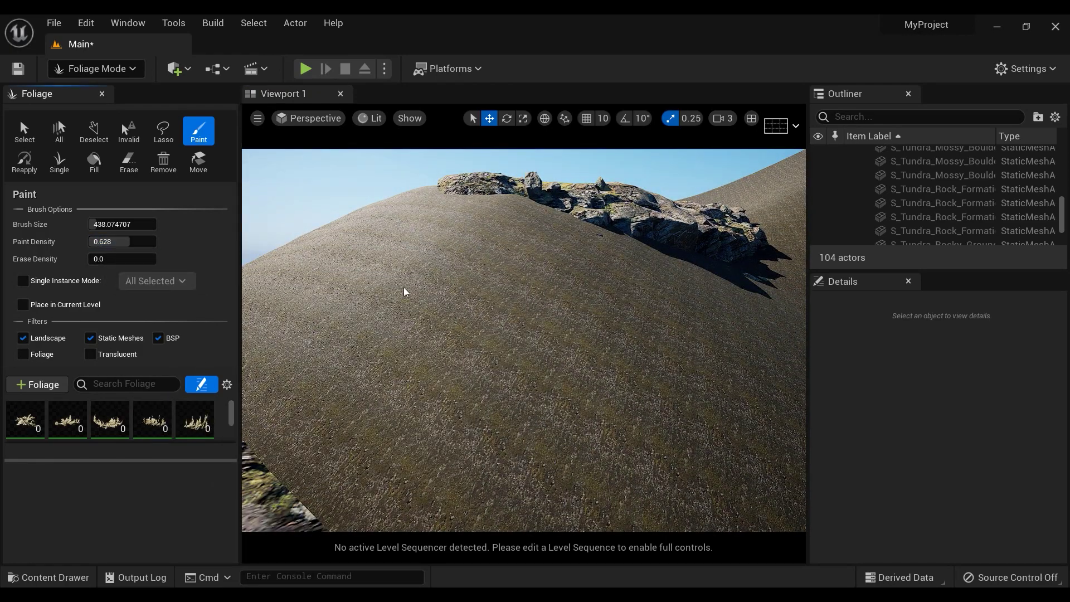
pyautogui.moveTo(429, 319); pyautogui.dragTo(478, 325)
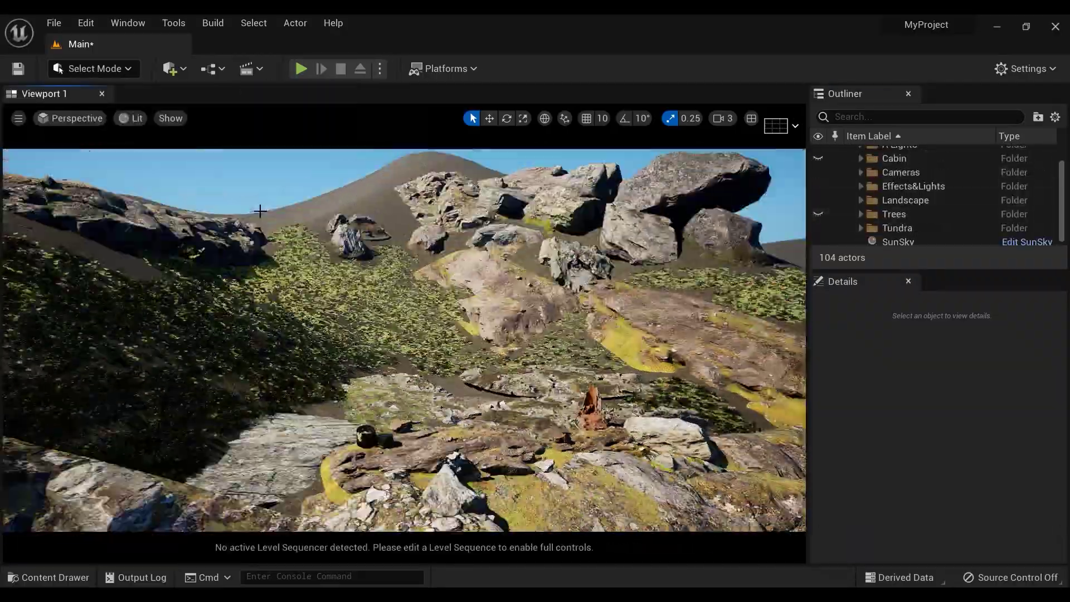
# Step: Check the painted foliage through CineCameraActor, then stop piloting it and return to a wide view of the rocks
pyautogui.click(70, 117)
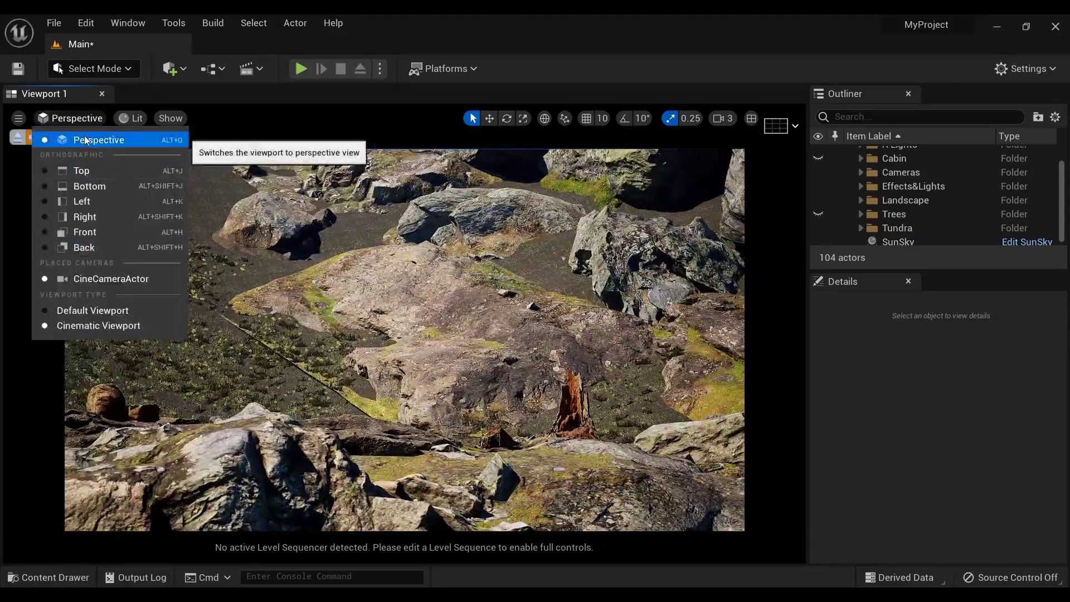
pyautogui.click(31, 139)
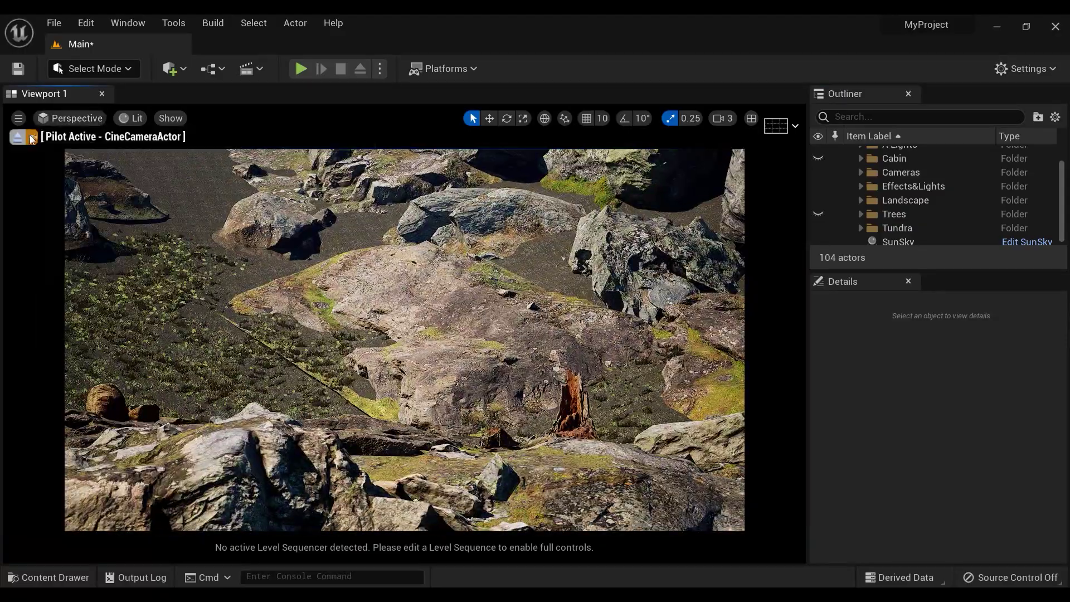
pyautogui.click(32, 139)
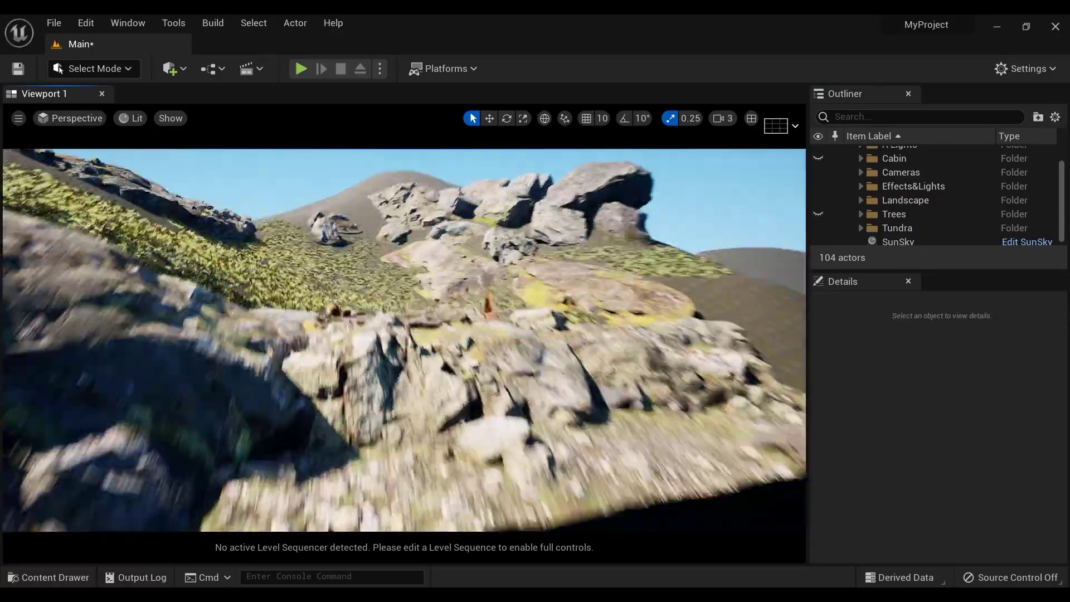
pyautogui.moveTo(408, 453); pyautogui.dragTo(412, 453, button='right')
# Step: Open the project's root Content folder and view the Procedural Biomes page in the Epic Games Launcher, then return to Unreal Editor
pyautogui.hotkey('ctrl', 'space')
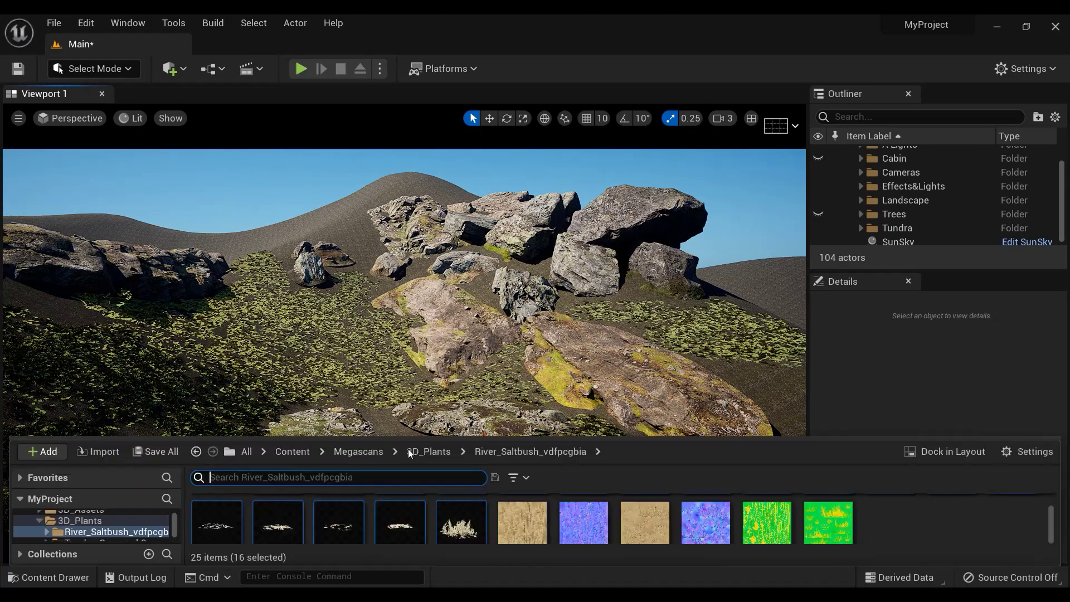
pyautogui.click(287, 452)
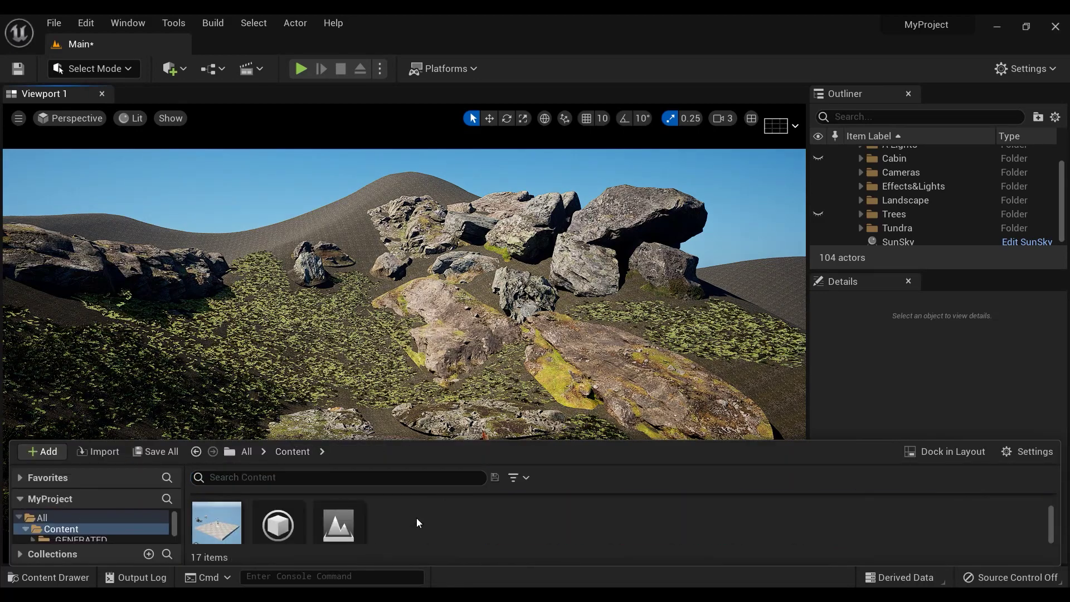
pyautogui.moveTo(409, 440); pyautogui.dragTo(434, 326)
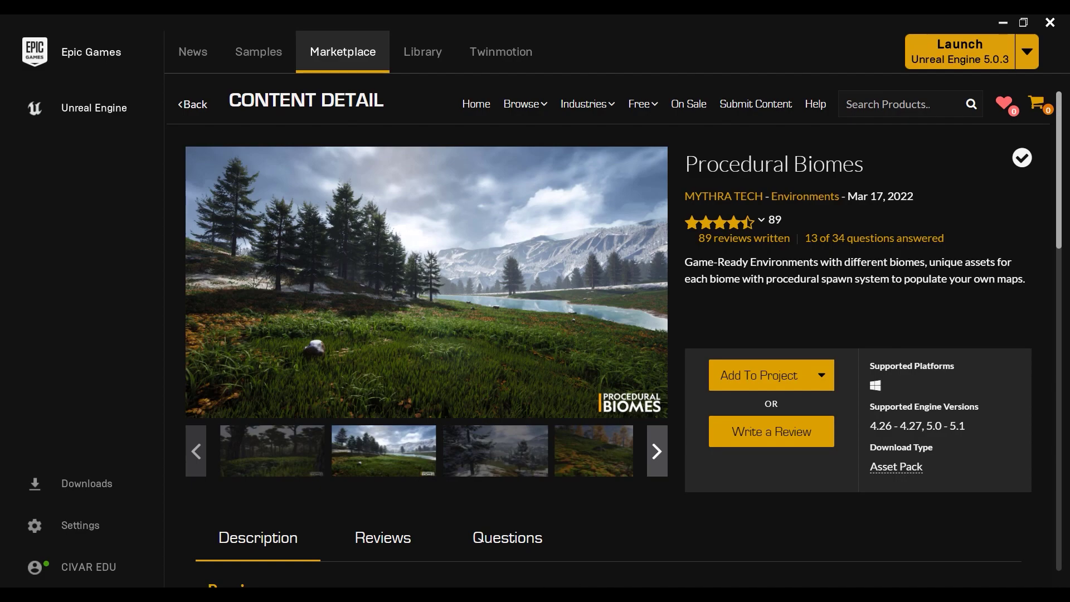
pyautogui.moveTo(499, 594)
pyautogui.click(450, 558)
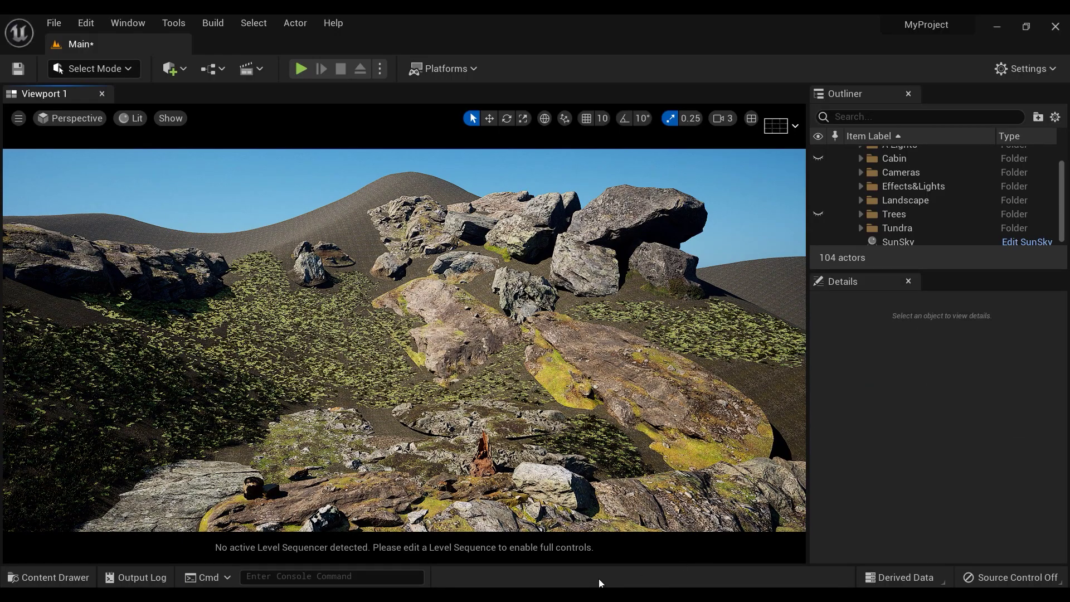
# Step: Browse the tree and bush meshes in the Meshes folder of ProceduralBiomes, then return to the level
pyautogui.hotkey('ctrl', 'space')
pyautogui.doubleClick(873, 421)
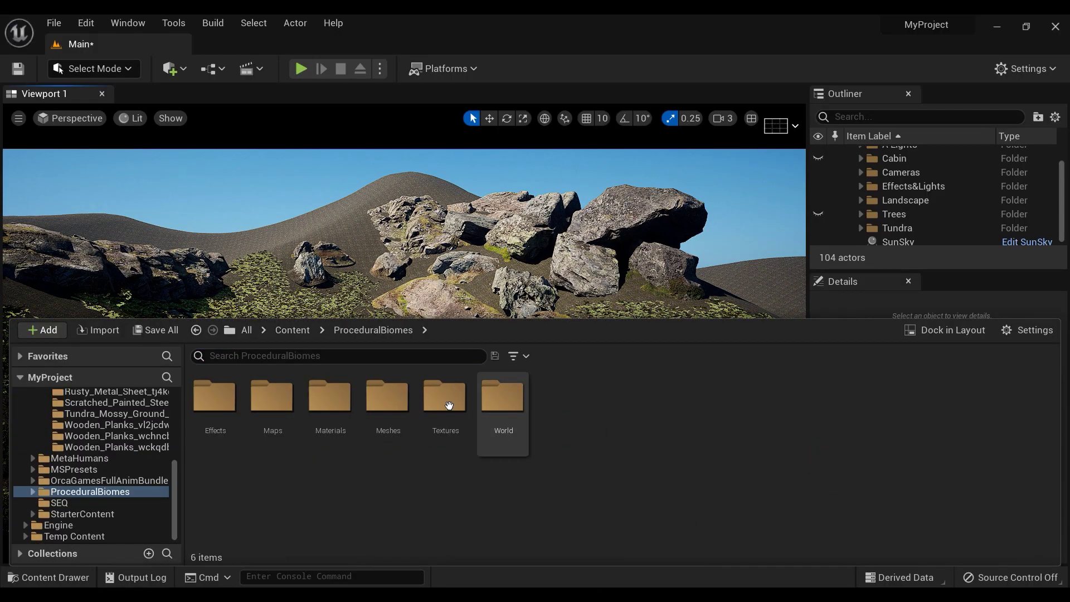
pyautogui.doubleClick(384, 396)
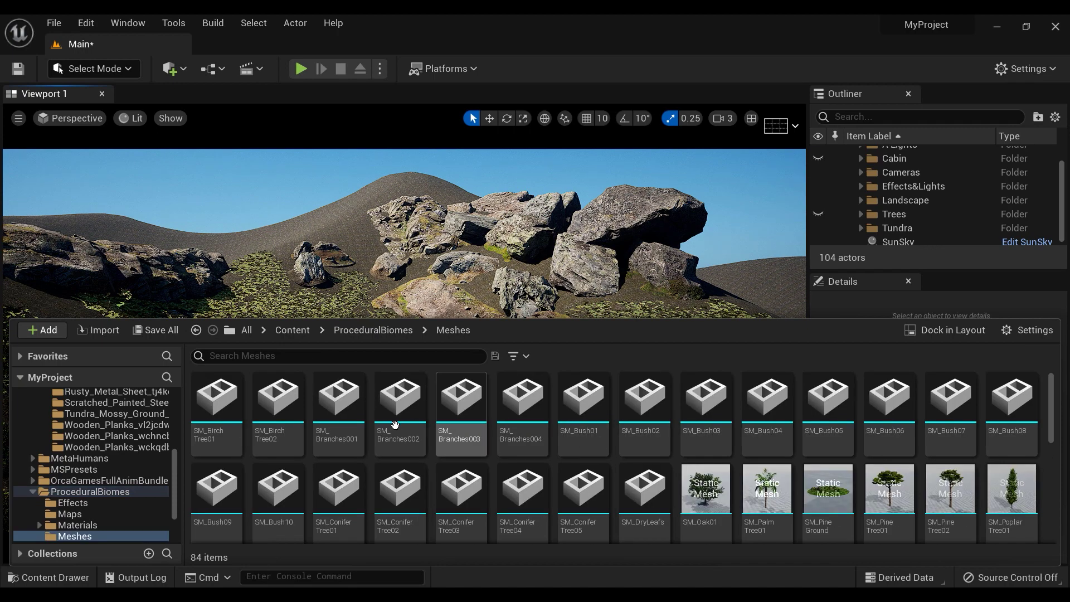
pyautogui.scroll(-2, 547, 466)
pyautogui.scroll(2, 547, 467)
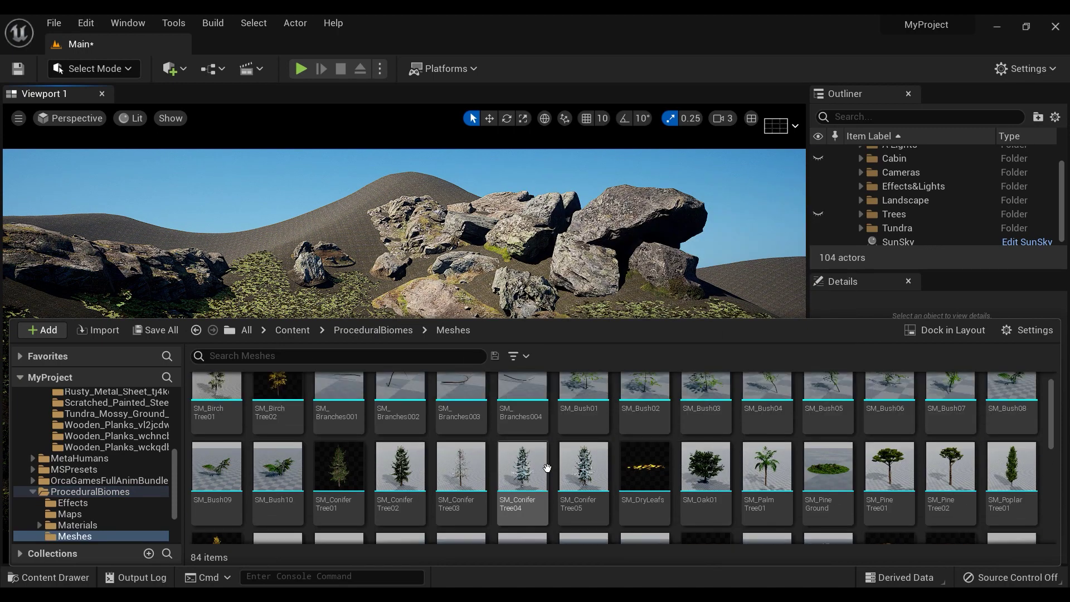
pyautogui.hotkey('ctrl', 'space')
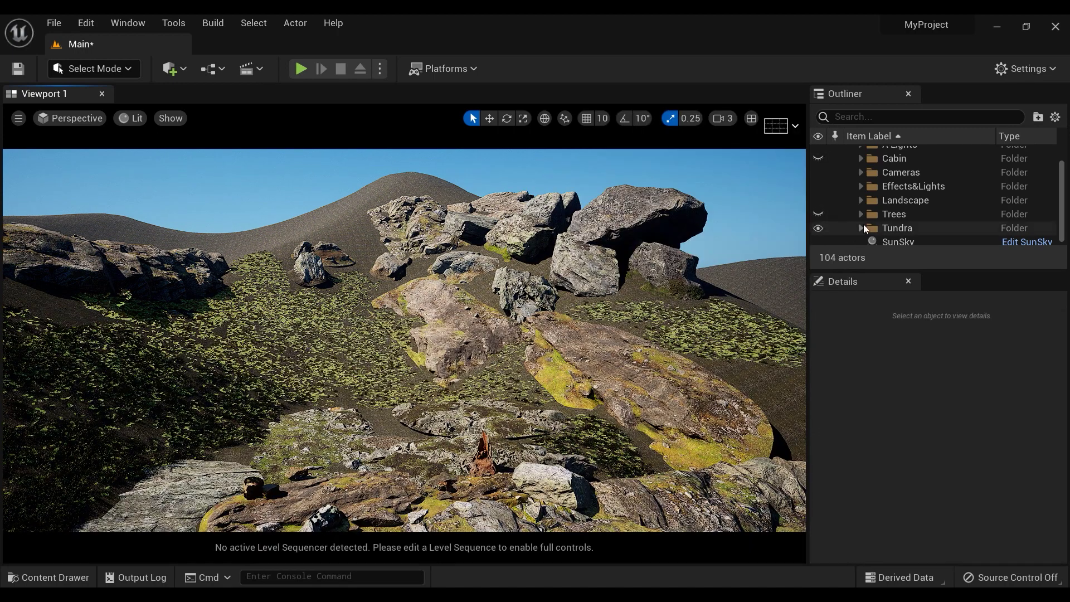
# Step: Show the hidden Trees folder and check the trees through CineCameraActor, then stop piloting it
pyautogui.click(819, 214)
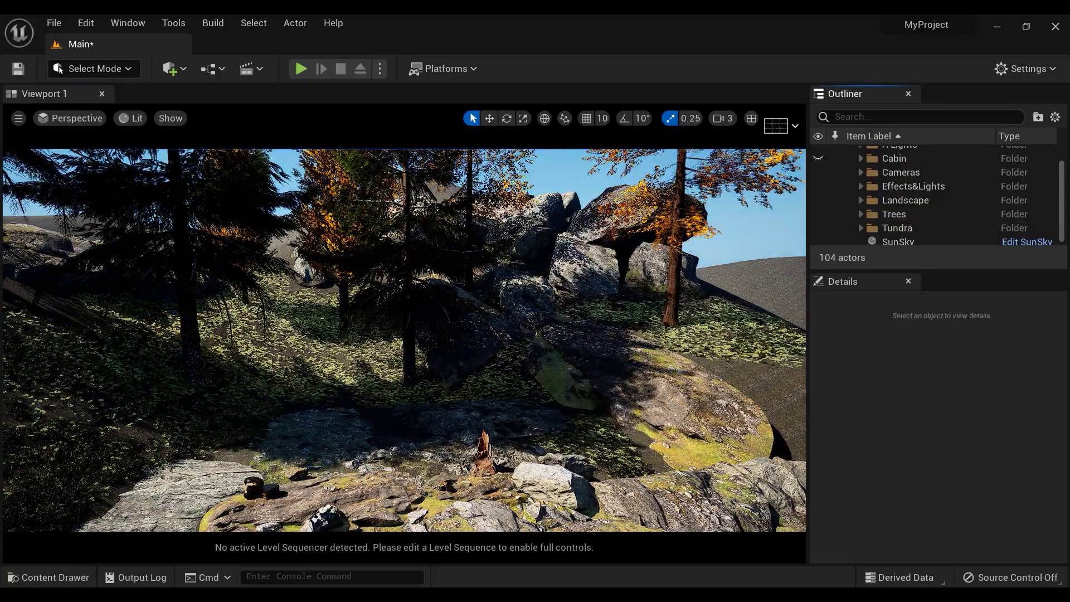
pyautogui.moveTo(404, 340); pyautogui.dragTo(340, 353, button='right')
pyautogui.click(70, 117)
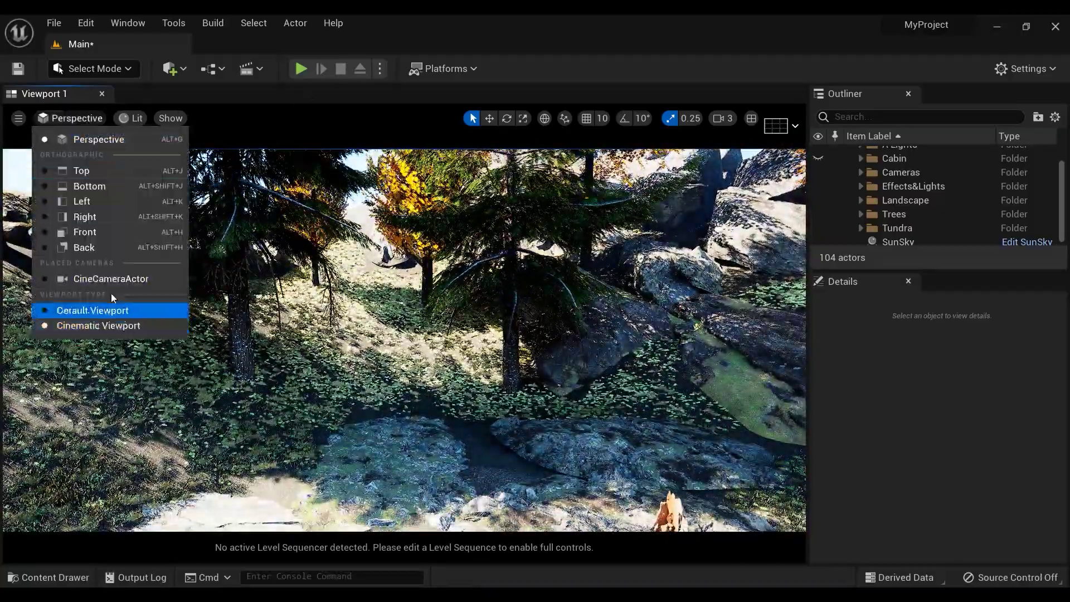
pyautogui.click(107, 280)
pyautogui.moveTo(496, 384); pyautogui.dragTo(465, 384, button='right')
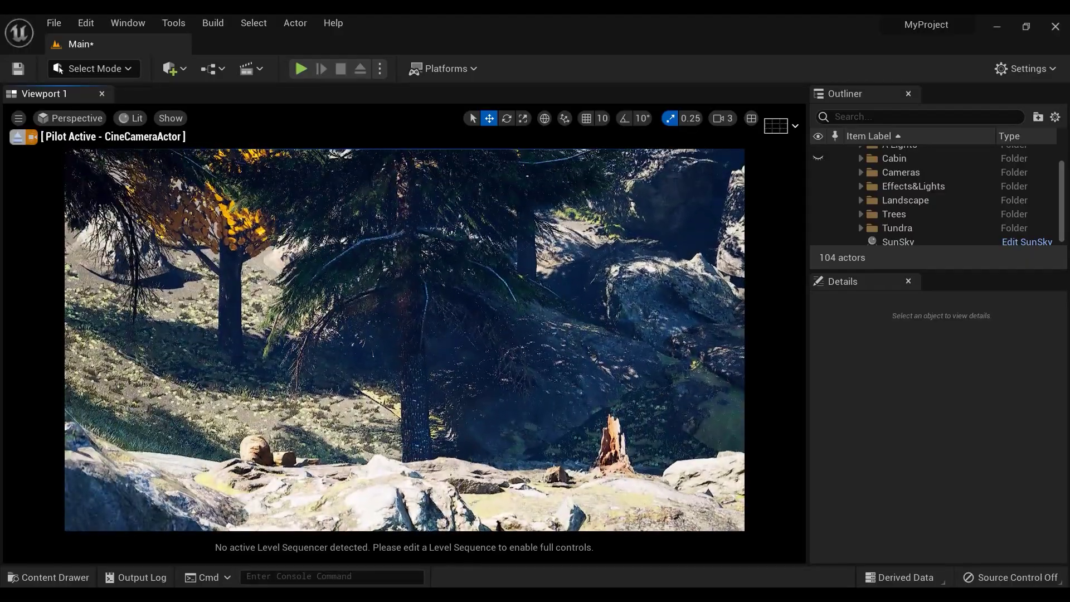
pyautogui.click(19, 138)
# Step: Show the hidden Cabin folder so the cabin appears on the rocks in front of the trees
pyautogui.click(474, 306)
pyautogui.press('f')
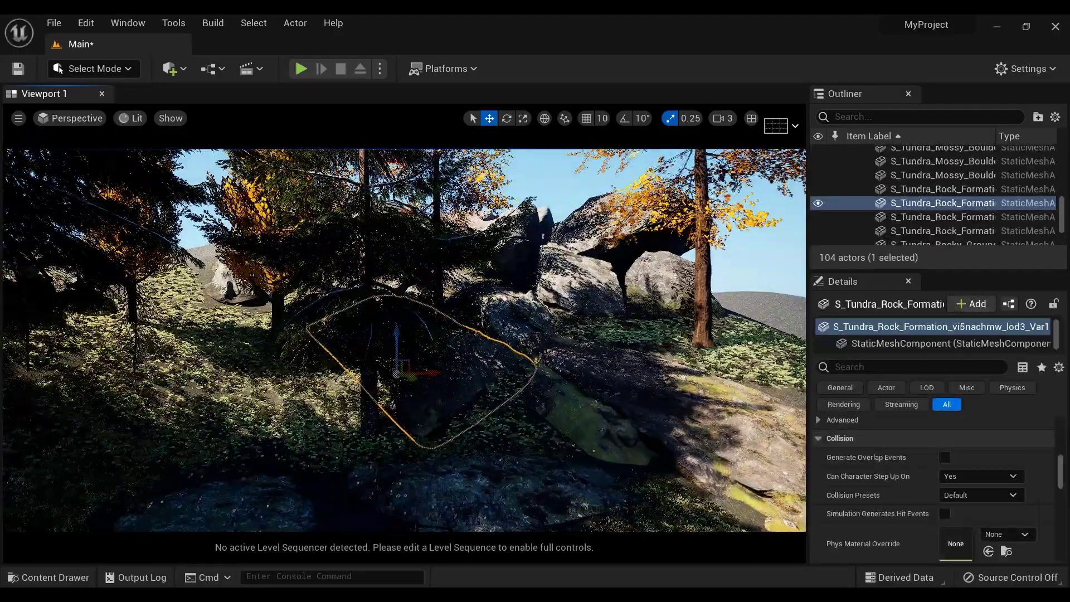
pyautogui.moveTo(473, 307); pyautogui.dragTo(437, 365, button='right')
pyautogui.press('Escape')
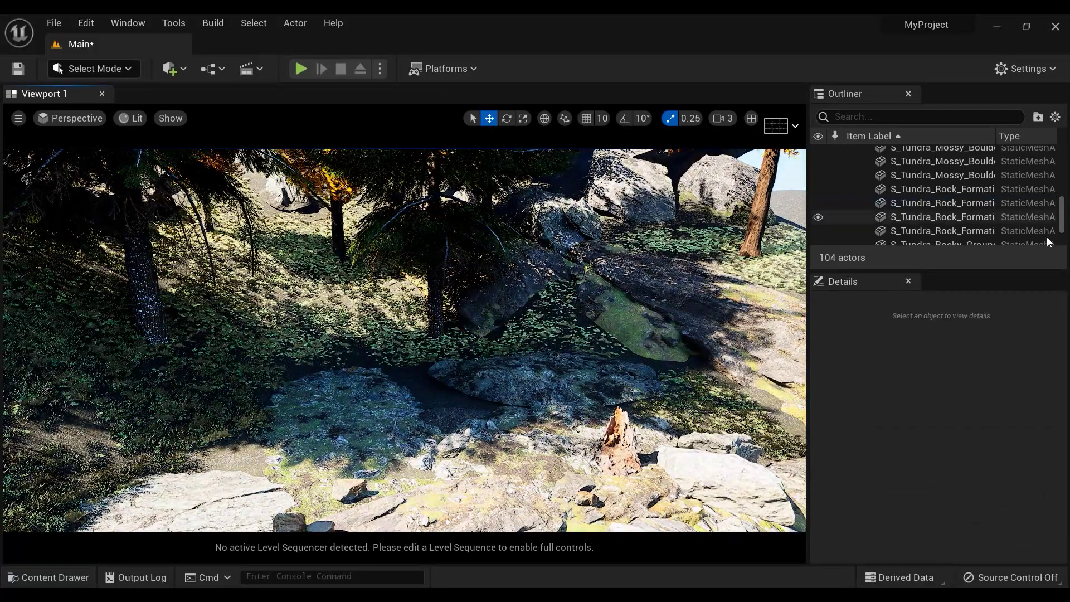
pyautogui.scroll(5, 1061, 193)
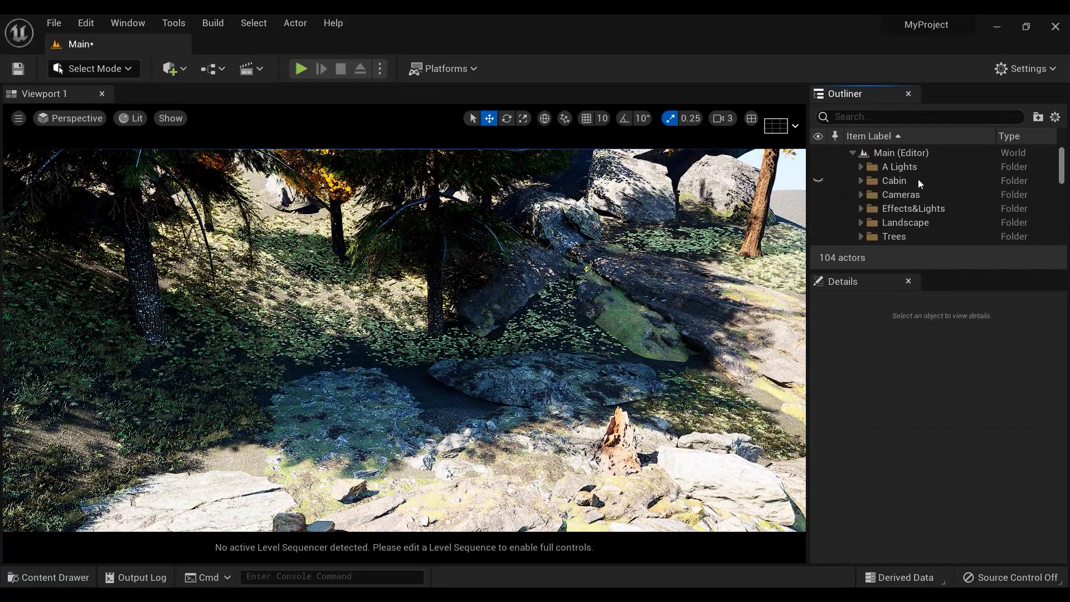
pyautogui.click(823, 180)
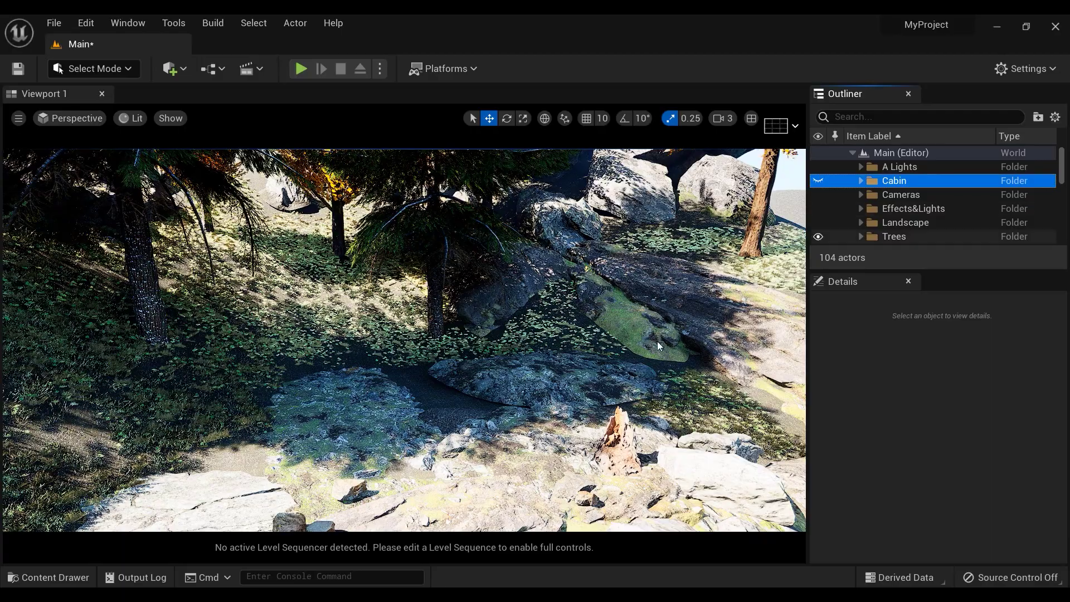
pyautogui.click(817, 181)
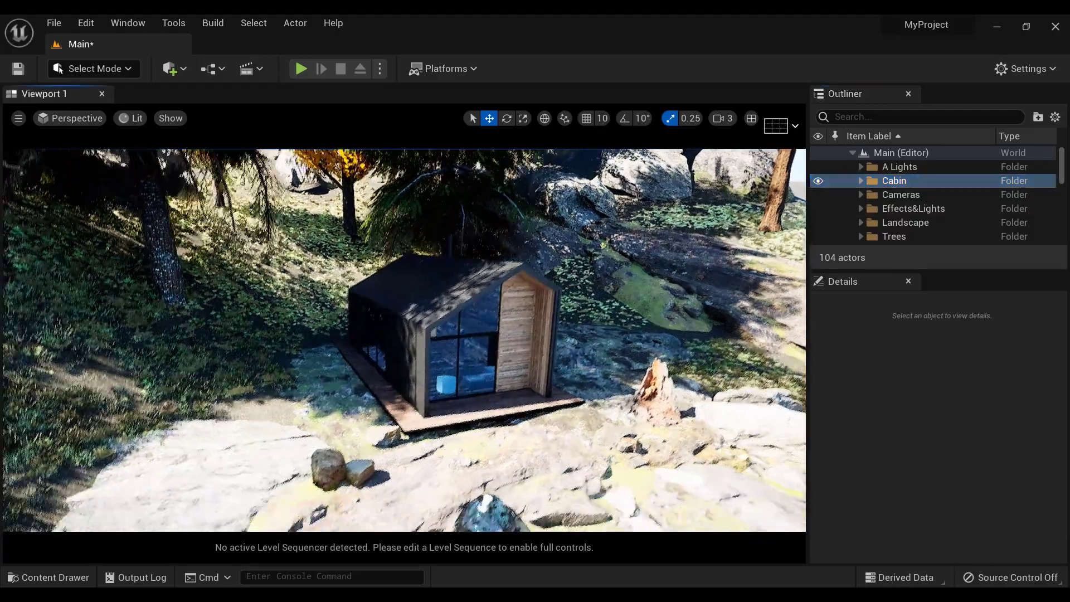
# Step: Inspect the cabin from a low angle, then pilot CineCameraActor to check how it is framed
pyautogui.press('q')
pyautogui.moveTo(404, 340); pyautogui.dragTo(403, 316, button='right')
pyautogui.moveTo(557, 370); pyautogui.dragTo(577, 350, button='right')
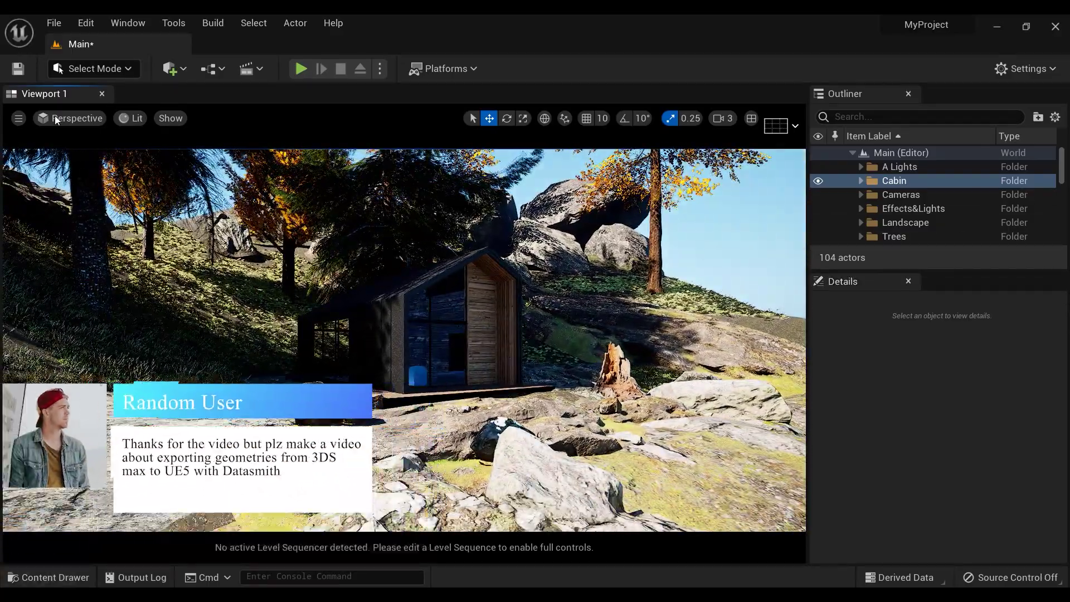
pyautogui.click(62, 118)
pyautogui.click(107, 278)
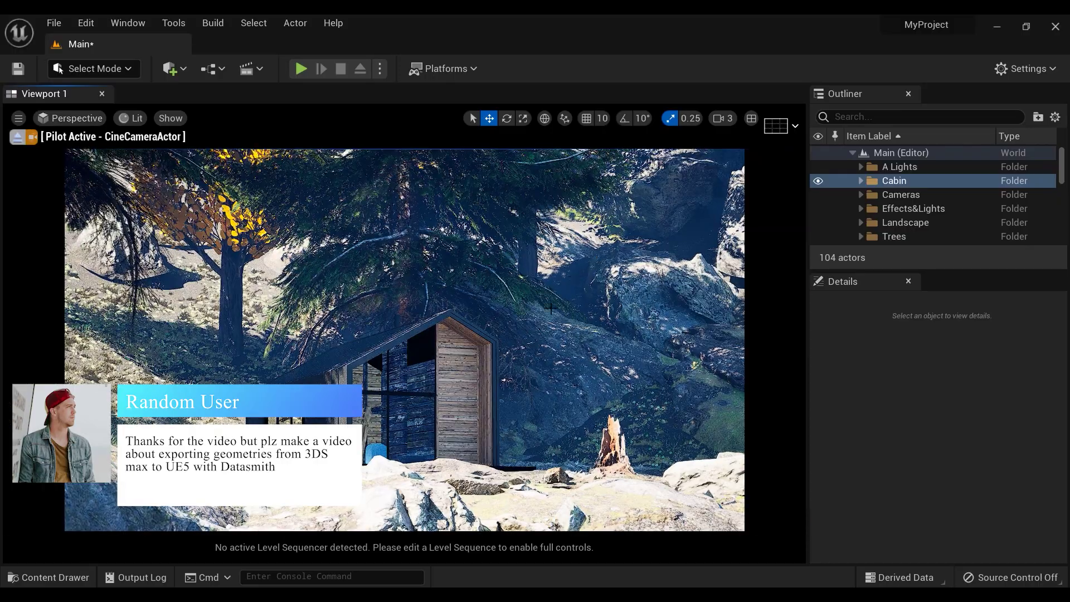
# Step: Aim the piloted camera at the cabin and rocks, hide SunSky, and show HDRIBackdrop as the light source instead
pyautogui.moveTo(404, 340)
pyautogui.mouseDown(button='right')
pyautogui.moveTo(379, 336)
pyautogui.moveTo(413, 334)
pyautogui.mouseUp(button='right')
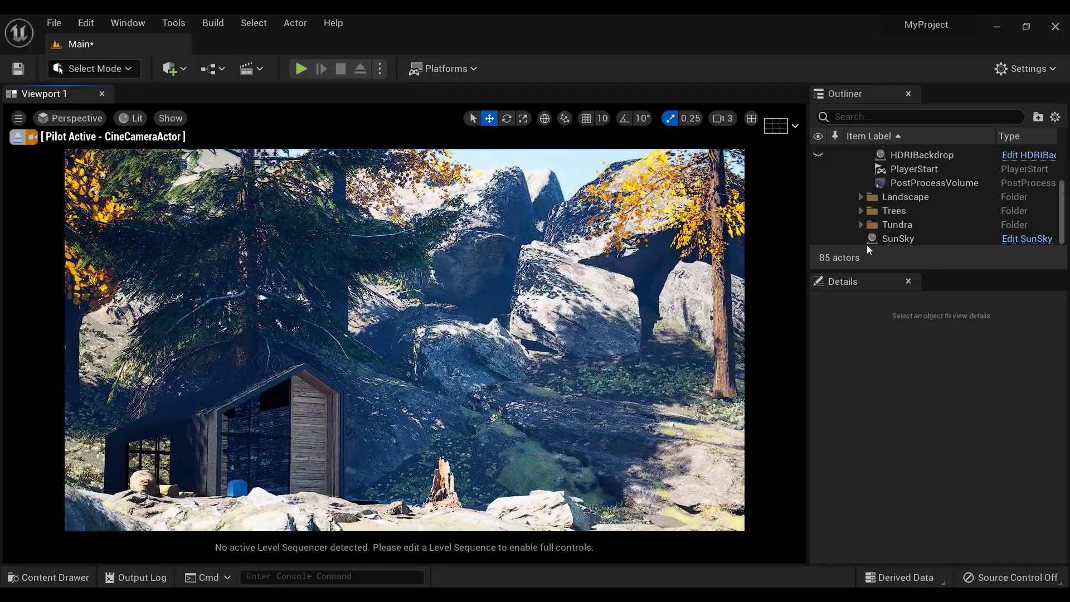
pyautogui.click(818, 238)
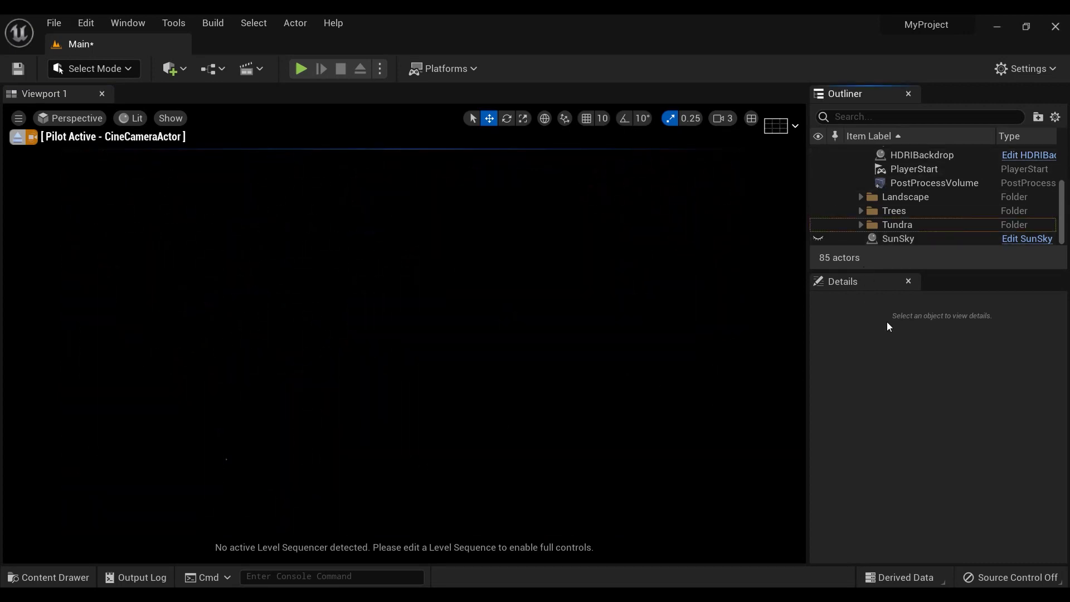
pyautogui.click(924, 156)
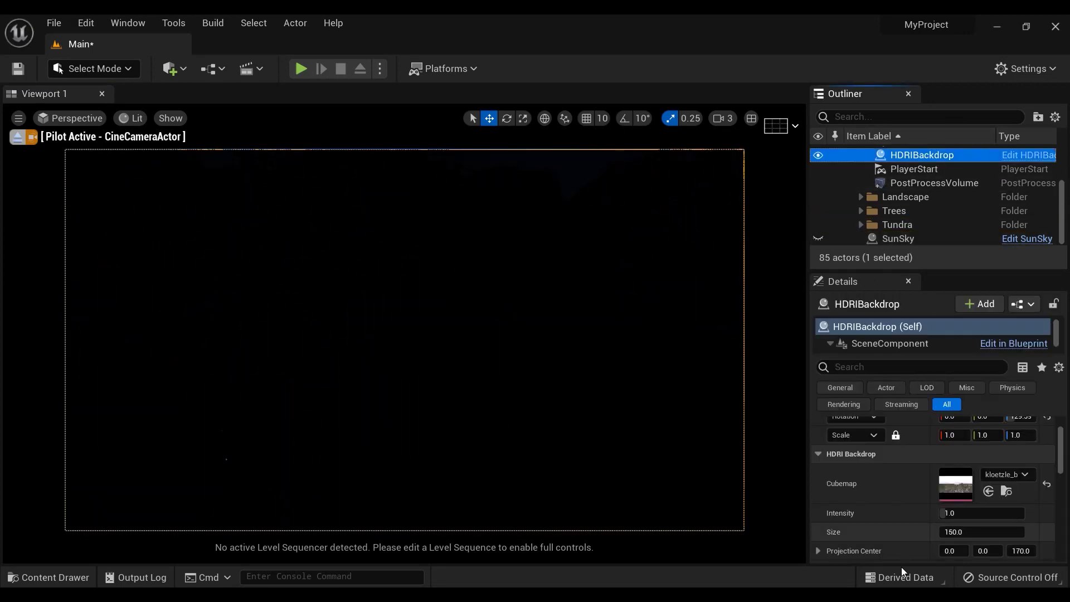
# Step: Try an intensity of 10 on HDRIBackdrop, then set it back to 1.0
pyautogui.click(961, 513)
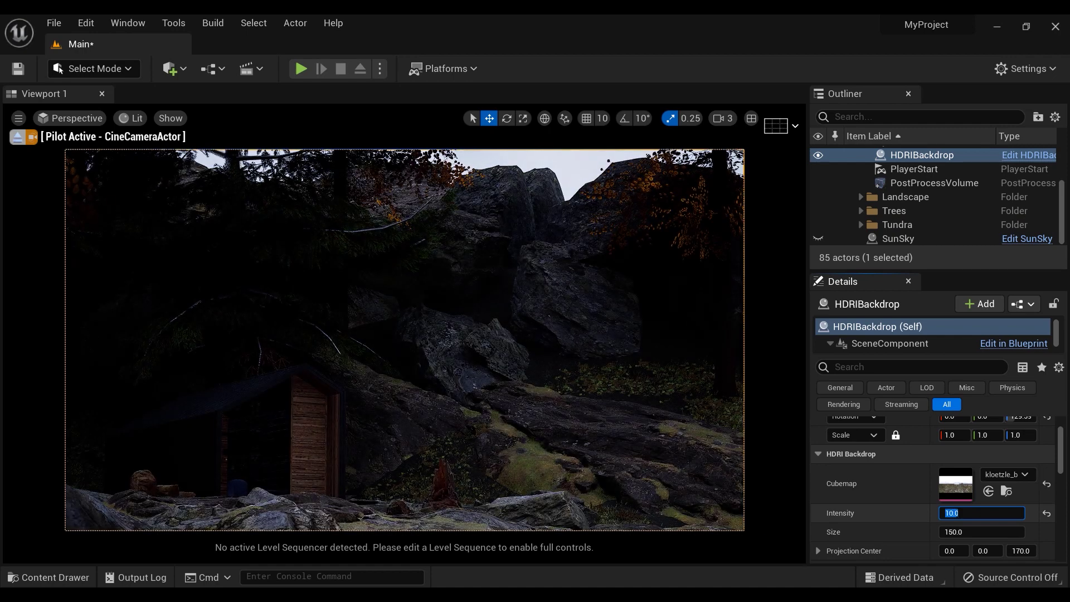
pyautogui.click(959, 513)
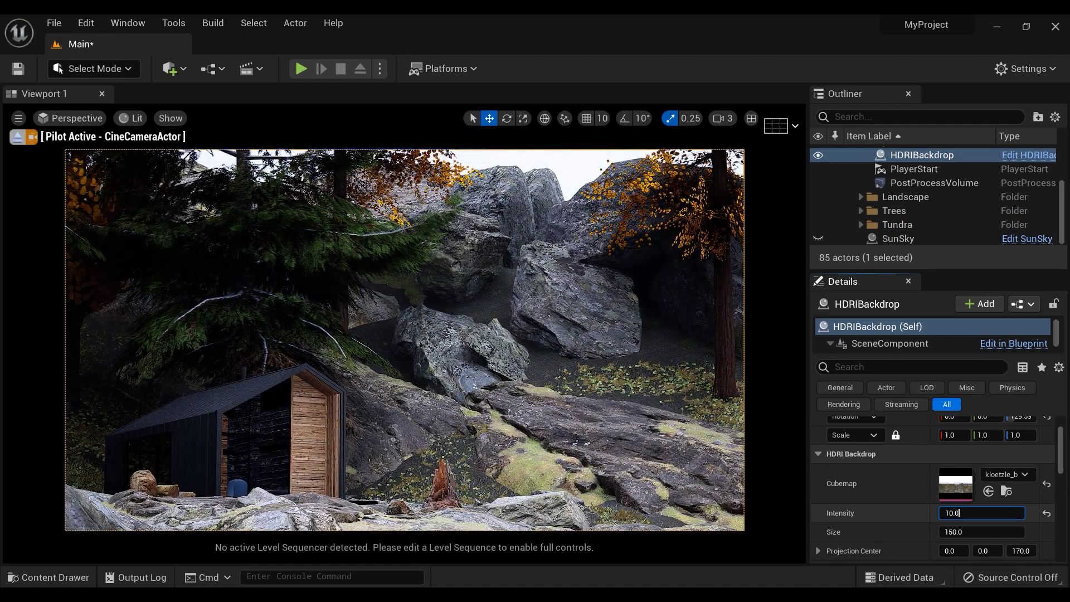
pyautogui.press('Return')
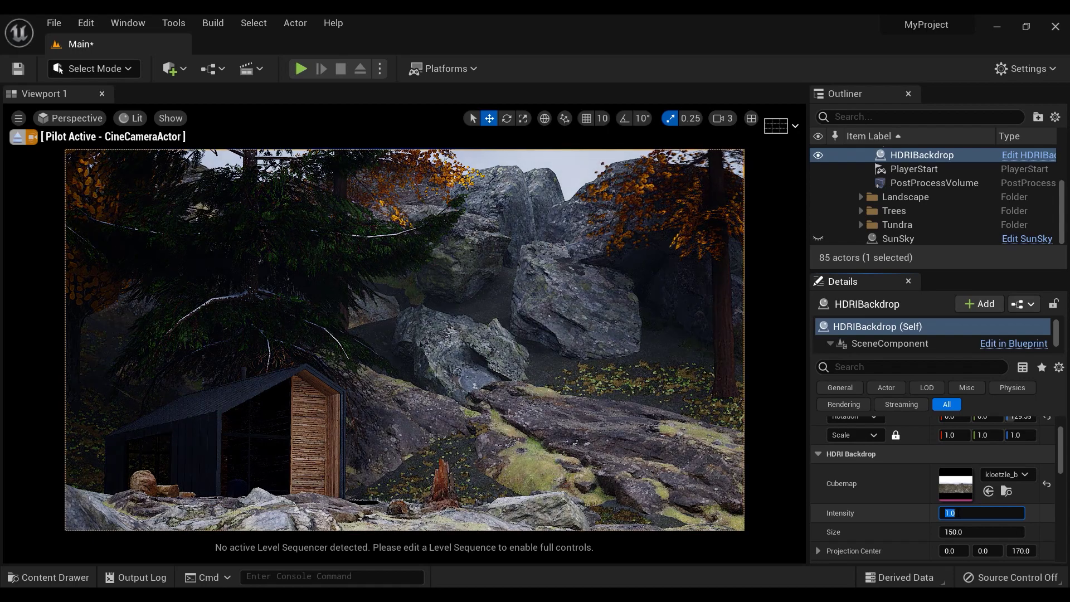
# Step: Move the piloted CineCameraActor back and reframe it so more foreground rock shows below the cabin
pyautogui.moveTo(414, 357); pyautogui.dragTo(381, 391, button='middle')
pyautogui.press('s')
pyautogui.moveTo(381, 391); pyautogui.dragTo(373, 382, button='right')
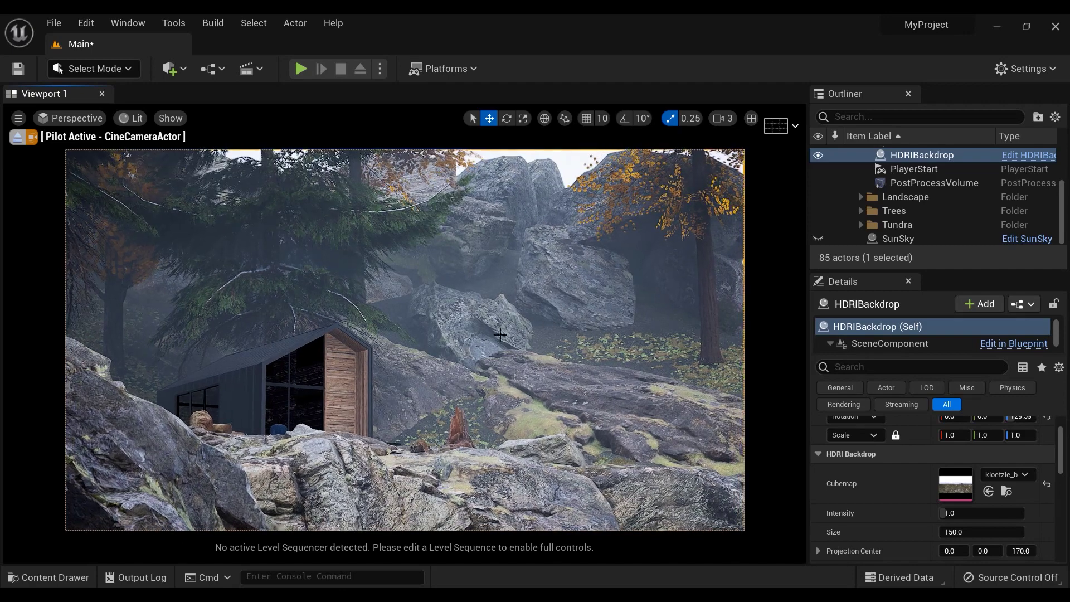
# Step: Set the fog density of ExponentialHeightFog to 0.1
pyautogui.scroll(2, 937, 208)
pyautogui.scroll(2, 937, 201)
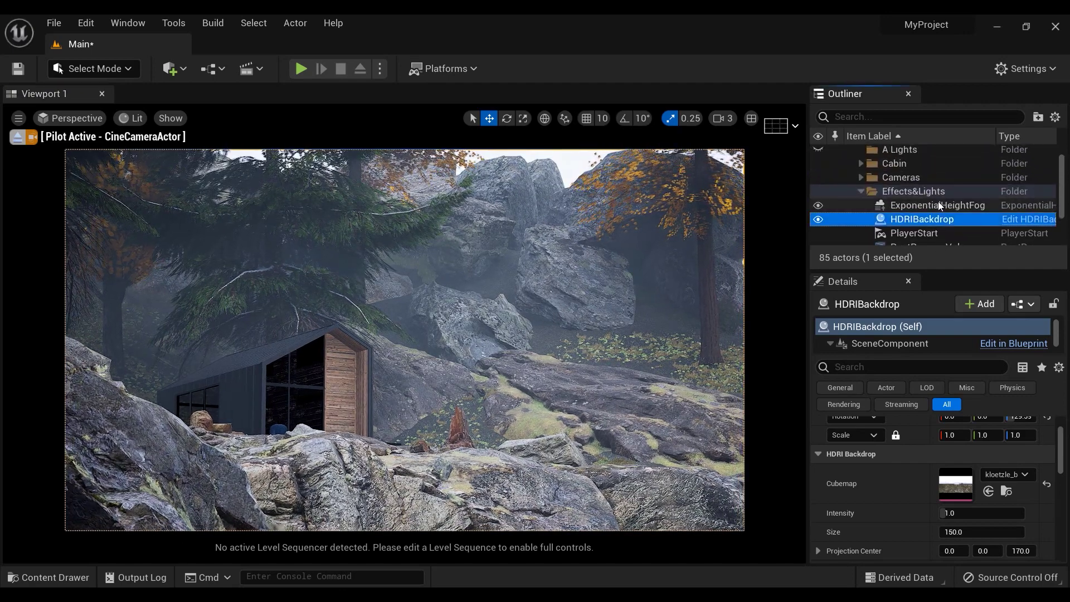
pyautogui.click(938, 205)
pyautogui.moveTo(935, 497); pyautogui.dragTo(922, 497)
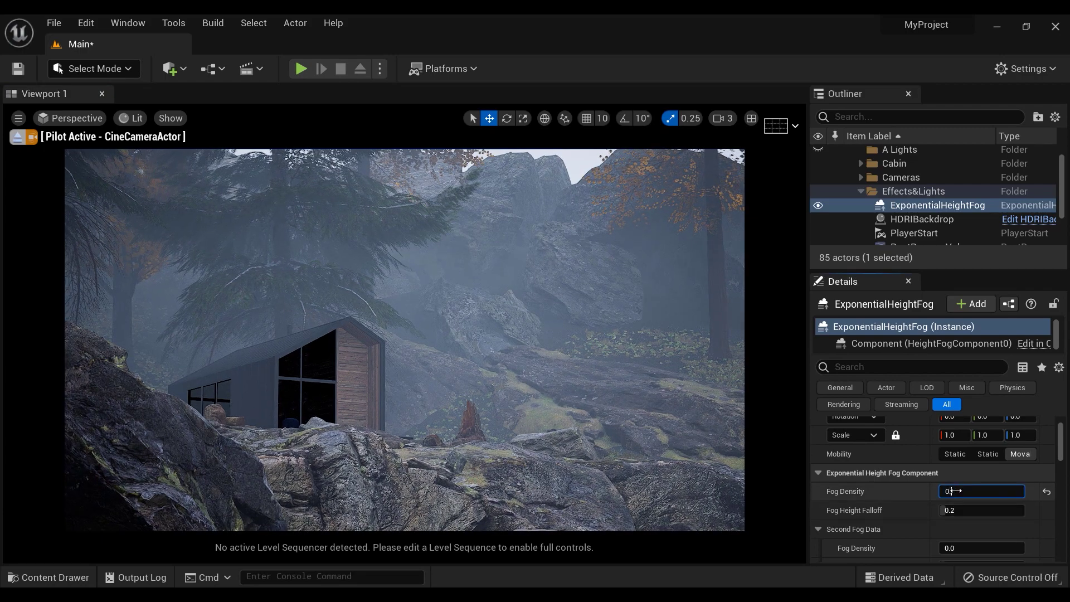
pyautogui.press('Return')
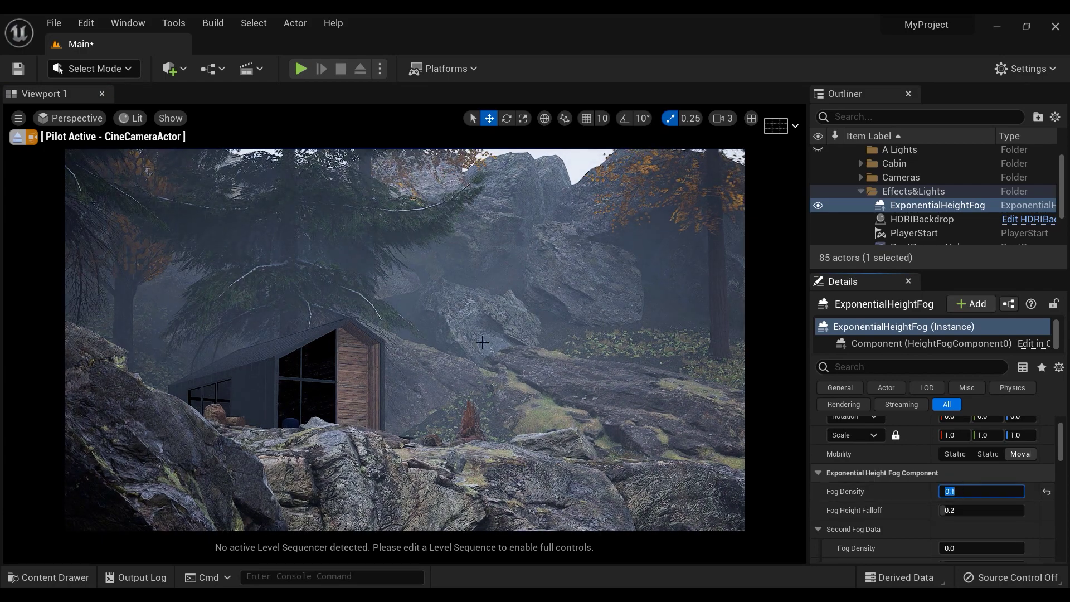
# Step: Reframe the piloted CineCameraActor with the cabin lower and more sky above the rocks, and clear the fog selection
pyautogui.moveTo(424, 340)
pyautogui.mouseDown(button='right')
pyautogui.moveTo(398, 371)
pyautogui.moveTo(379, 340)
pyautogui.moveTo(401, 338)
pyautogui.moveTo(389, 306)
pyautogui.moveTo(421, 300)
pyautogui.moveTo(404, 340)
pyautogui.mouseUp(button='right')
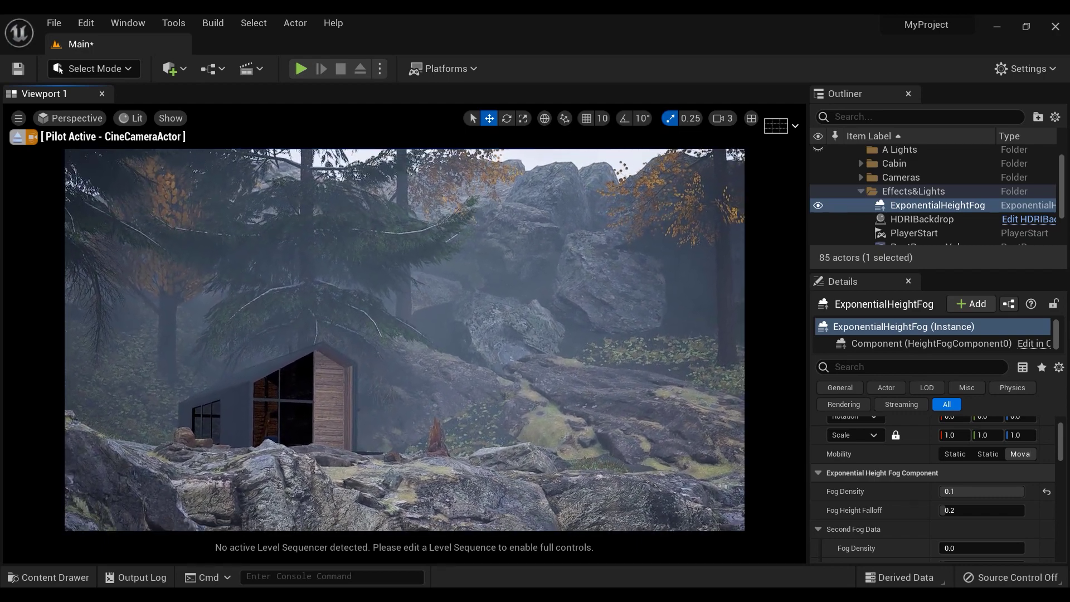
pyautogui.press('Escape')
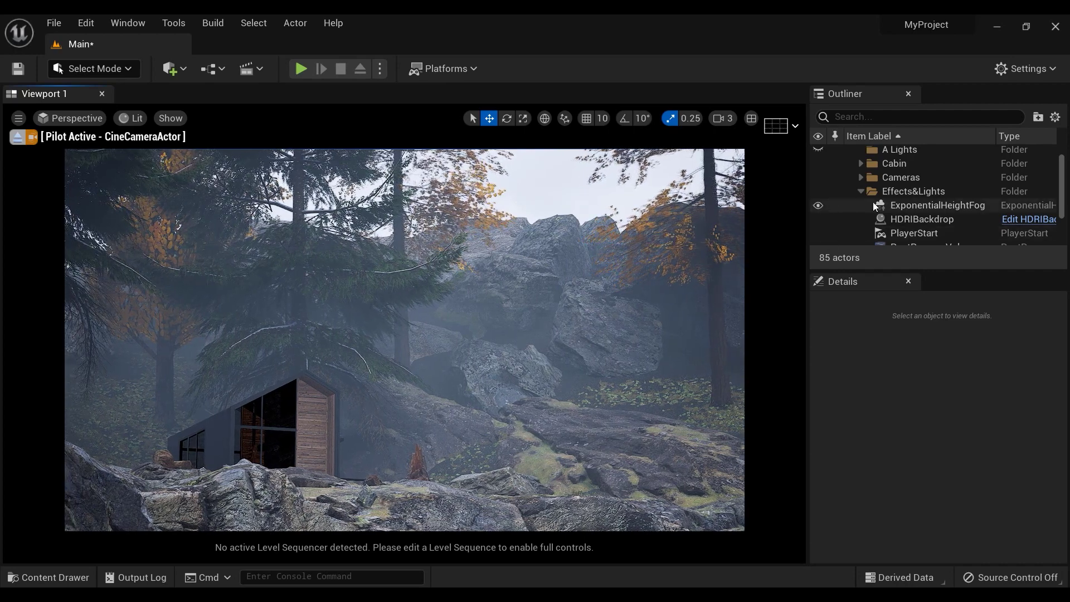
# Step: Try a fog density of 0.5 on ExponentialHeightFog, then set it to 0.05
pyautogui.click(919, 205)
pyautogui.click(968, 492)
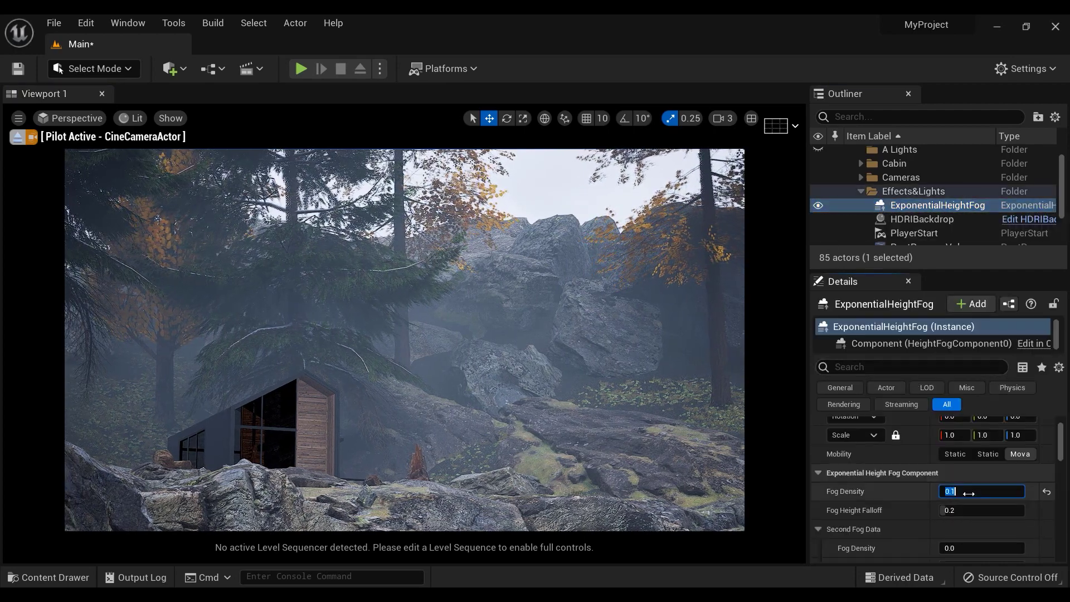
pyautogui.write('0.5')
pyautogui.press('BackSpace')
pyautogui.press('BackSpace')
pyautogui.press('BackSpace')
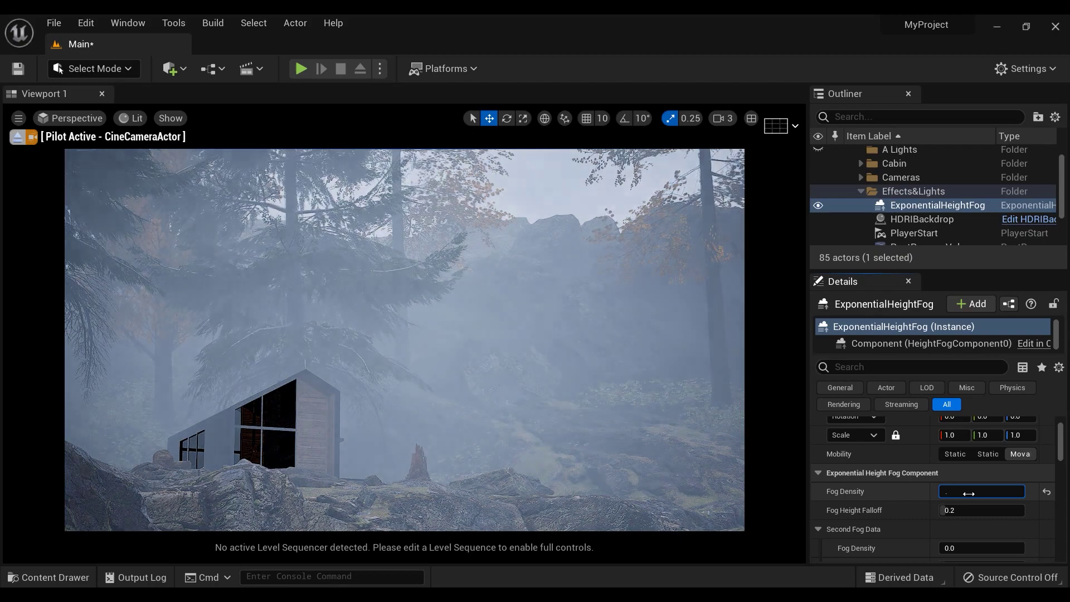
pyautogui.write('.05')
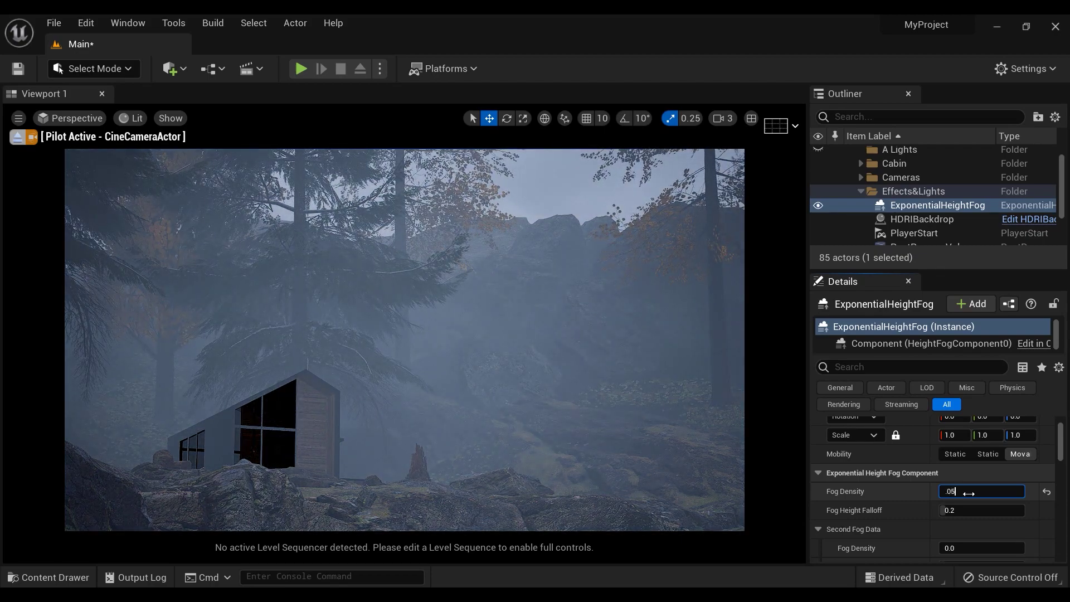
pyautogui.press('Return')
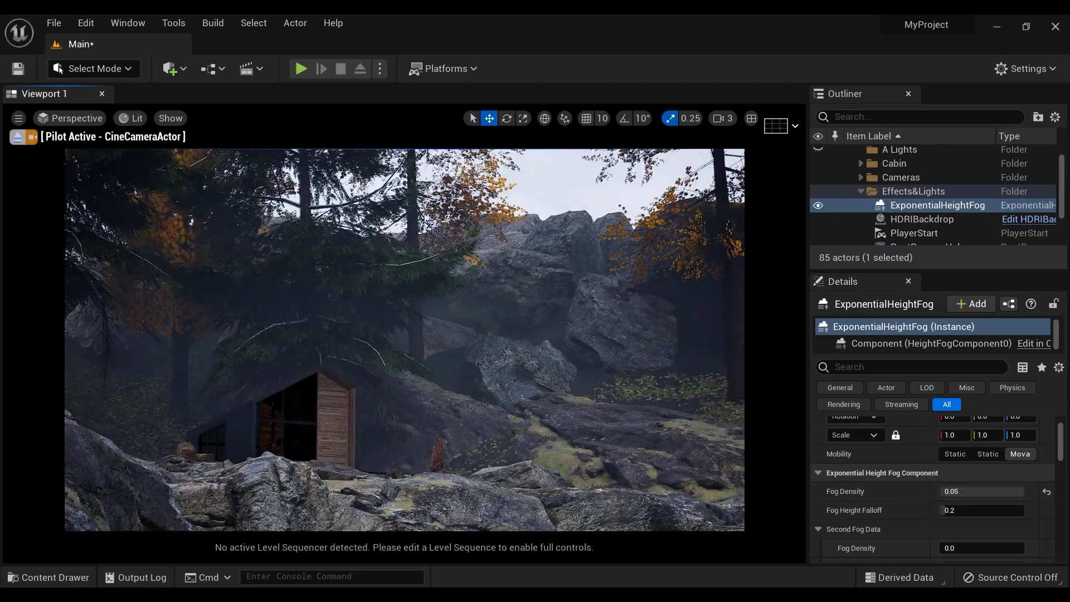